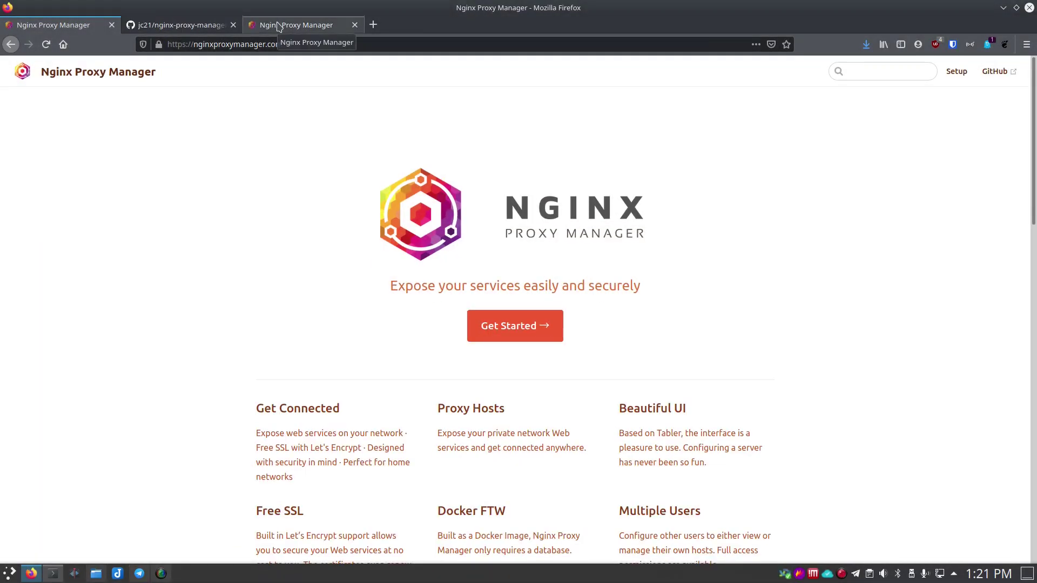
# Bring up the Proxy Hosts list and scroll through the routemehome.org hosts and their access settings
pyautogui.click(278, 26)
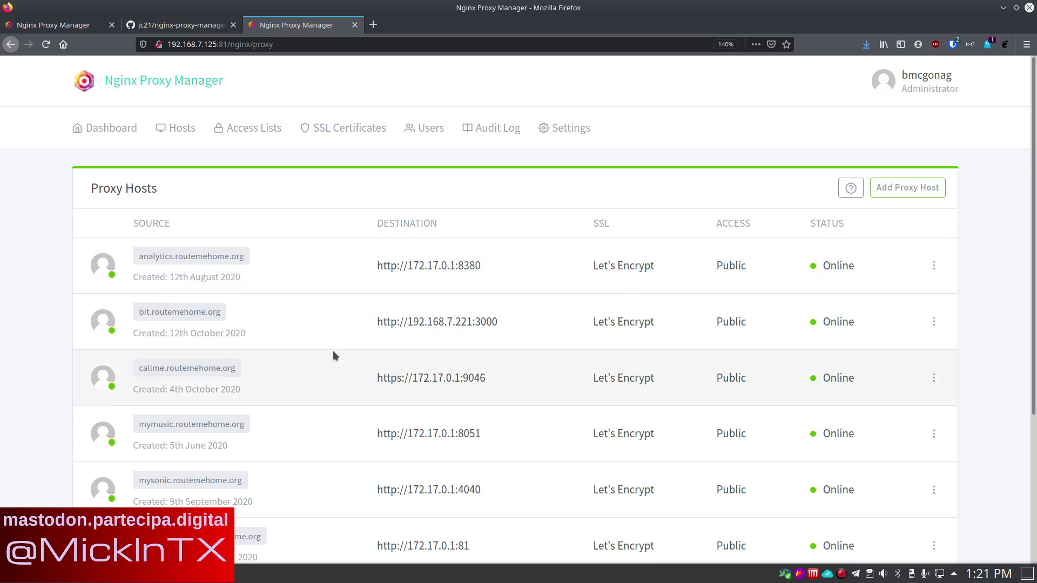
pyautogui.scroll(-3, 340, 322)
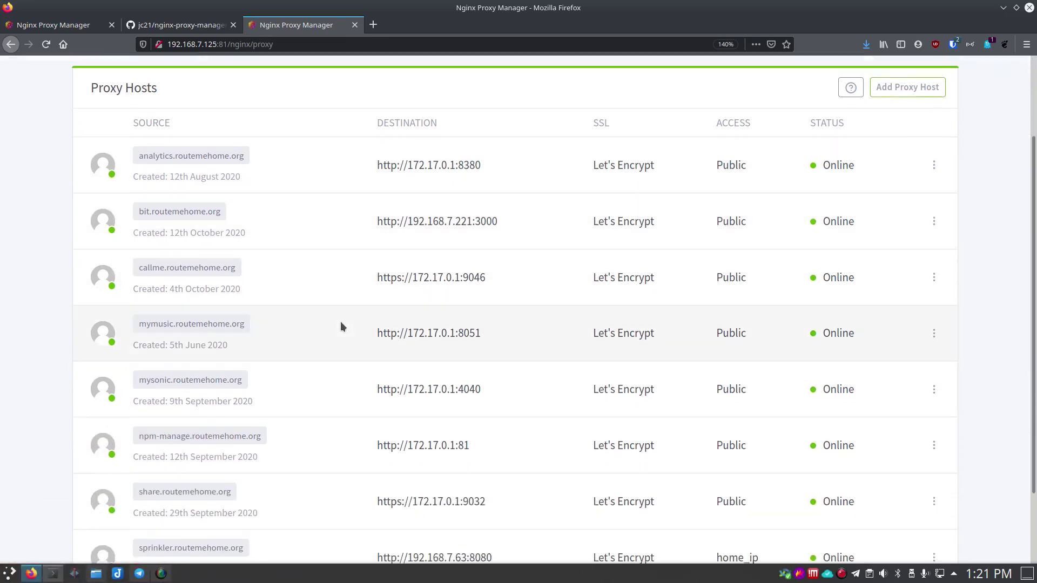
pyautogui.scroll(2, 341, 322)
pyautogui.scroll(1, 341, 323)
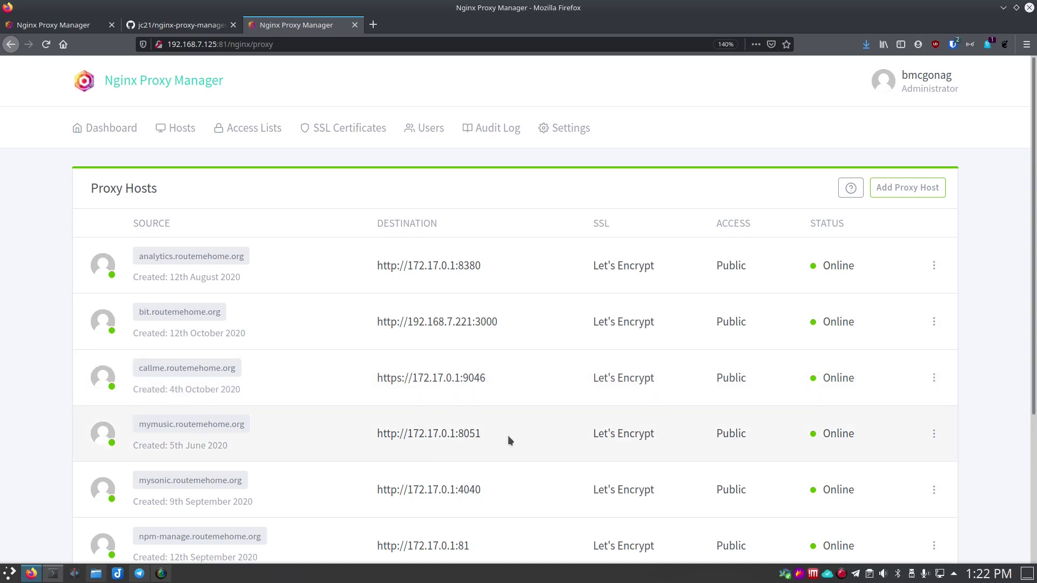
pyautogui.scroll(-1, 502, 437)
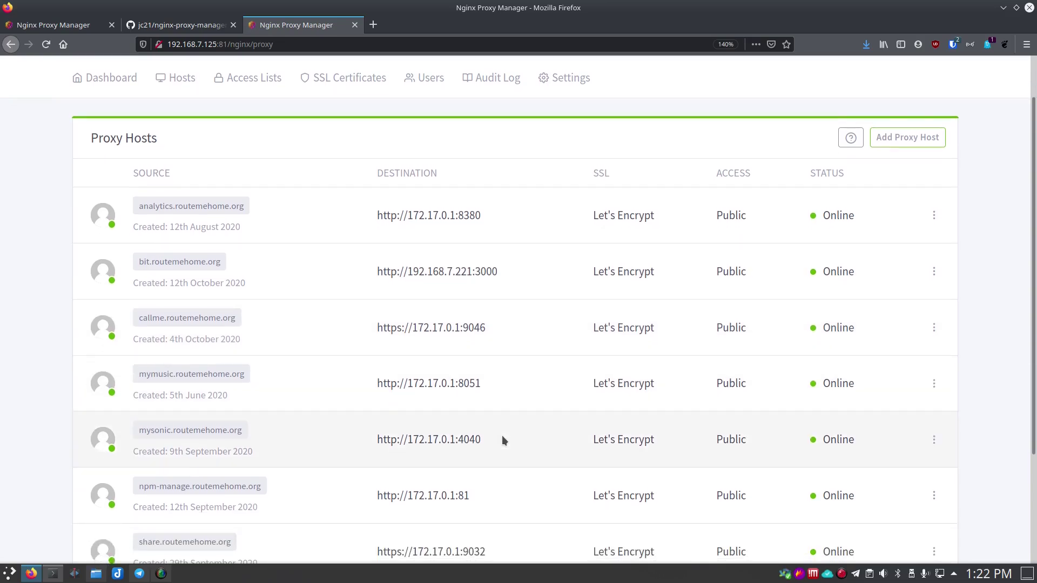
pyautogui.scroll(-1, 500, 429)
pyautogui.scroll(2, 498, 423)
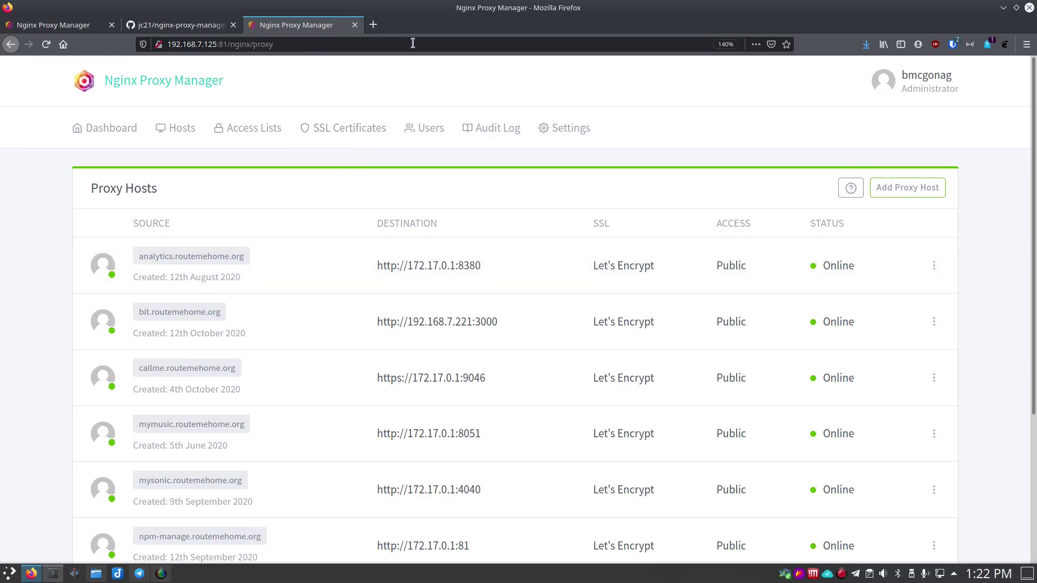
# Load anything.routemehome.org in a new tab to show the default Congratulations page
pyautogui.click(375, 25)
pyautogui.click(384, 47)
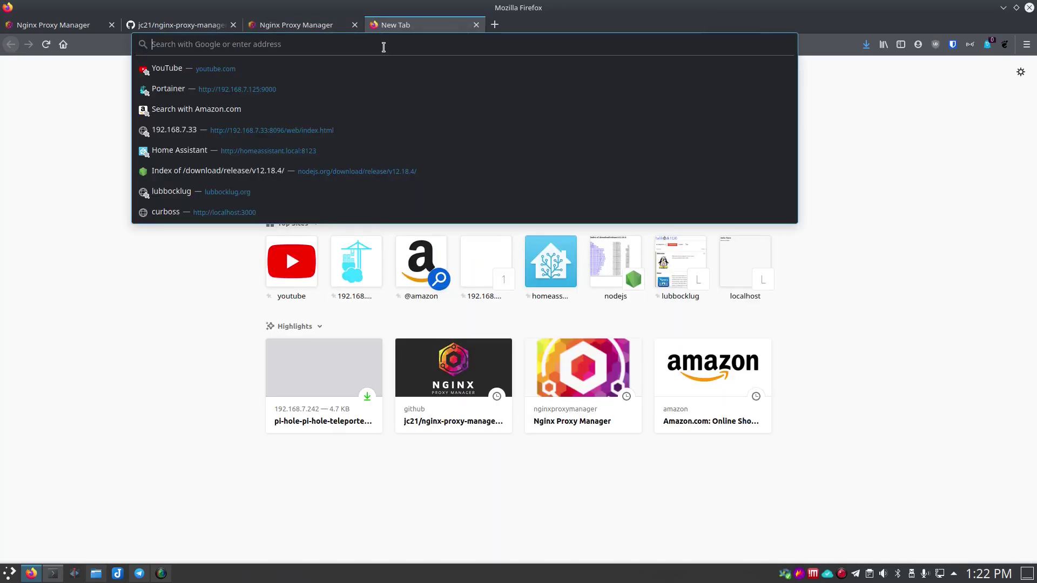
pyautogui.write('anyt')
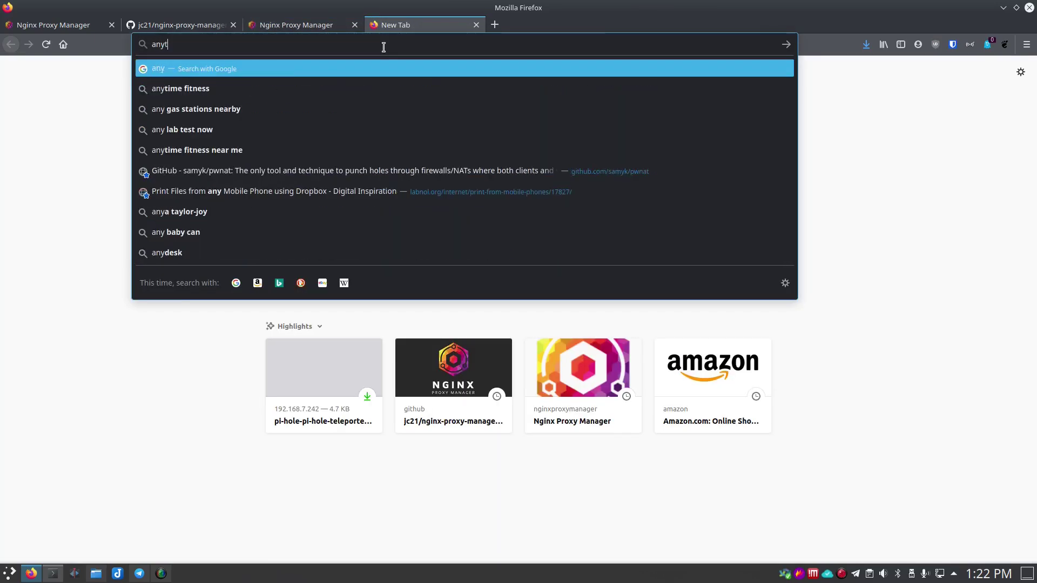
pyautogui.write('hing.routemehome.org')
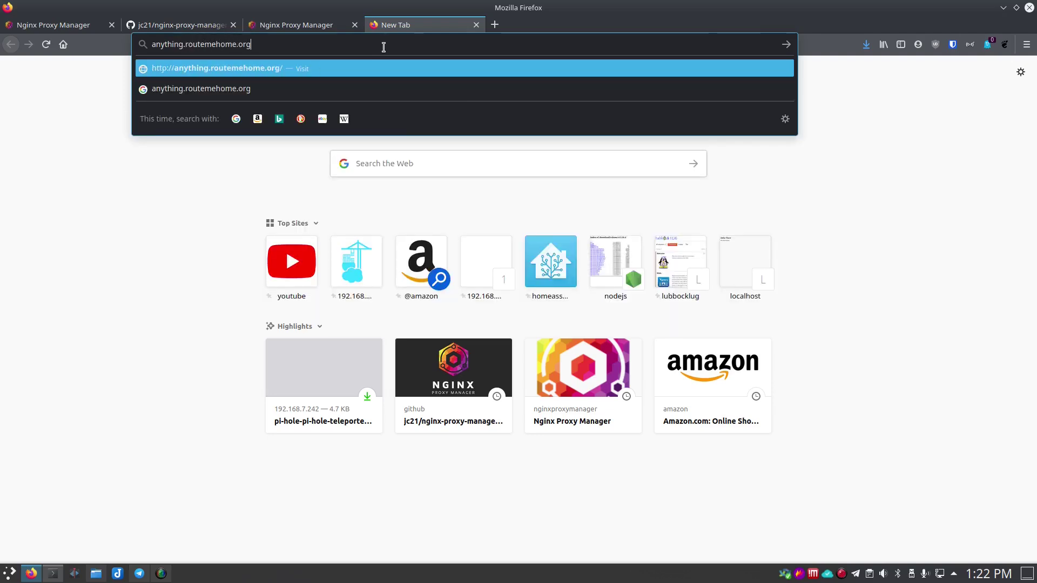
pyautogui.press('Return')
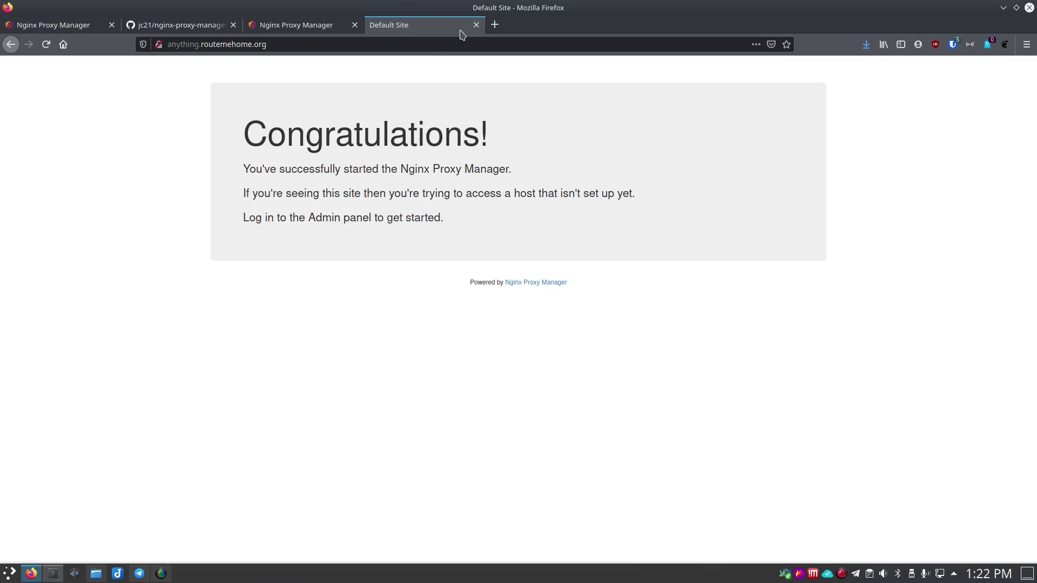
# Enter analytics.routemehome.org in the address bar after comparing with the Proxy Hosts list
pyautogui.click(415, 43)
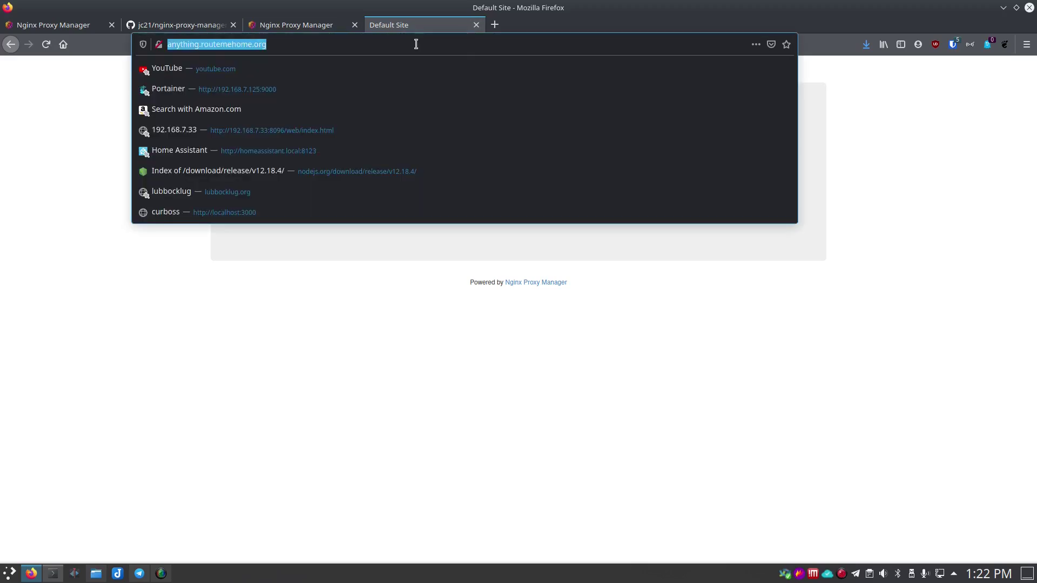
pyautogui.write('analyti')
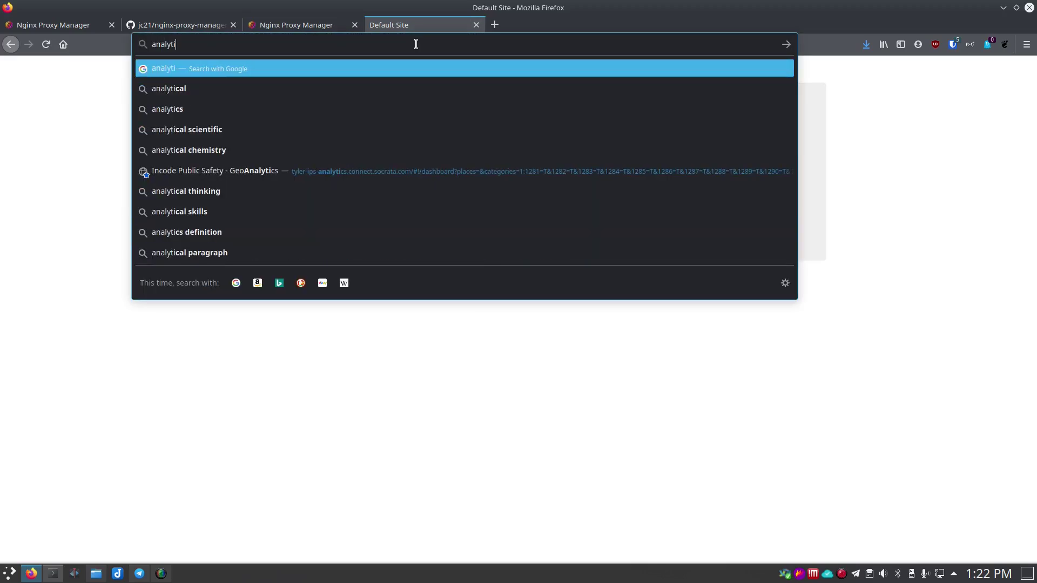
pyautogui.write('cs.routemehom')
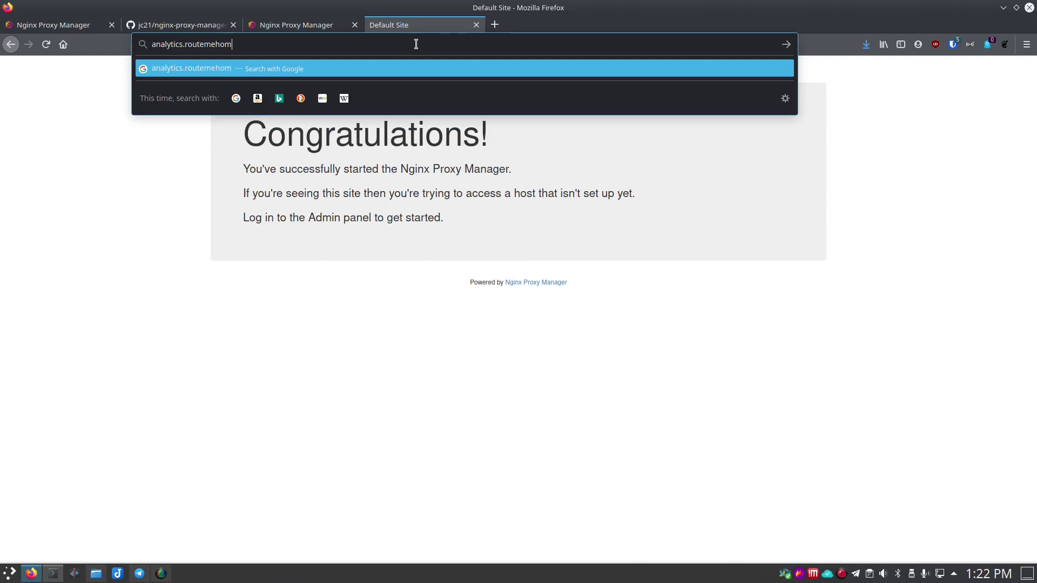
pyautogui.write('e.org')
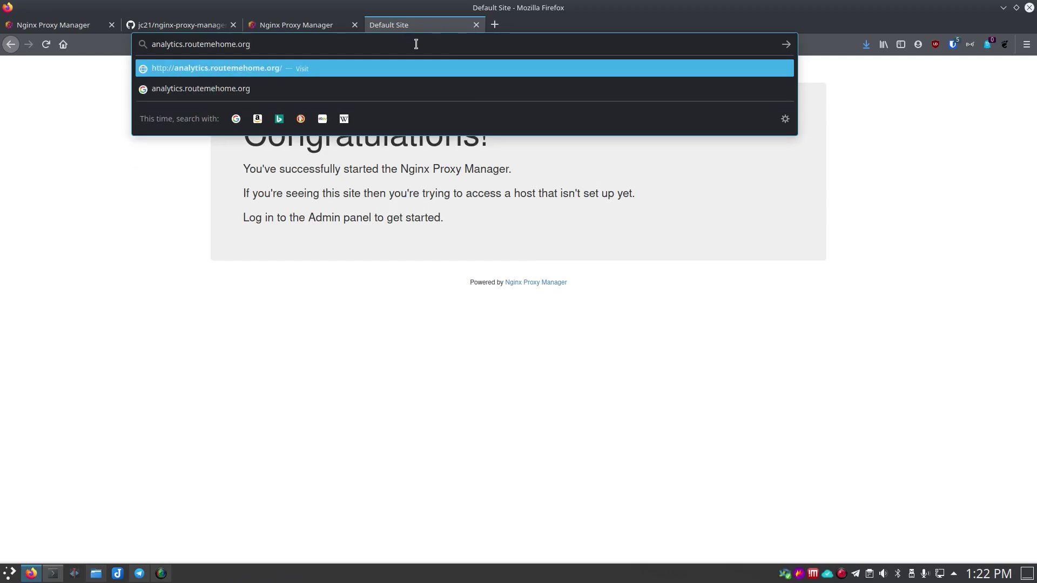
pyautogui.click(291, 25)
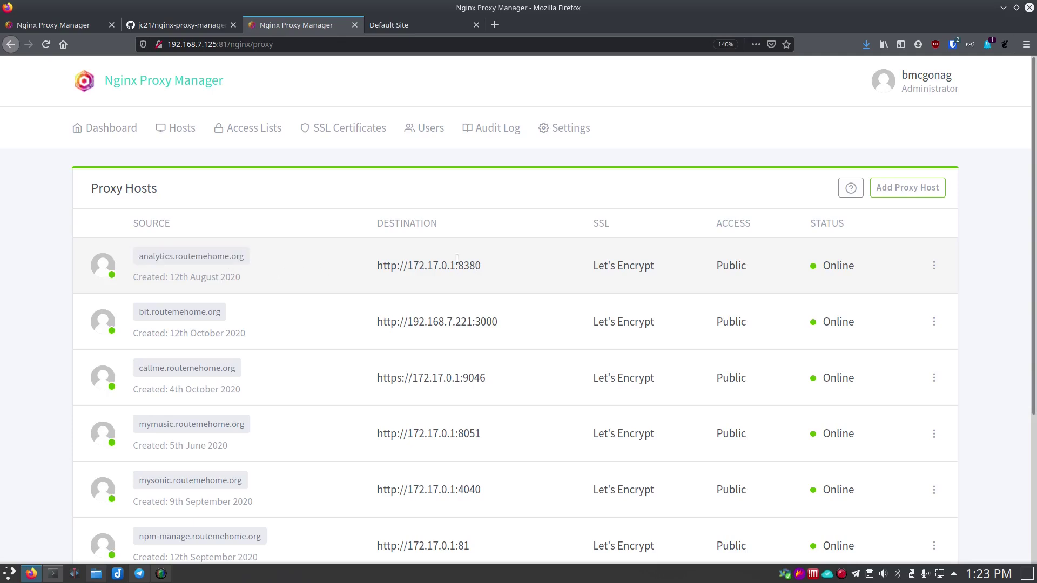
pyautogui.click(419, 25)
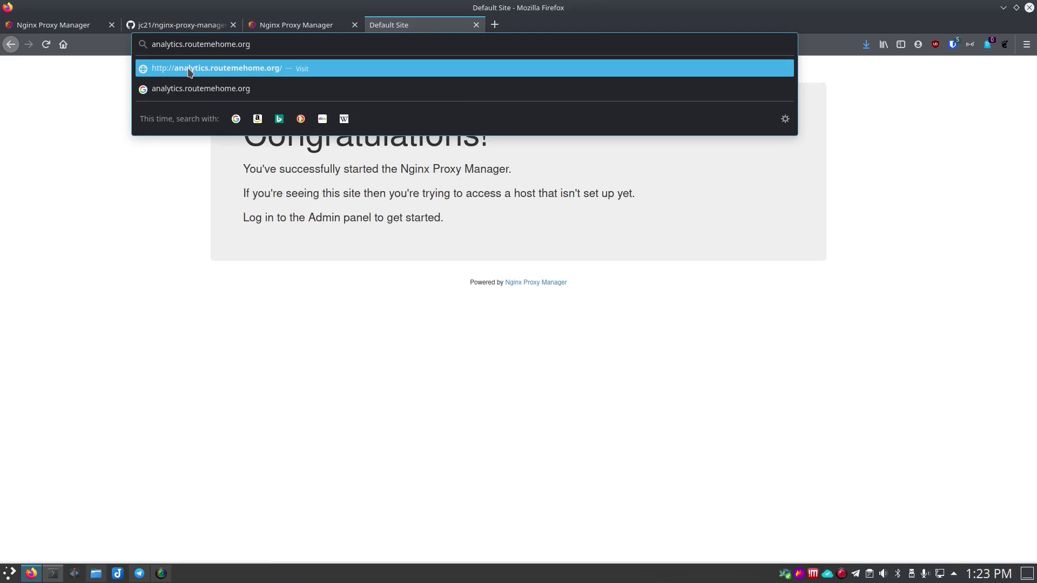
# Open analytics.routemehome.org, sign into Matomo with the saved credentials, then return to Proxy Hosts
pyautogui.click(189, 72)
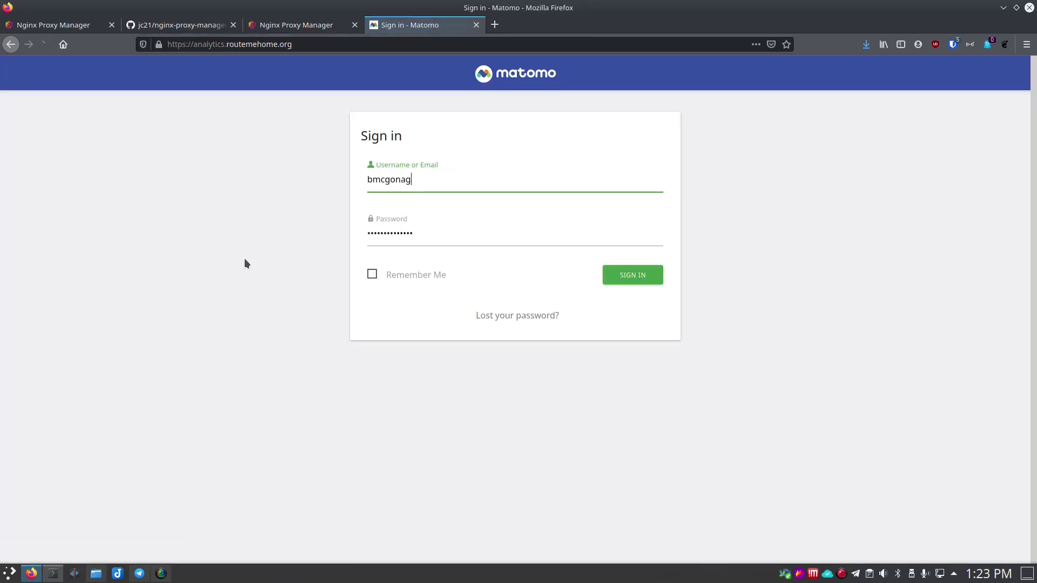
pyautogui.click(619, 275)
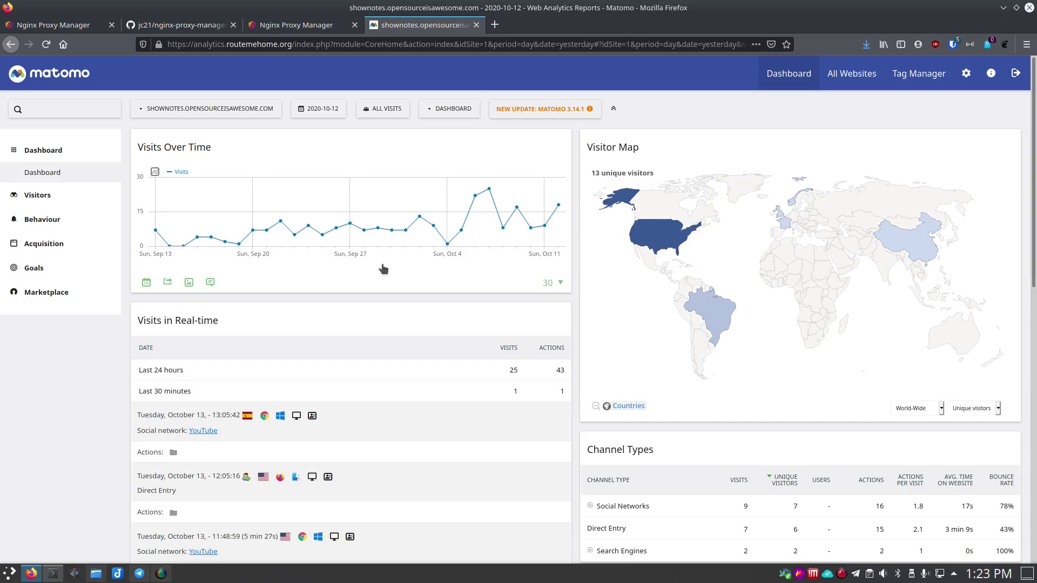
pyautogui.click(286, 27)
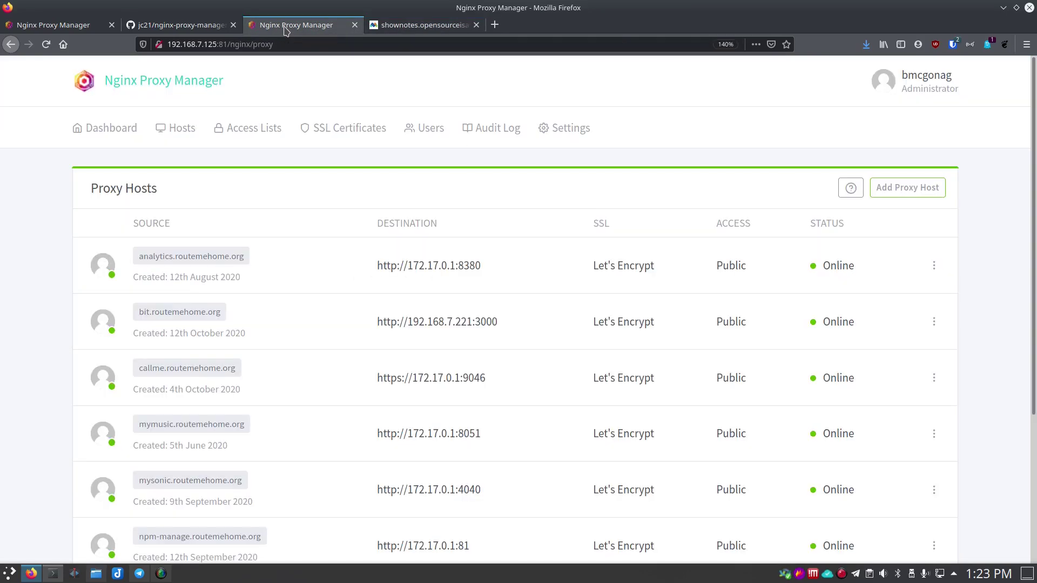
# Load mymusic.routemehome.org in a new tab and dismiss saved logins to show Ampache's login form
pyautogui.click(495, 24)
pyautogui.click(424, 43)
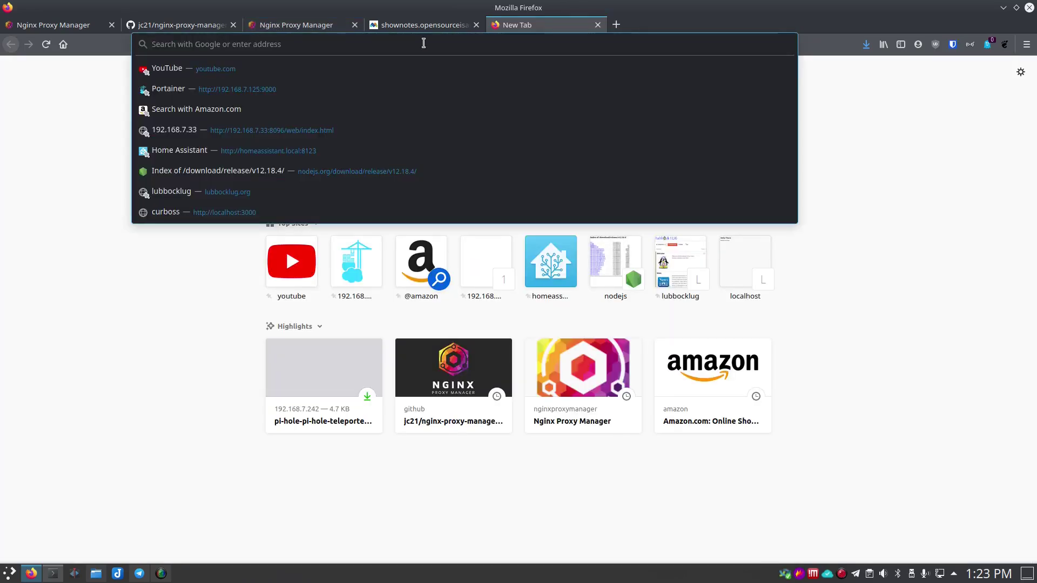
pyautogui.write('mymusic')
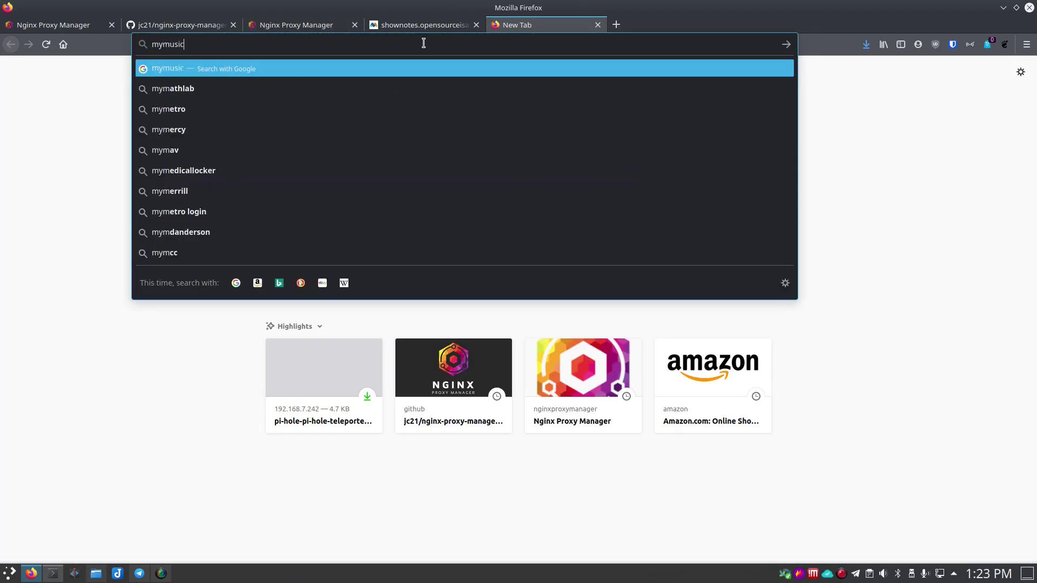
pyautogui.write('.r')
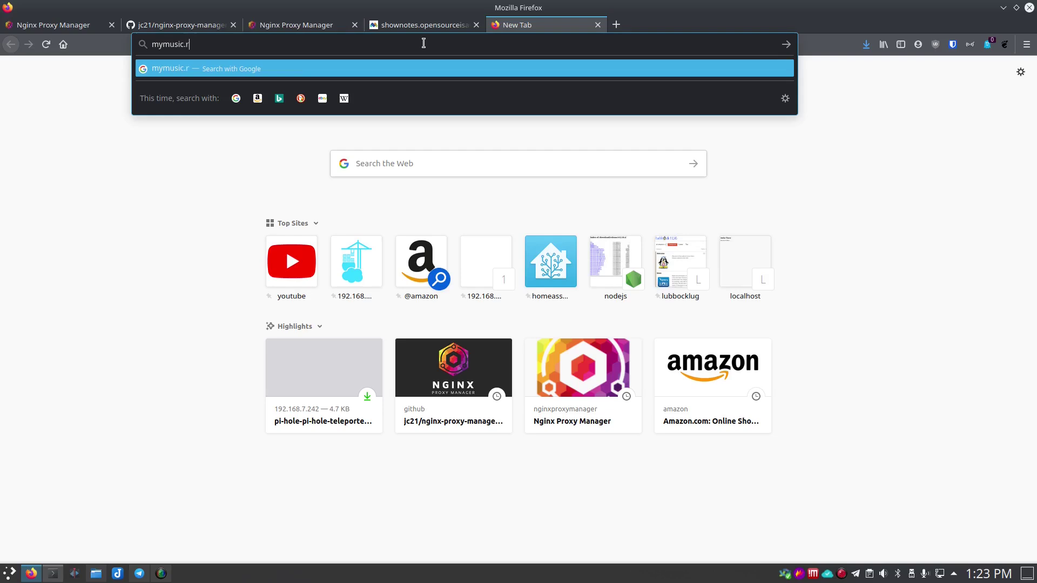
pyautogui.write('outemehome.org')
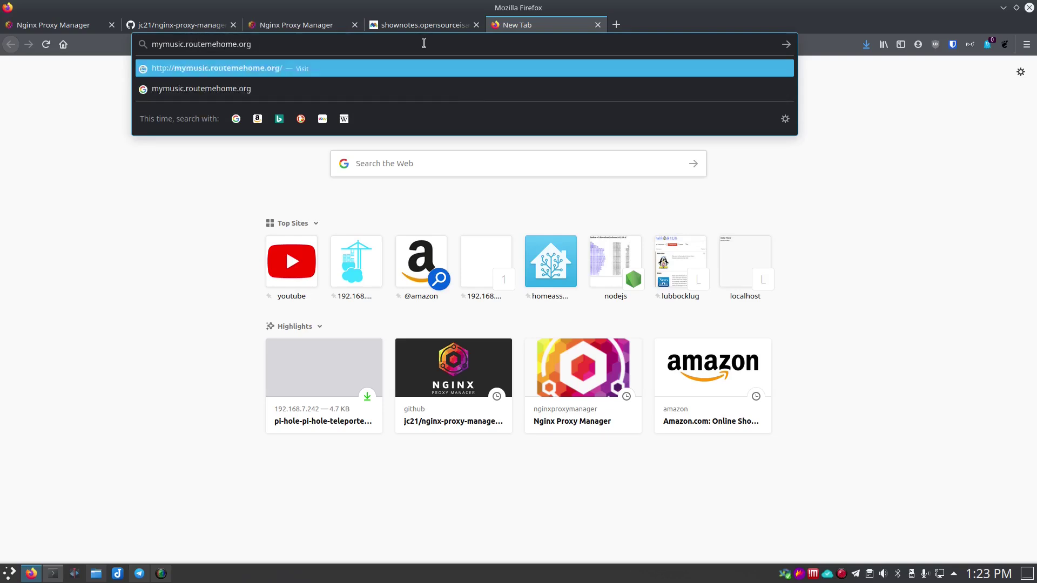
pyautogui.press('Return')
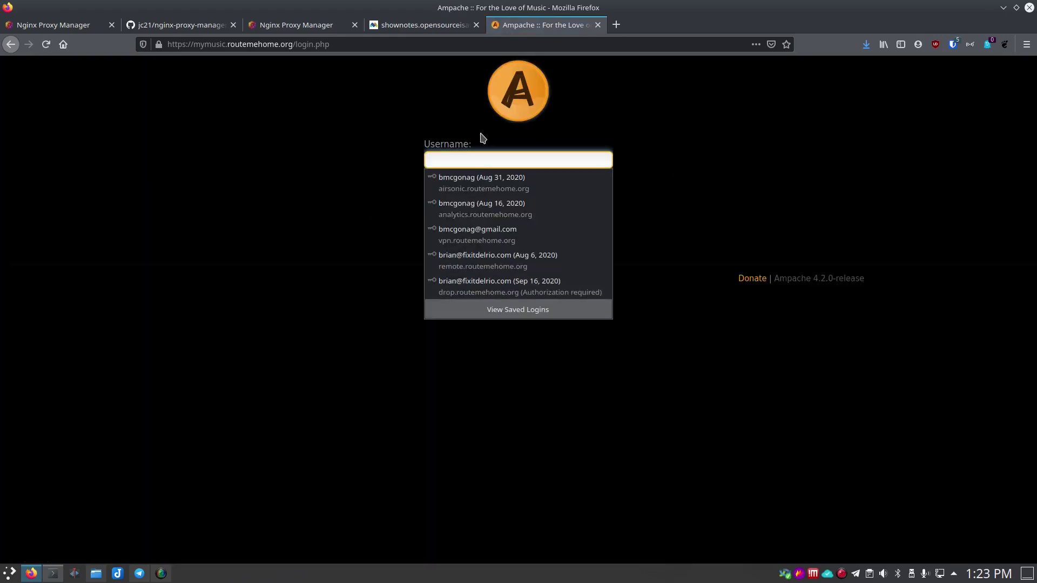
pyautogui.click(386, 108)
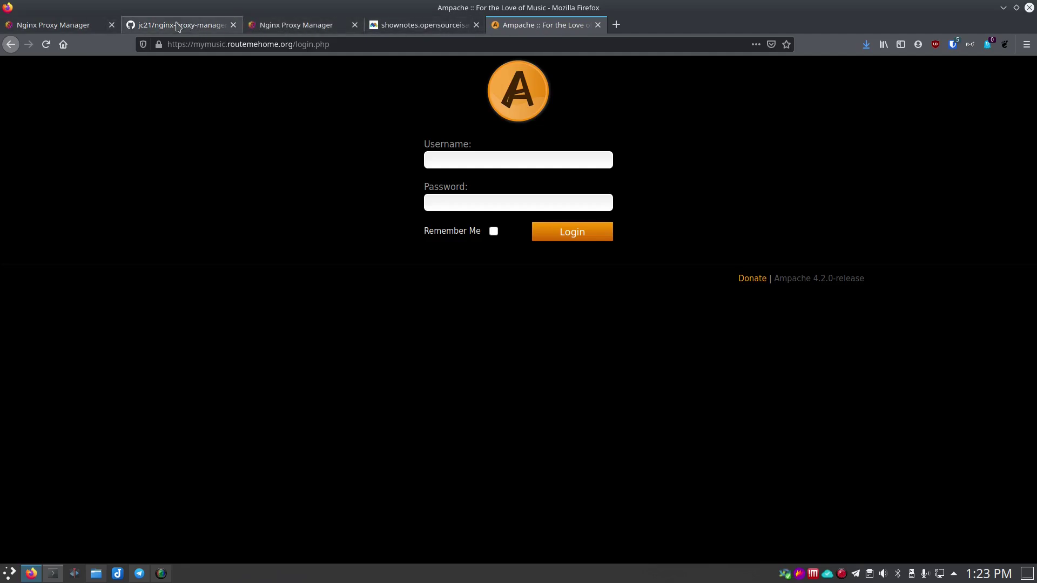
# Compare the Ampache page with the Matomo tab, then return to the Proxy Hosts list
pyautogui.click(455, 29)
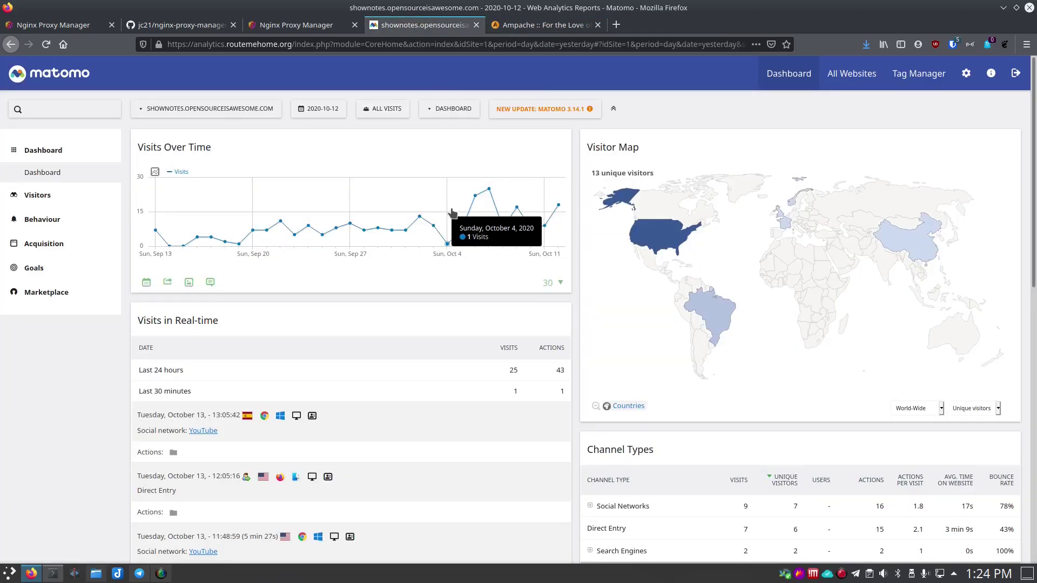
pyautogui.click(535, 31)
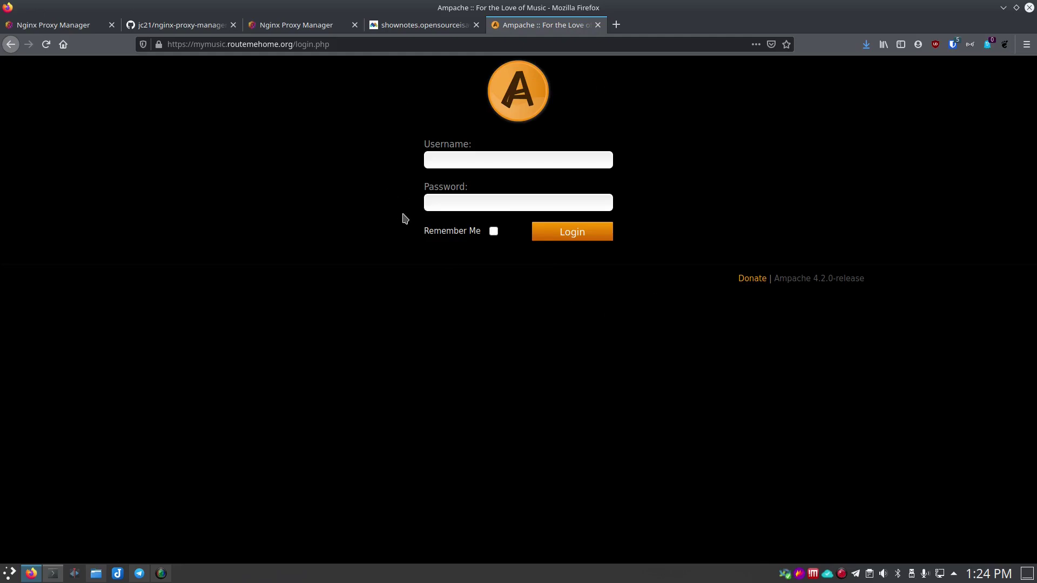
pyautogui.click(292, 26)
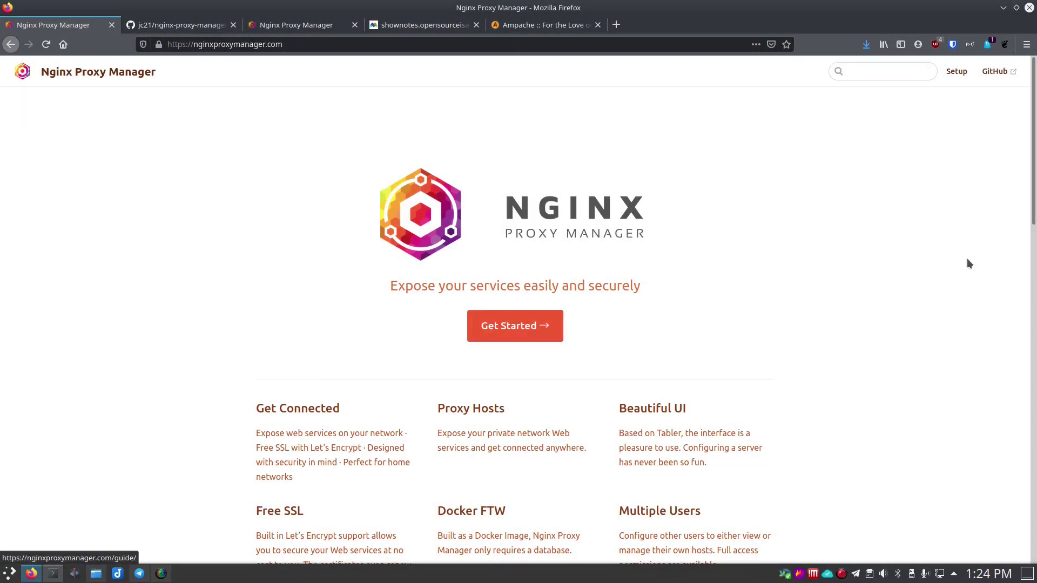
# Open the Full Setup Instructions and scroll through its docker-compose example
pyautogui.click(955, 77)
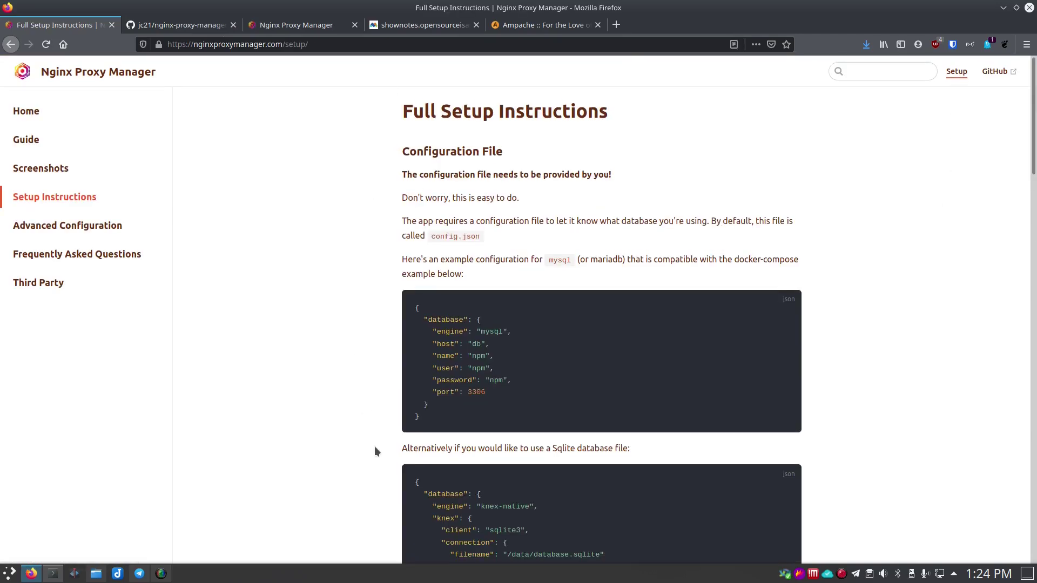
pyautogui.scroll(-3, 374, 446)
pyautogui.scroll(1, 375, 446)
pyautogui.scroll(1, 375, 447)
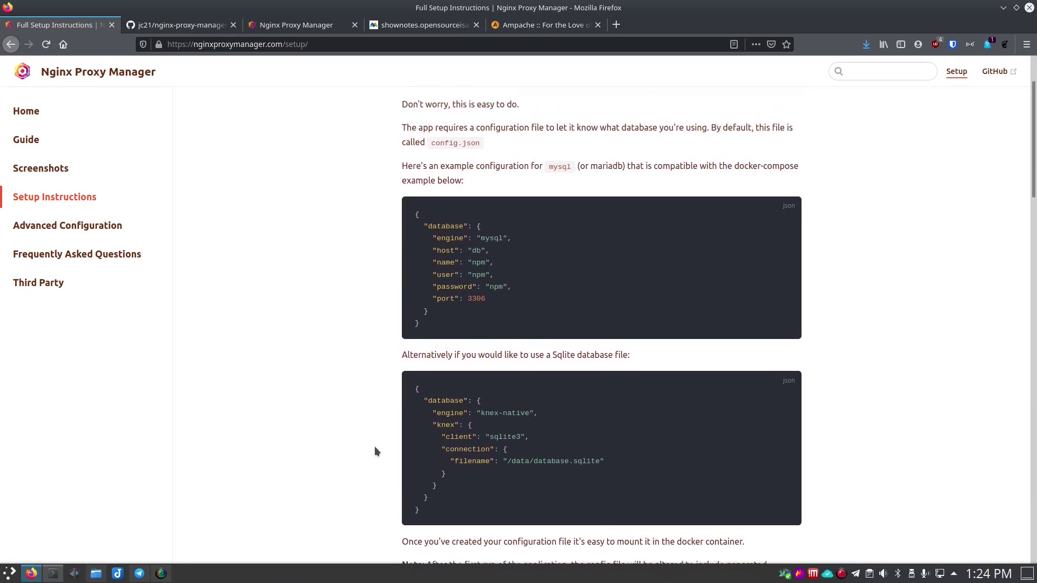
pyautogui.scroll(-5, 375, 448)
pyautogui.scroll(-7, 377, 451)
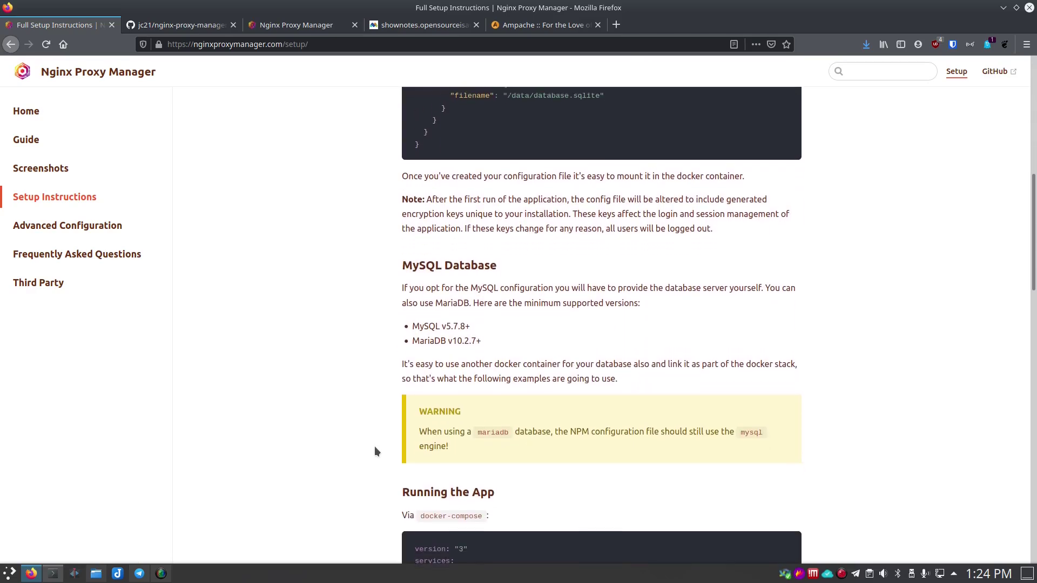
pyautogui.scroll(-2, 377, 452)
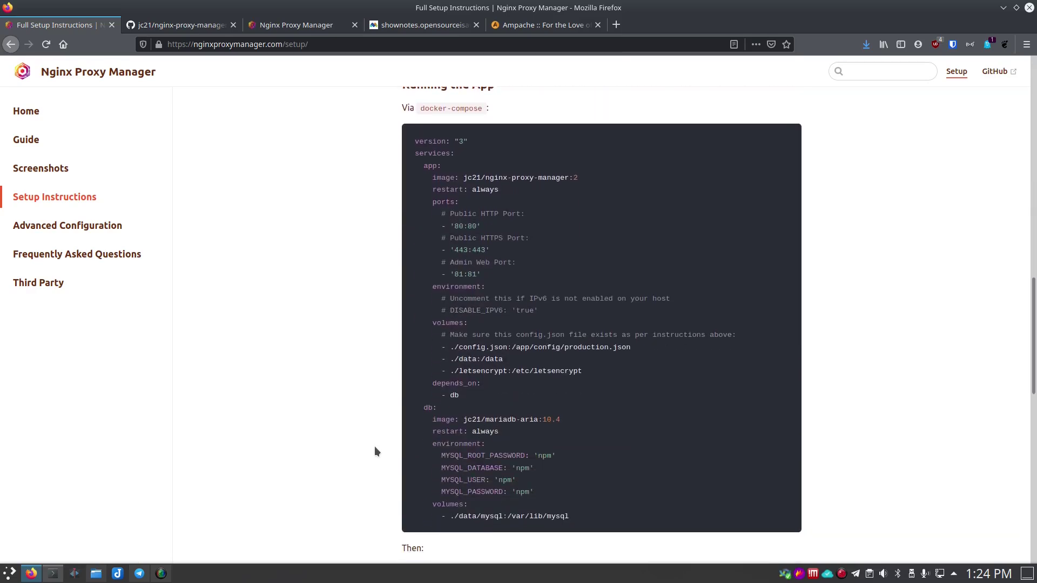
pyautogui.scroll(-1, 376, 452)
pyautogui.scroll(-2, 376, 451)
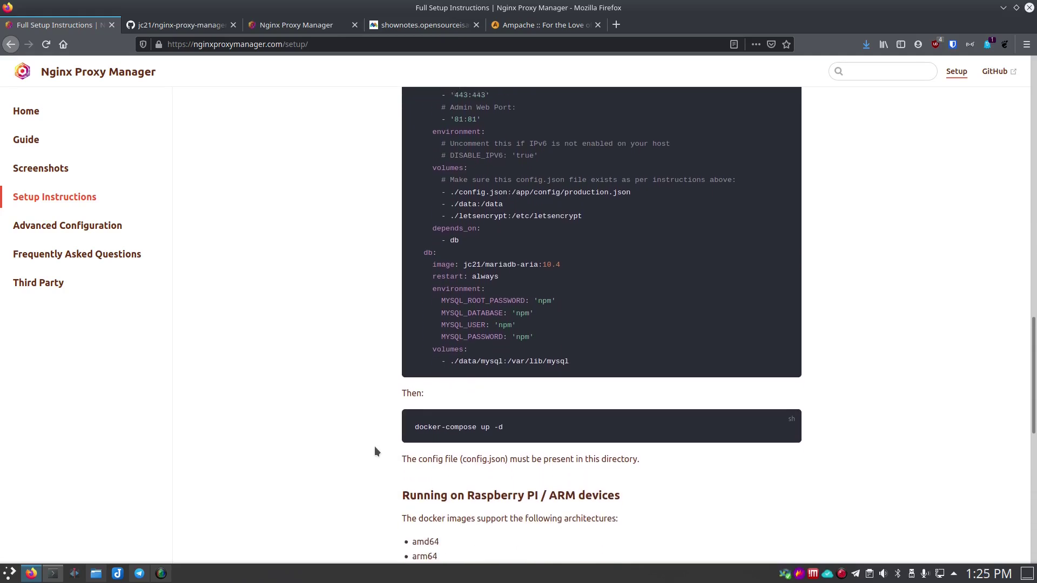
pyautogui.scroll(11, 375, 449)
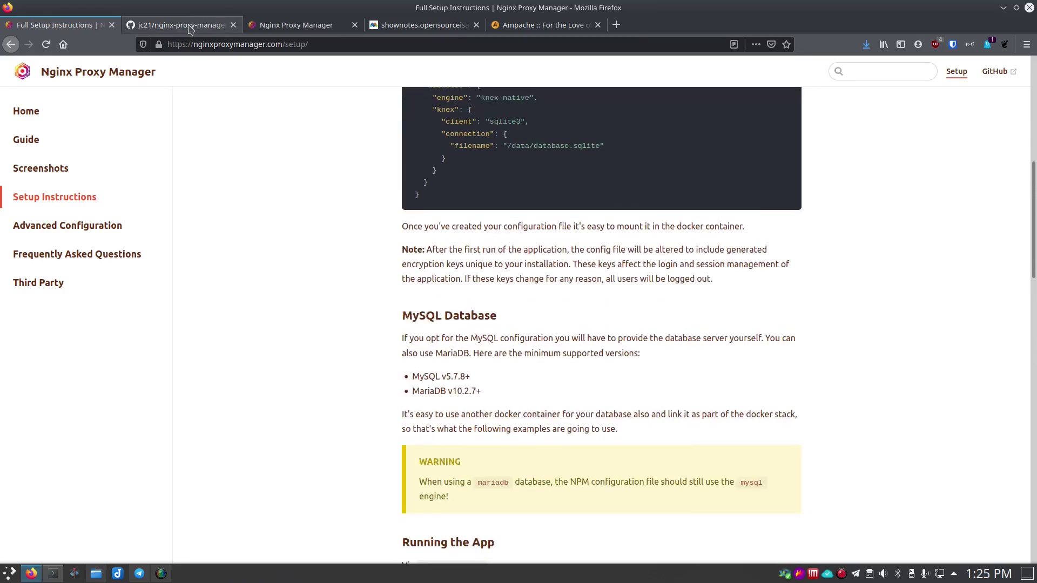
# Follow the GitHub README's Quick Setup link to nginxproxymanager.com/#quick-setup
pyautogui.click(187, 28)
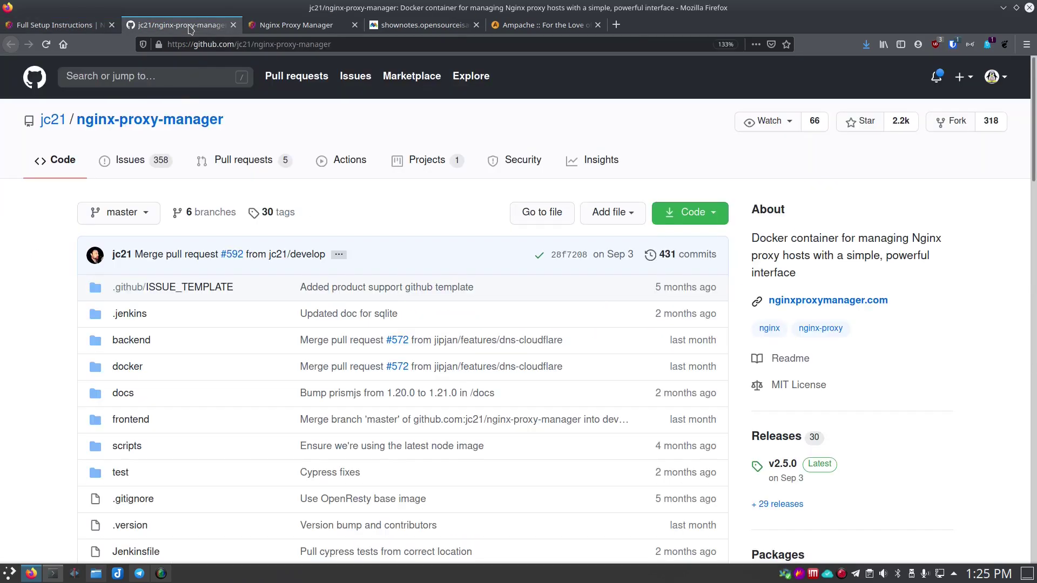
pyautogui.click(87, 24)
pyautogui.scroll(5, 803, 135)
pyautogui.scroll(4, 803, 135)
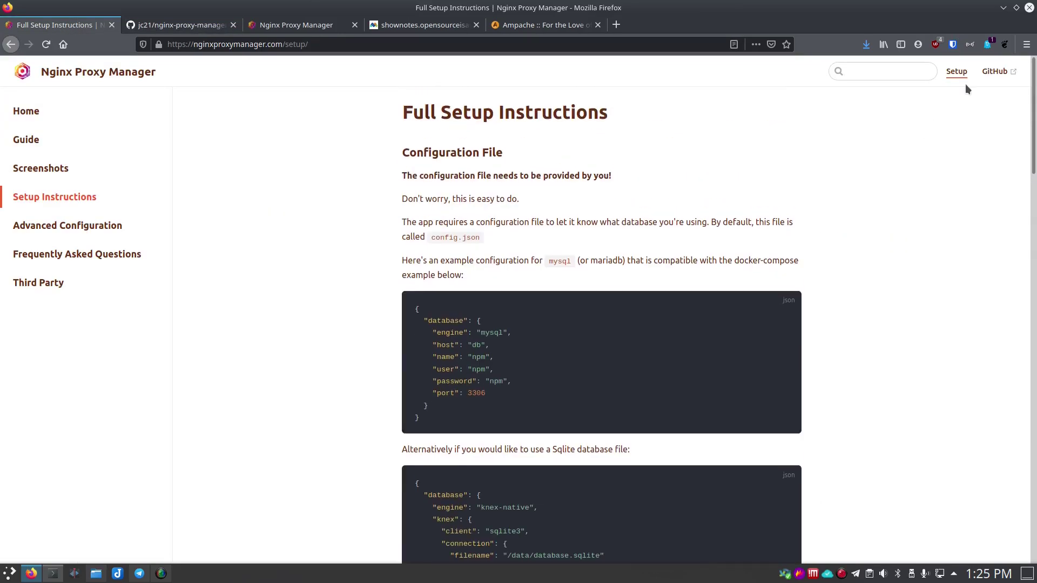
pyautogui.click(145, 27)
pyautogui.scroll(-10, 217, 305)
pyautogui.scroll(-1, 217, 307)
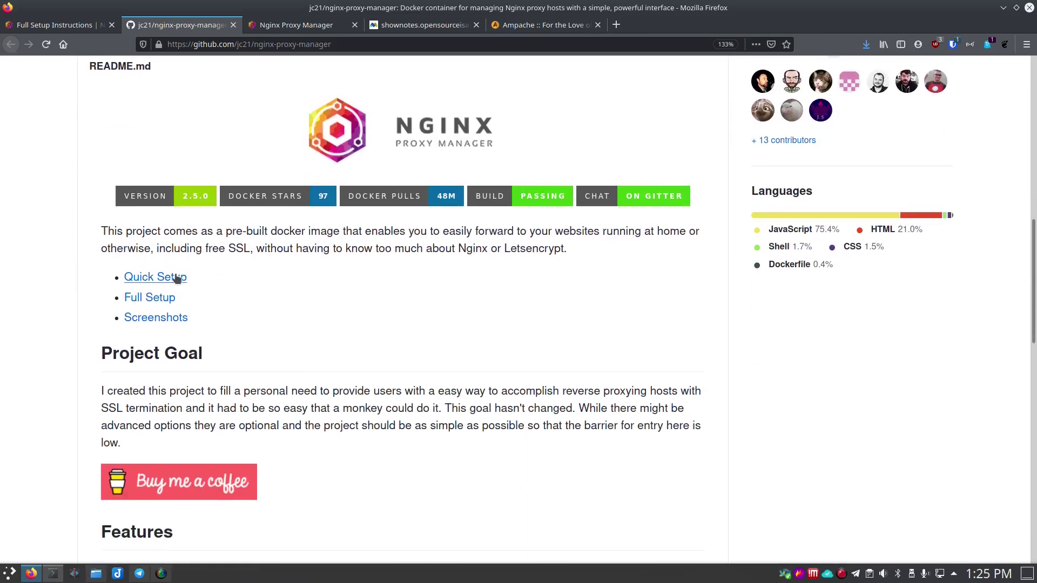
pyautogui.click(169, 276)
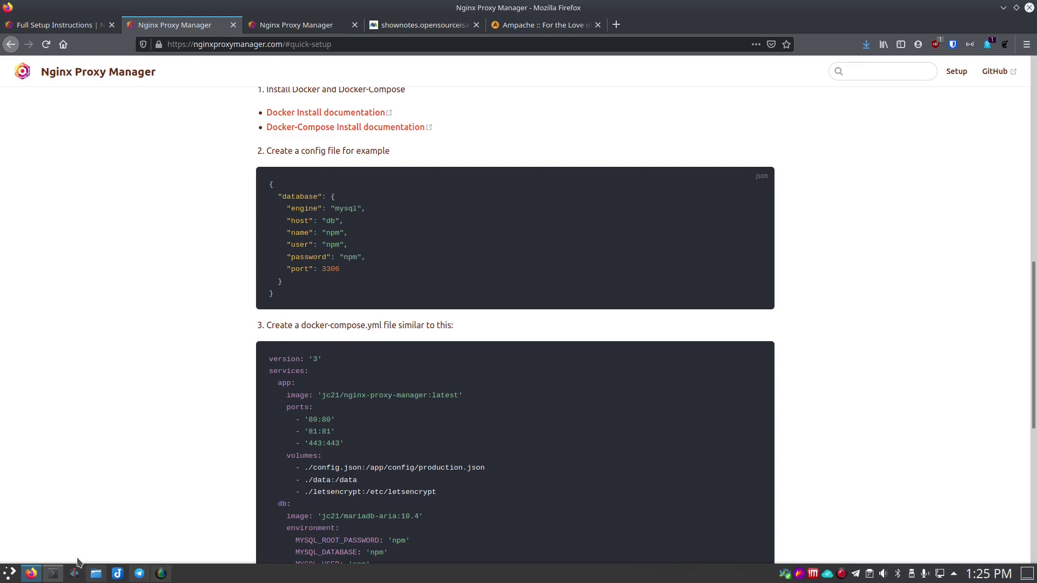
# In Konsole, run docker ps to confirm no containers, clear, and enlarge the font
pyautogui.click(53, 573)
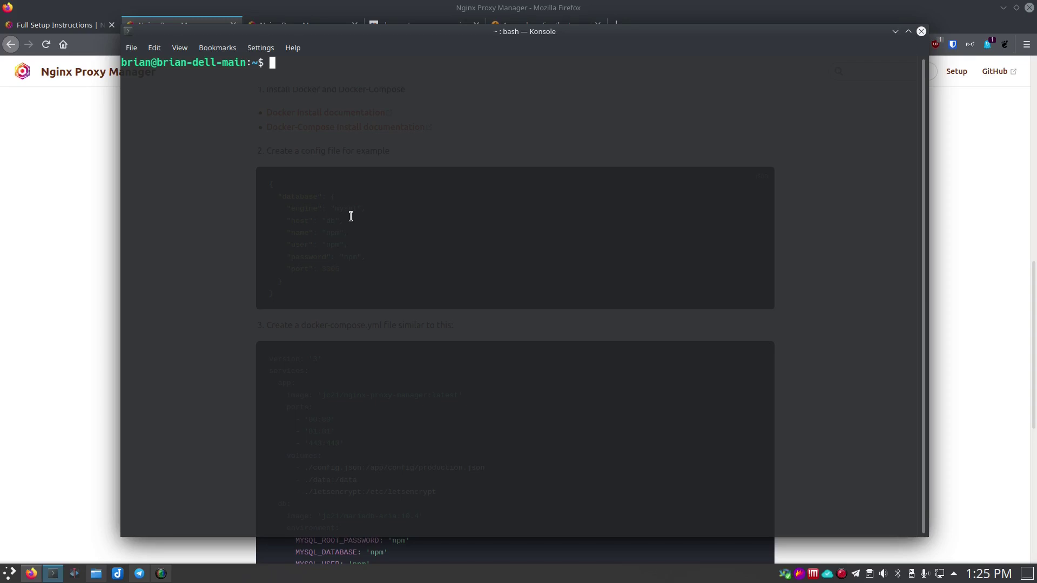
pyautogui.write('docker ps')
pyautogui.press('Return')
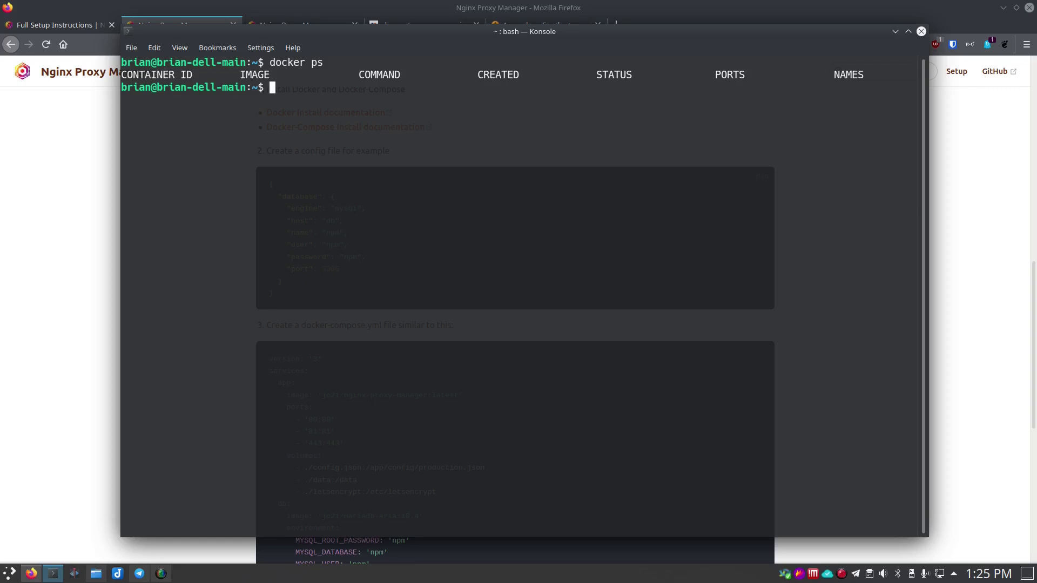
pyautogui.write('clear')
pyautogui.press('Return')
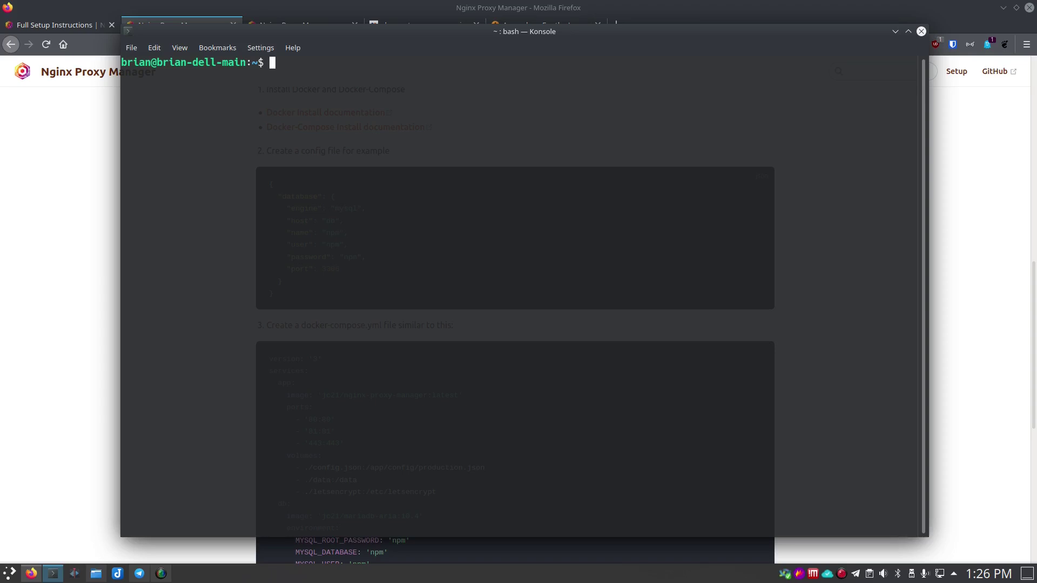
pyautogui.hotkey('ctrl', '+')
pyautogui.hotkey('ctrl', '+')
pyautogui.hotkey('ctrl', '+')
pyautogui.hotkey('ctrl', '+')
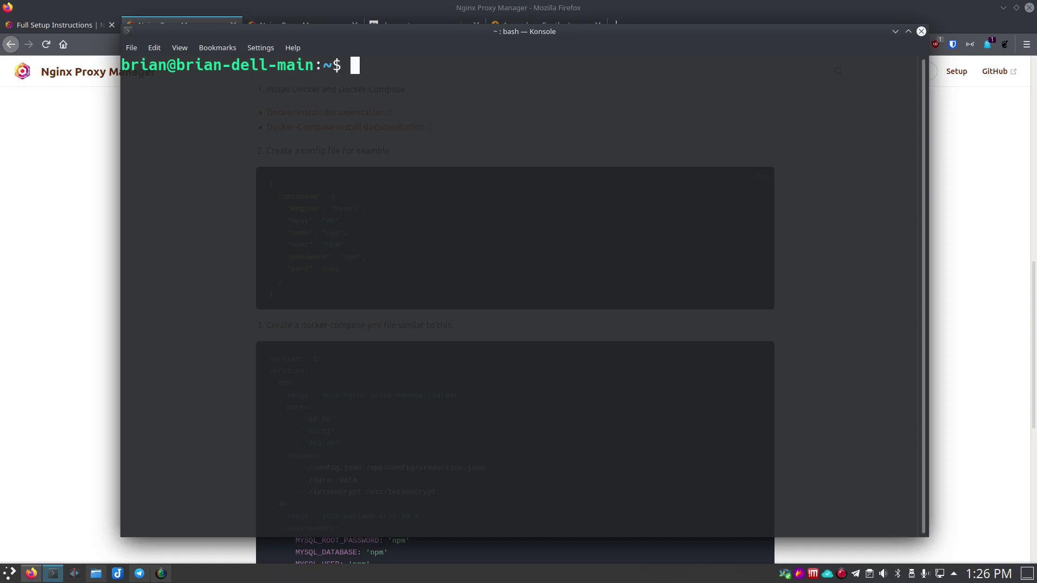
# Create a new directory named nginx-pm with mkdir
pyautogui.write('mkdir ')
pyautogui.write('n')
pyautogui.write('pm')
pyautogui.press('BackSpace')
pyautogui.press('BackSpace')
pyautogui.write('ginx')
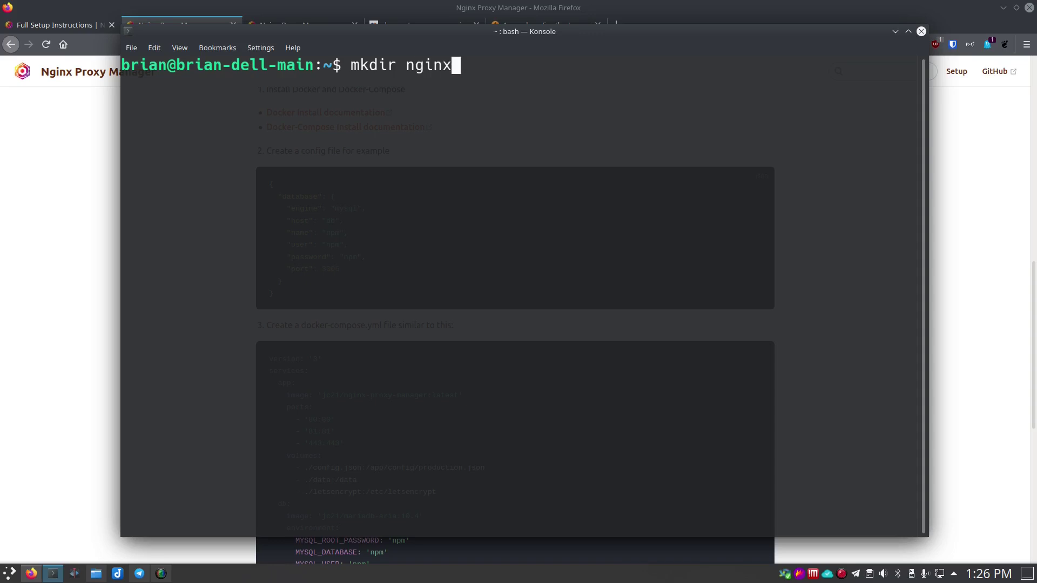
pyautogui.write('pe')
pyautogui.press('BackSpace')
pyautogui.press('BackSpace')
pyautogui.press('BackSpace')
pyautogui.press('BackSpace')
pyautogui.press('BackSpace')
pyautogui.press('BackSpace')
pyautogui.press('BackSpace')
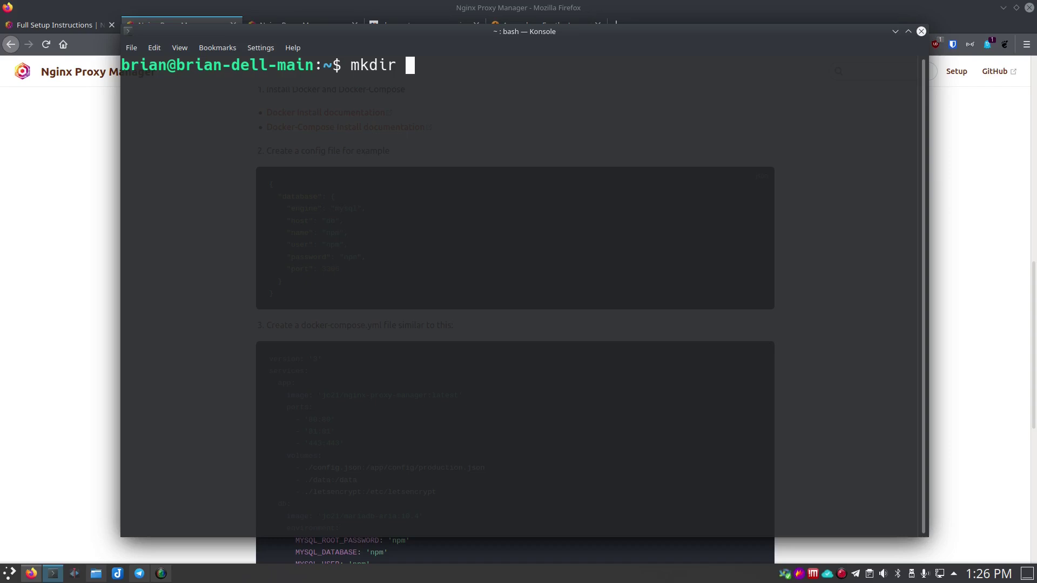
pyautogui.write('nginx-pm')
pyautogui.press('Return')
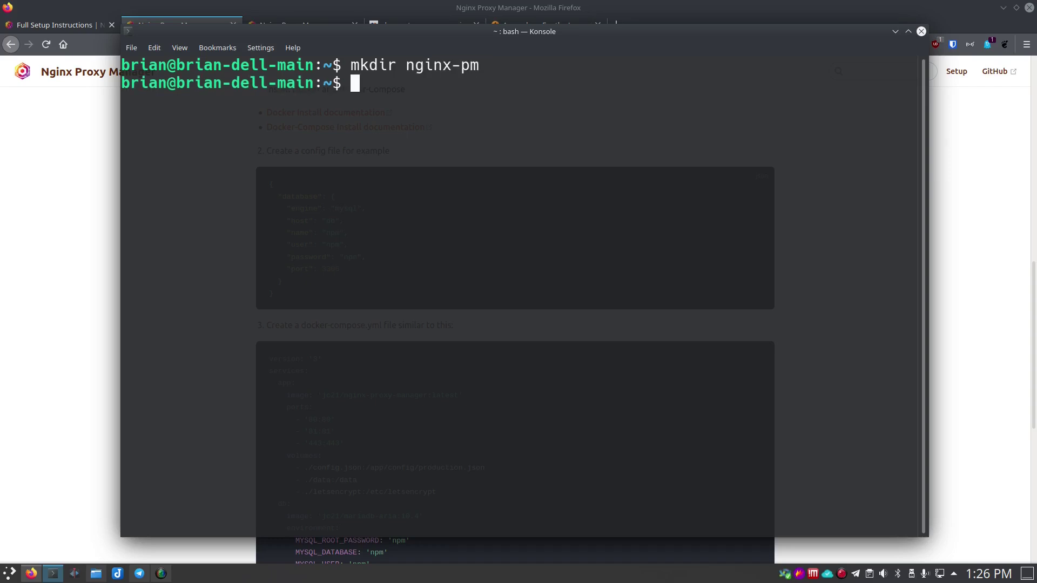
# Change into nginx-pm, list it, clear the screen, and enter nano config.json
pyautogui.write('cd ng')
pyautogui.press('Tab')
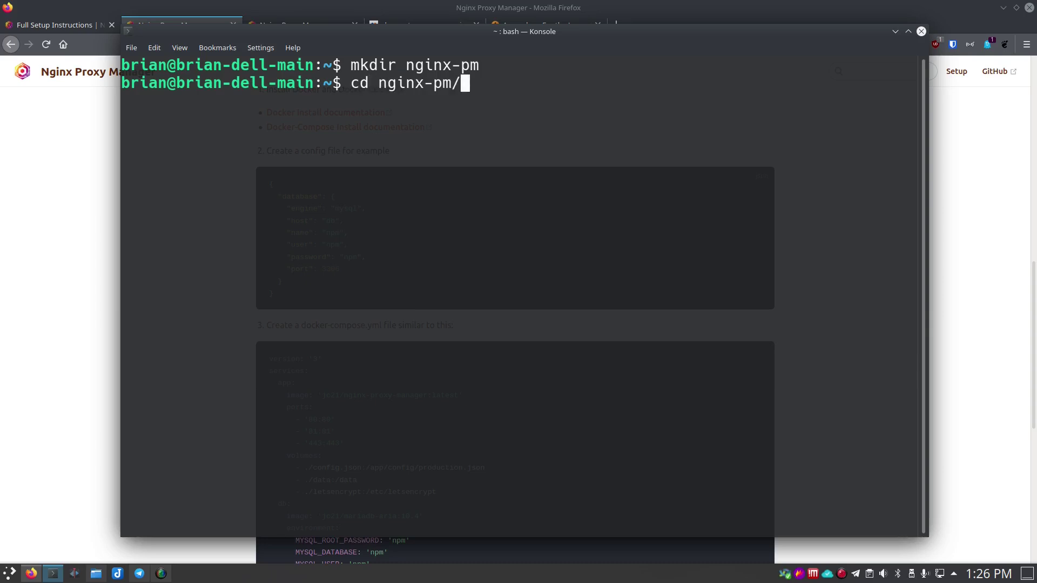
pyautogui.press('Return')
pyautogui.write('ls')
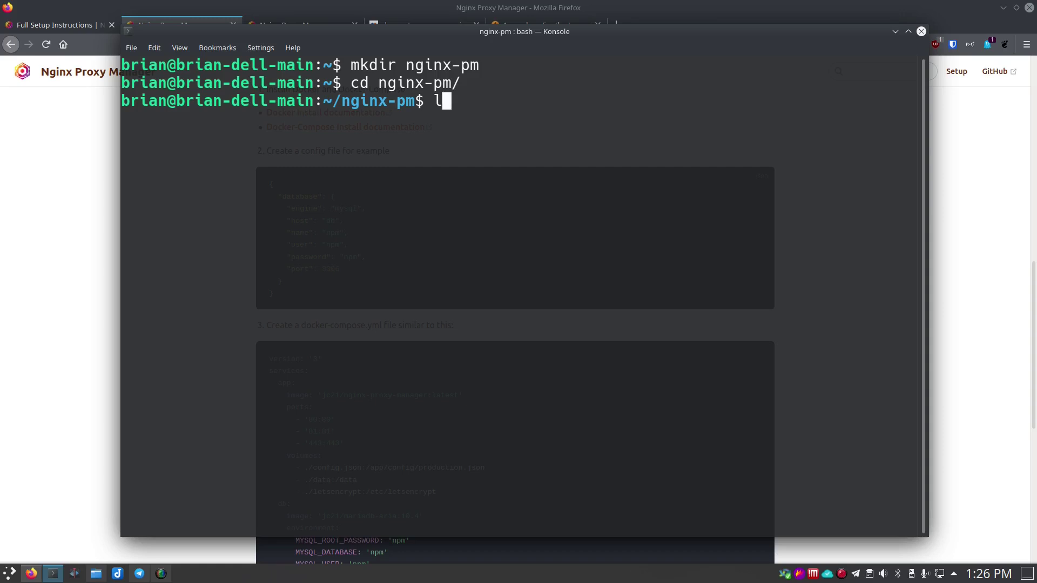
pyautogui.press('Return')
pyautogui.write('clear')
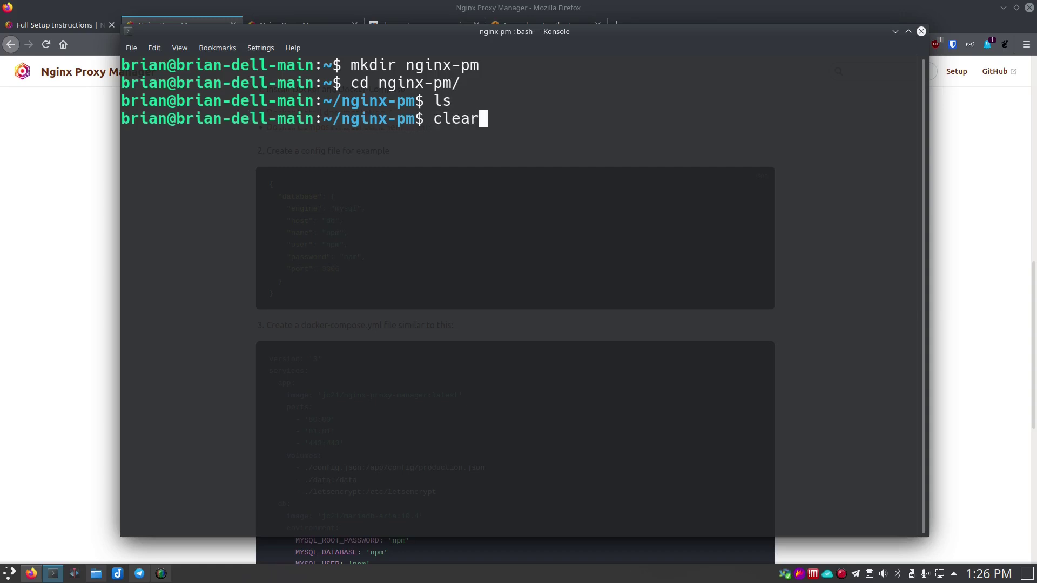
pyautogui.press('Return')
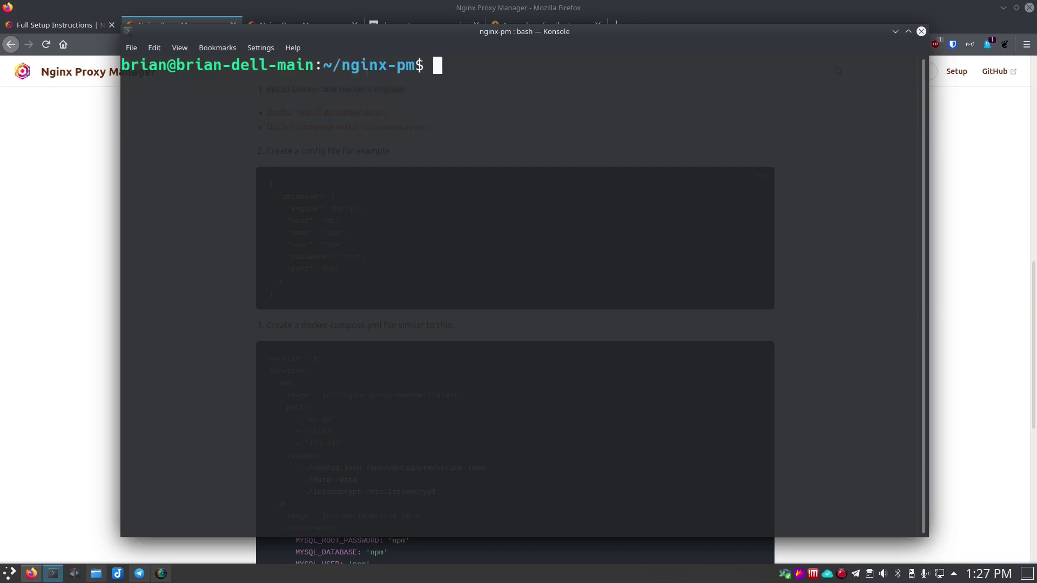
pyautogui.write('nano config.json')
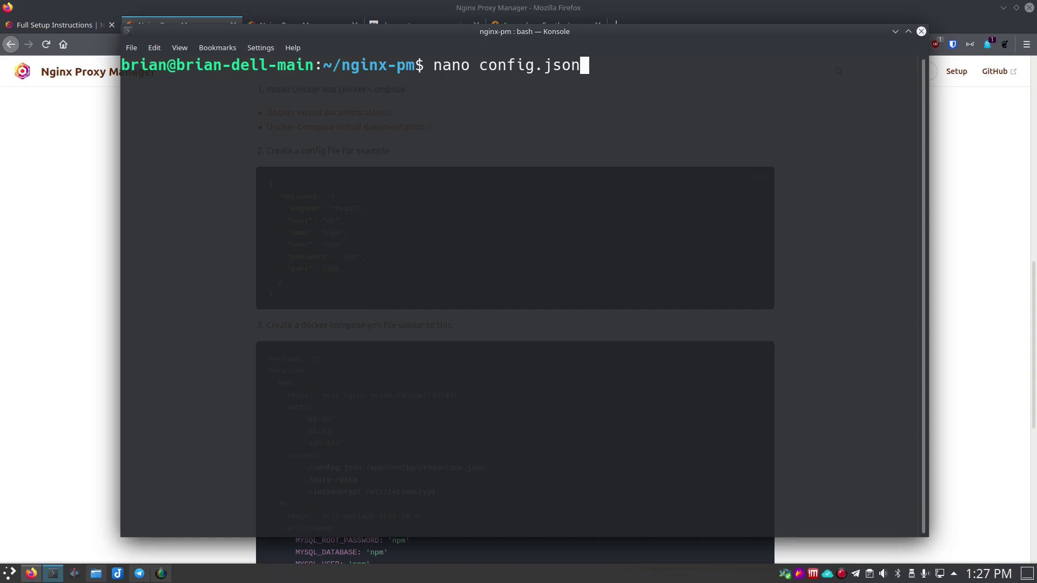
# Open config.json in nano and paste the setup guide's example JSON database block
pyautogui.press('Return')
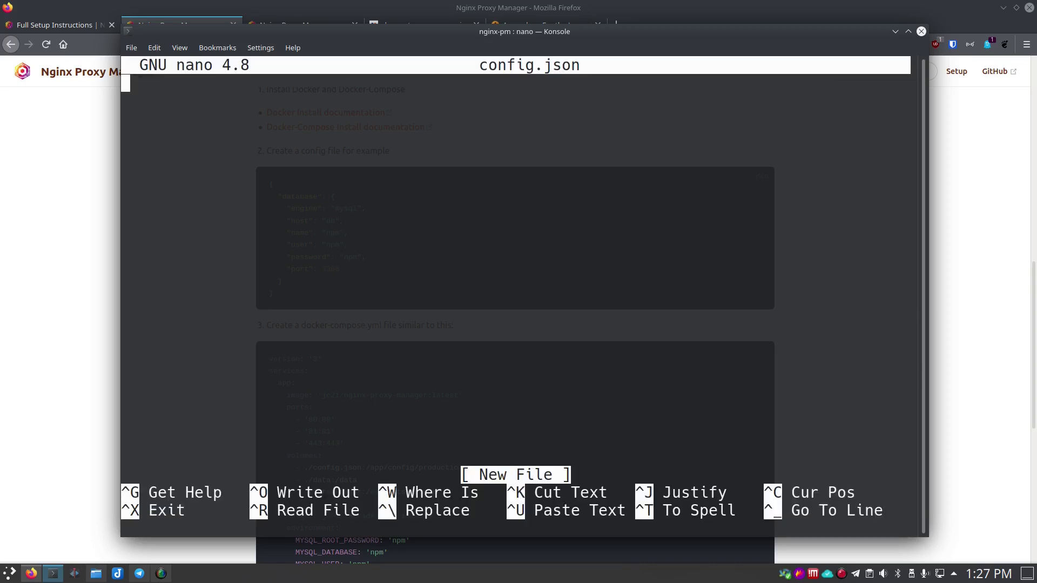
pyautogui.click(63, 260)
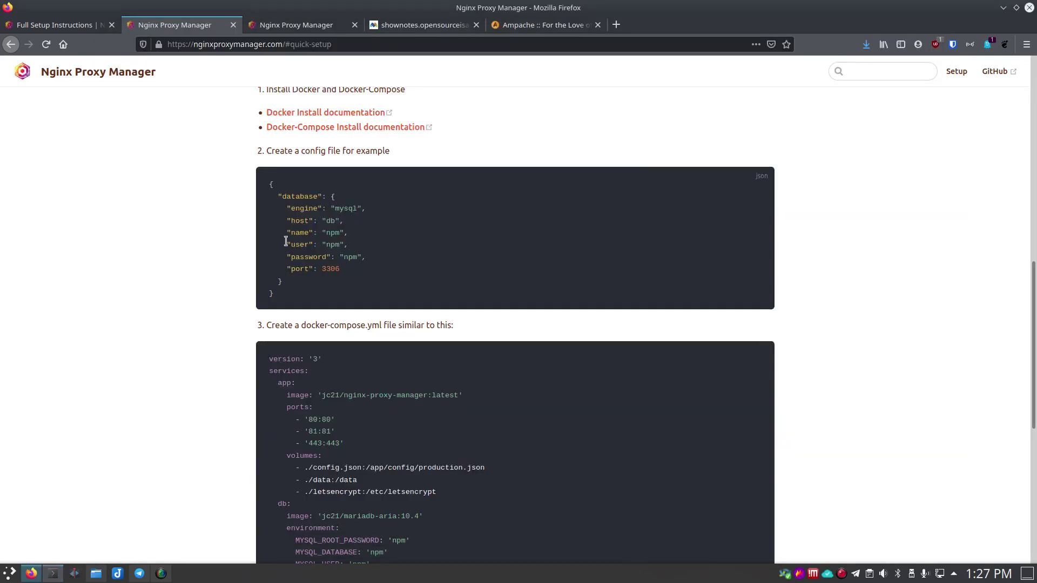
pyautogui.moveTo(267, 184); pyautogui.dragTo(327, 297)
pyautogui.hotkey('ctrl', 'c')
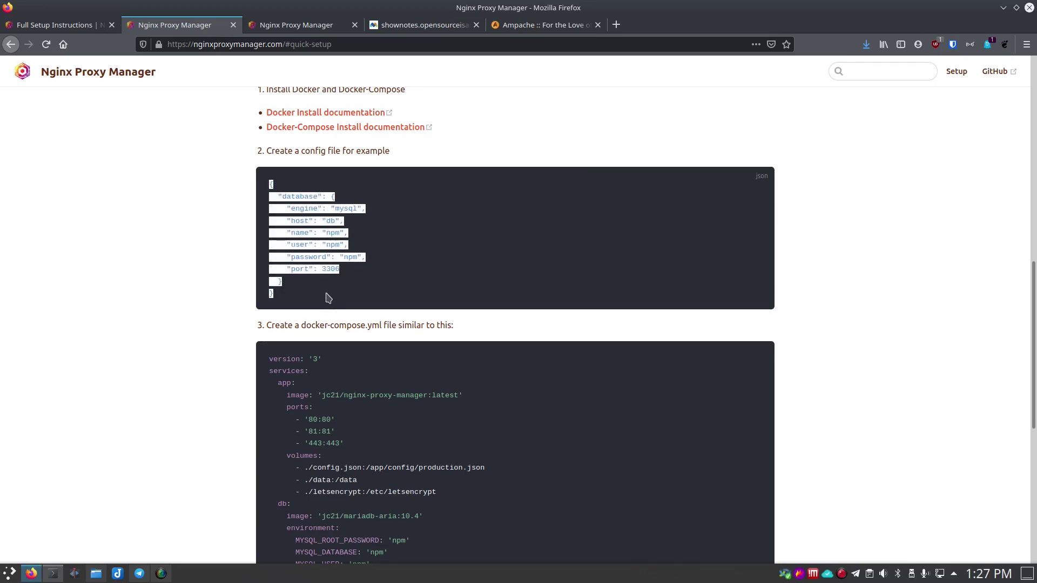
pyautogui.click(53, 572)
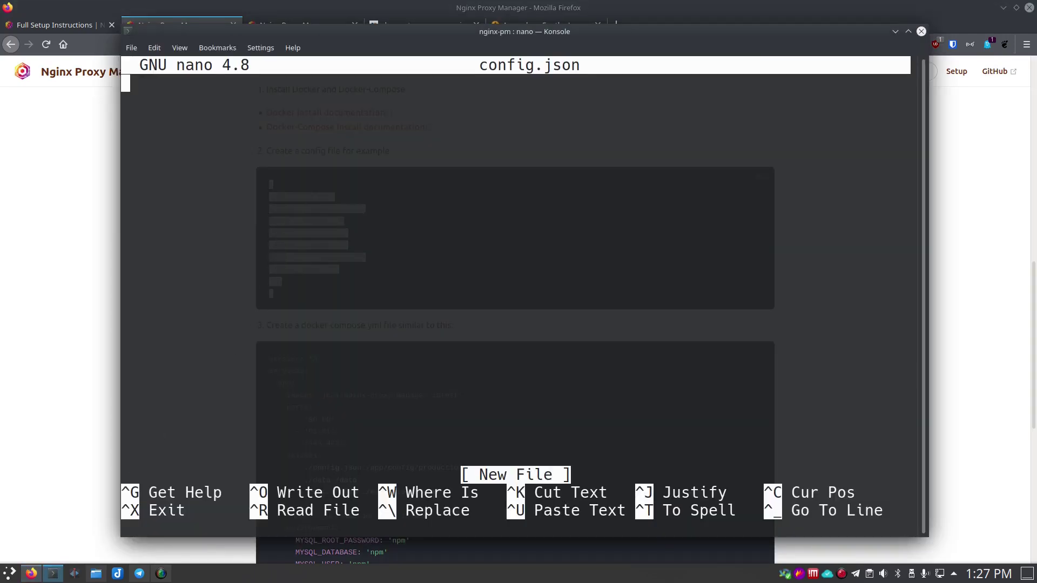
pyautogui.hotkey('ctrl', 'shift', 'v')
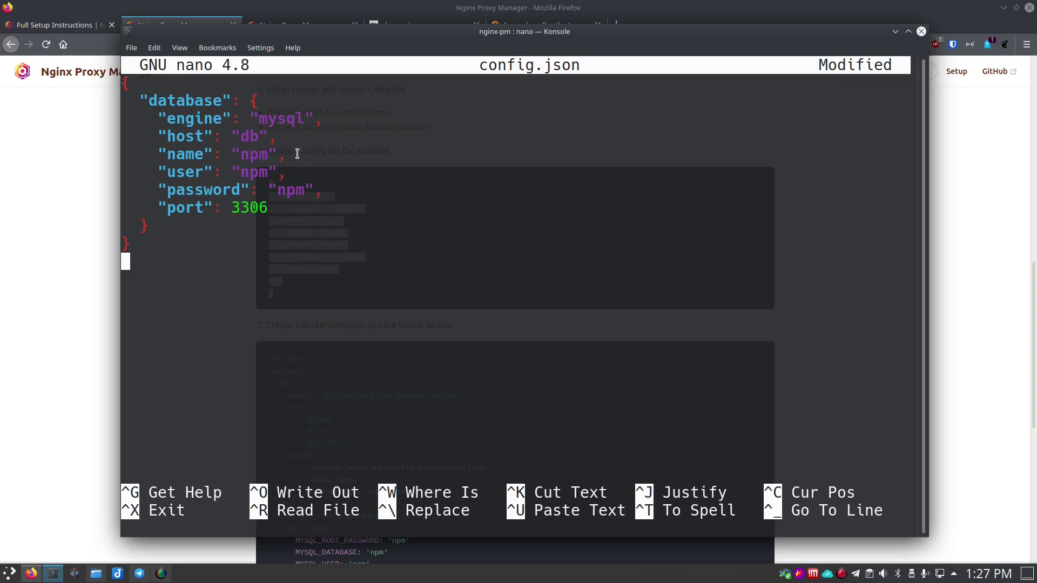
# Replace the default npm user value with your own database username
pyautogui.press('Up')
pyautogui.press('Up')
pyautogui.press('Up')
pyautogui.press('Up')
pyautogui.press('Up')
pyautogui.press('End')
pyautogui.press('Left')
pyautogui.press('Left')
pyautogui.press('Up')
pyautogui.press('Left')
pyautogui.press('Left')
pyautogui.press('Left')
pyautogui.press('Right')
pyautogui.press('Down')
pyautogui.press('Right')
pyautogui.press('Right')
pyautogui.press('BackSpace')
pyautogui.press('BackSpace')
pyautogui.press('BackSpace')
pyautogui.write('brian')
# Replace the default password with your own, save config.json, and exit nano
pyautogui.press('Down')
pyautogui.press('Right')
pyautogui.press('Right')
pyautogui.press('BackSpace')
pyautogui.press('BackSpace')
pyautogui.press('BackSpace')
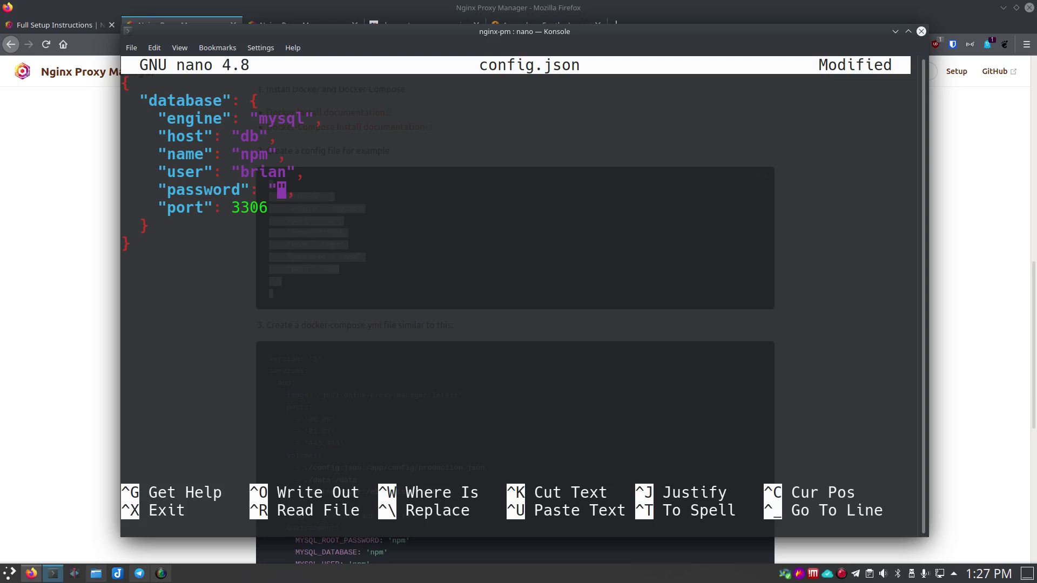
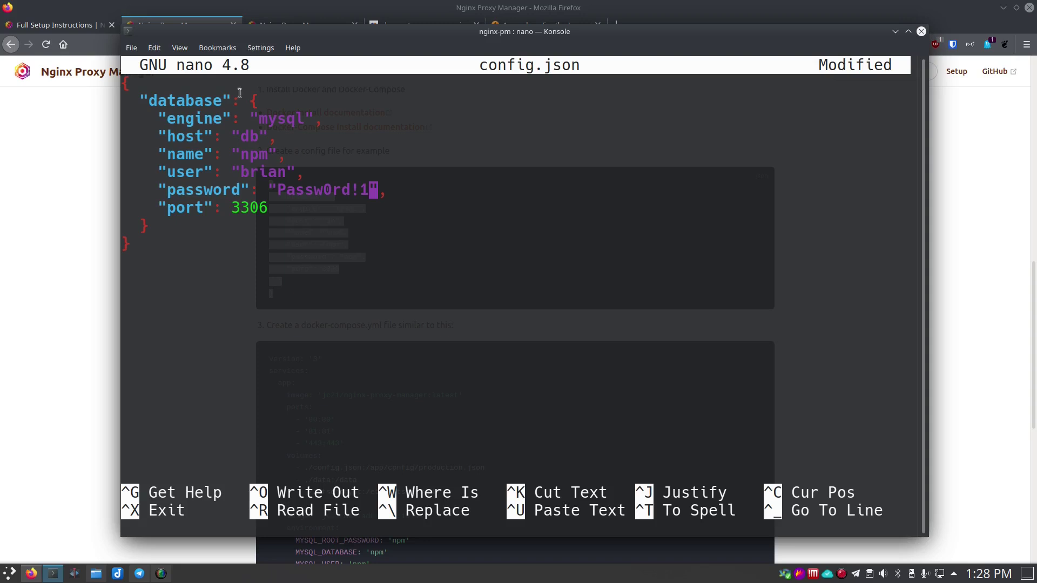
pyautogui.moveTo(277, 191); pyautogui.dragTo(370, 195)
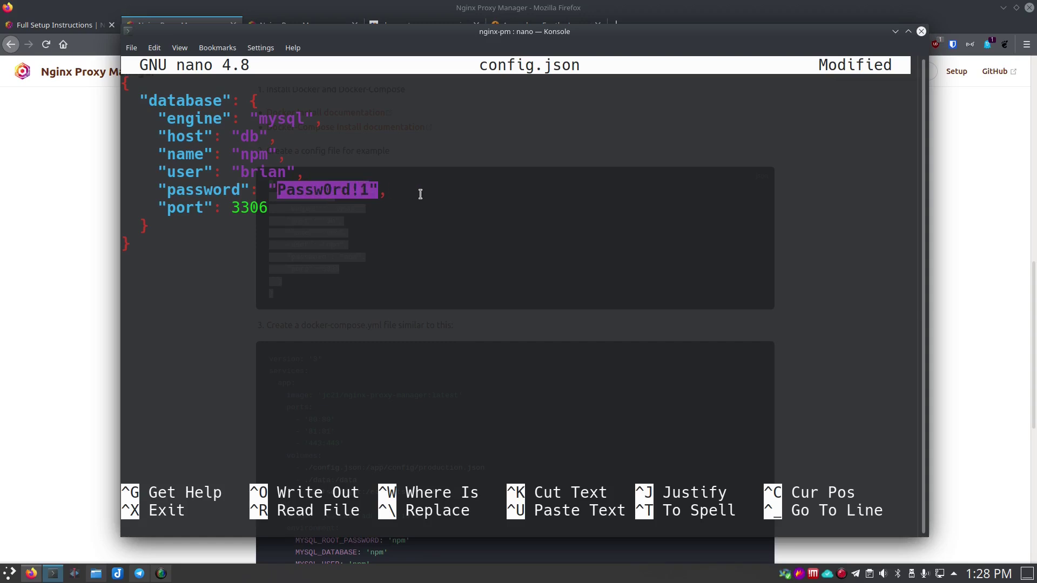
pyautogui.click(354, 241)
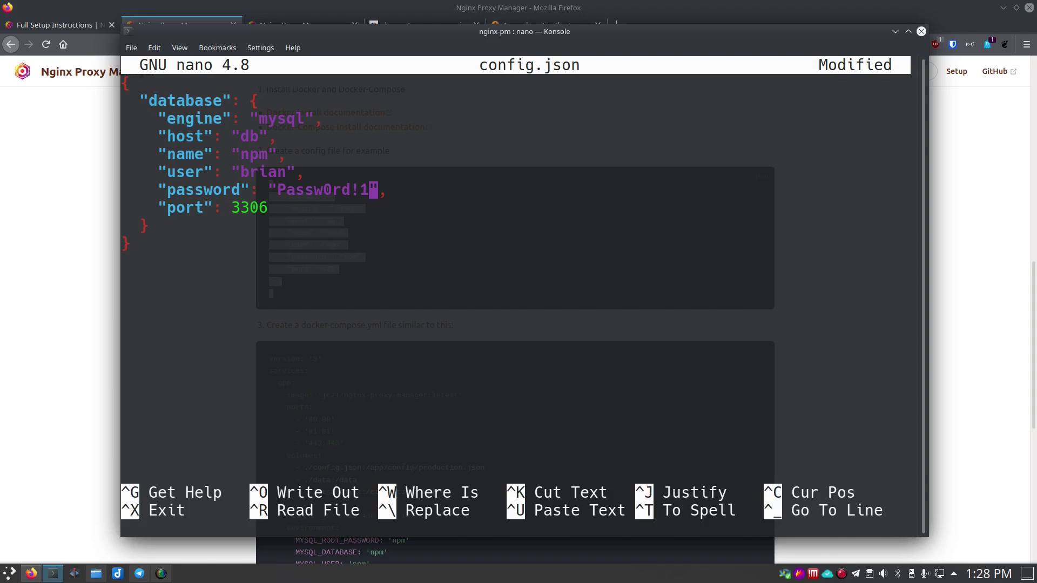
pyautogui.hotkey('ctrl', 'o')
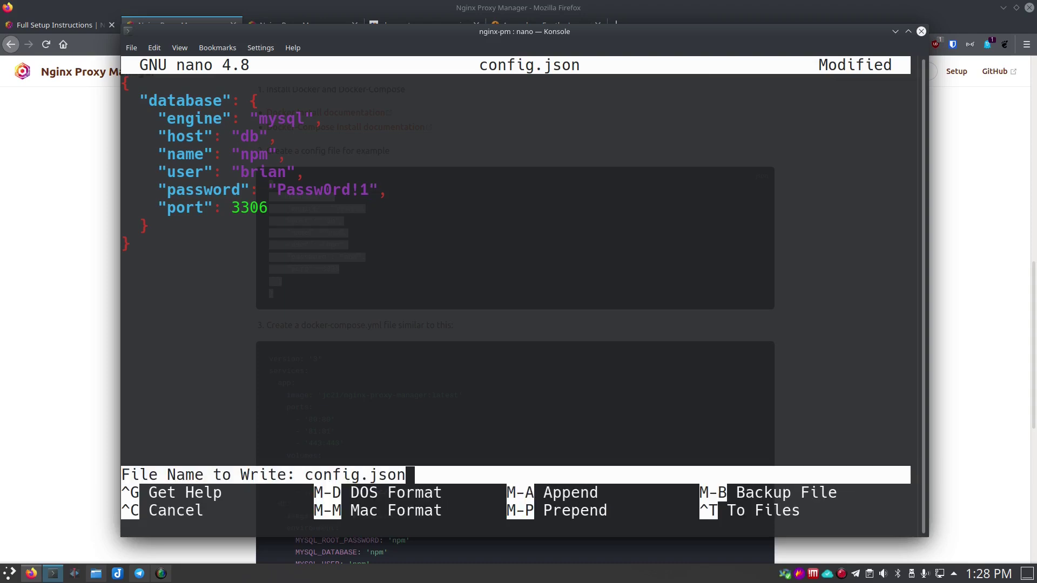
pyautogui.press('Return')
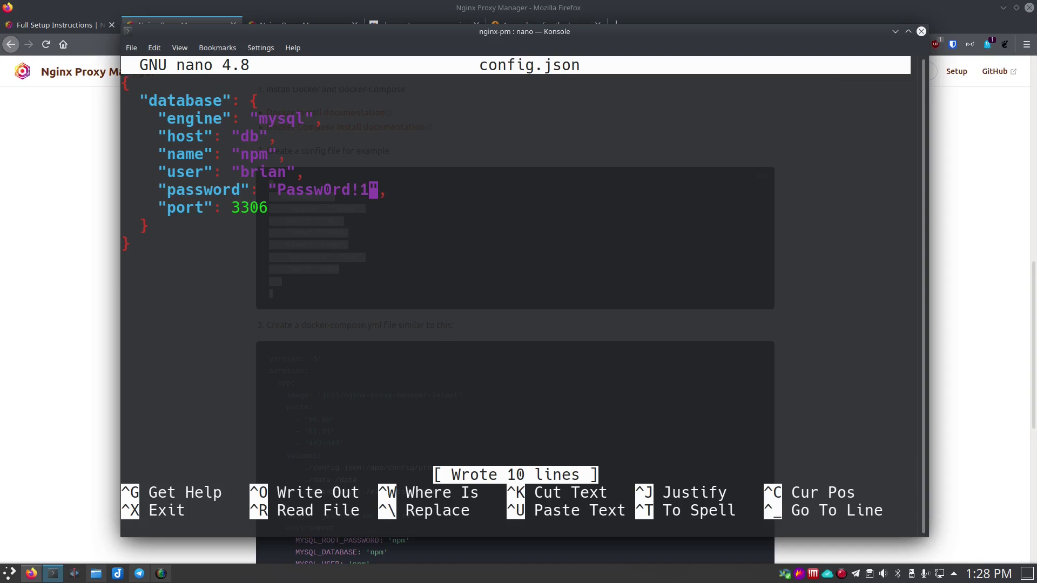
pyautogui.hotkey('ctrl', 'x')
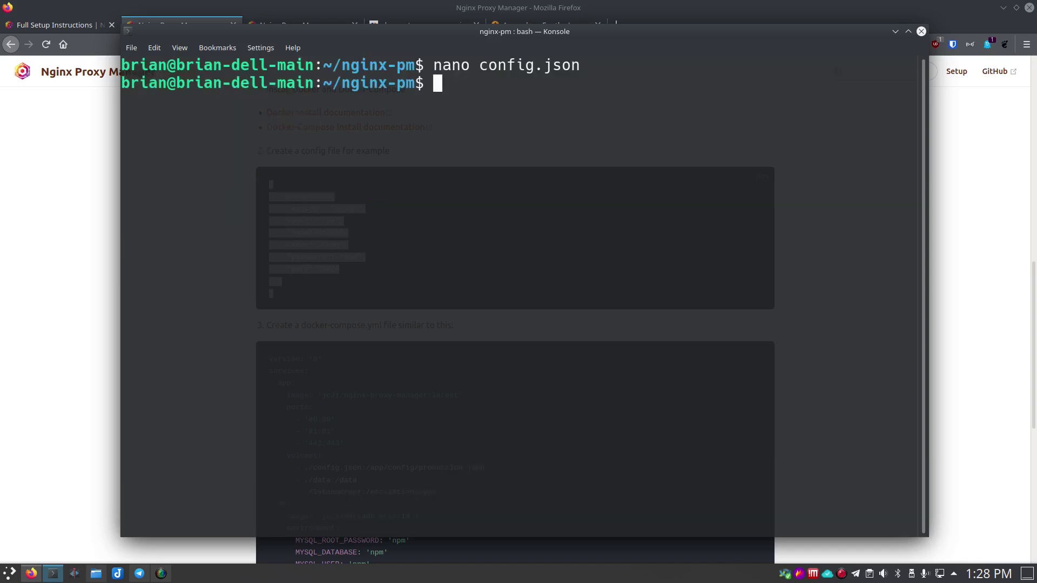
# List nginx-pm to confirm config.json, then open a new docker-compose.yml in nano
pyautogui.write('ls')
pyautogui.press('Return')
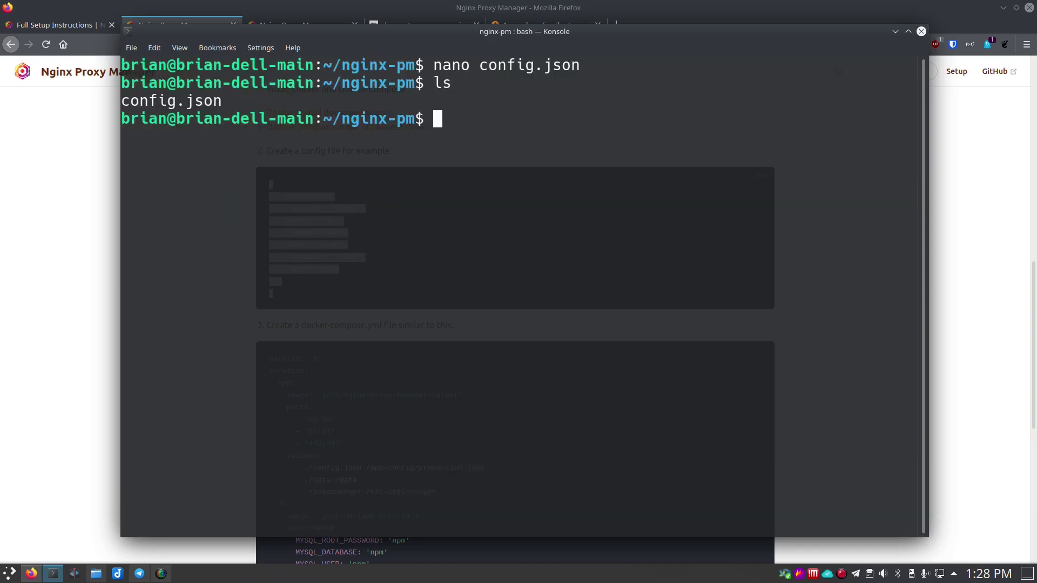
pyautogui.write('nano docker-compose.')
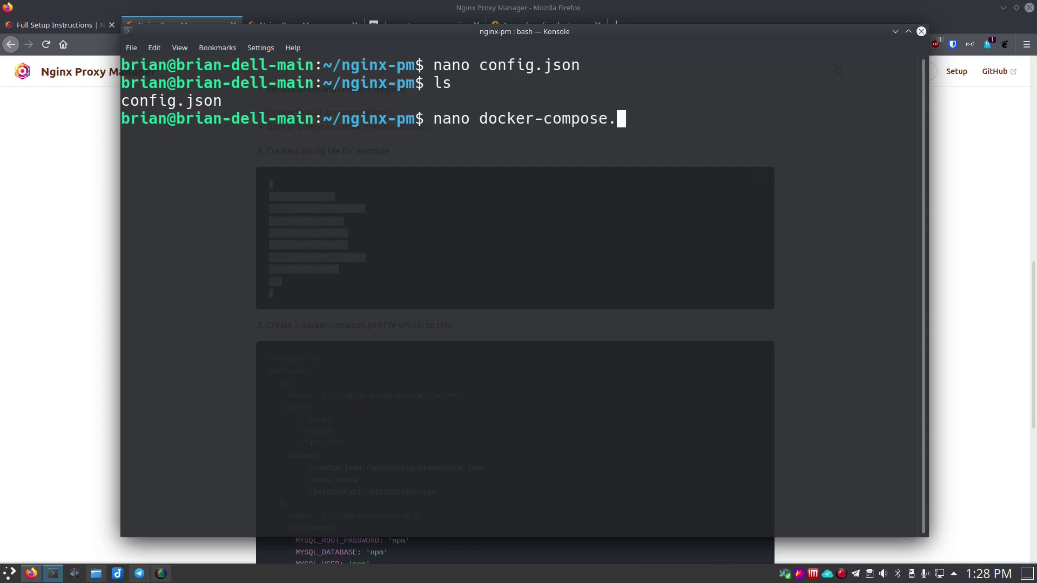
pyautogui.write('yml')
pyautogui.press('Return')
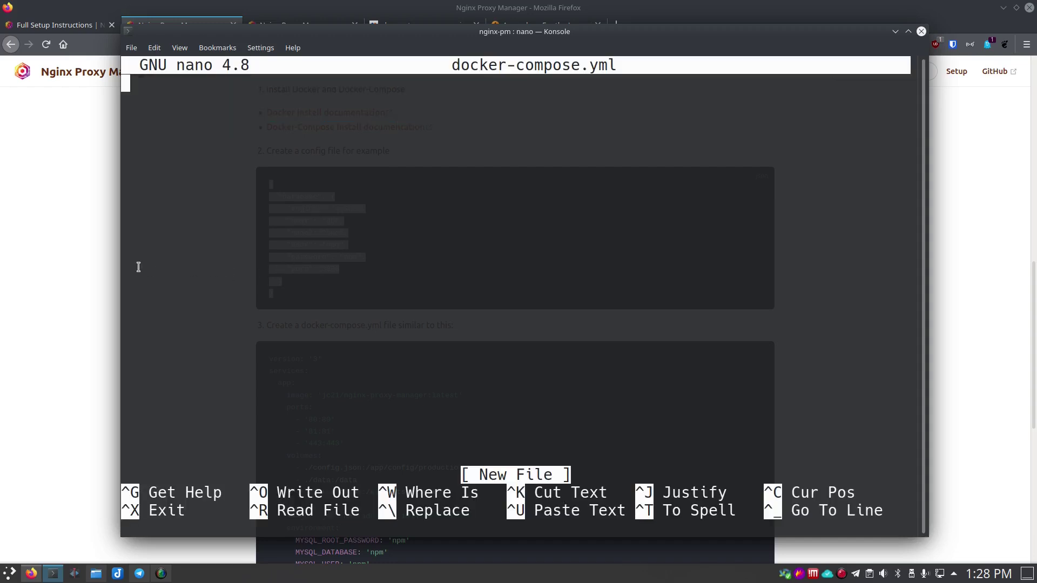
# Copy the setup guide's sample docker-compose.yml block and bring the editor back
pyautogui.click(106, 237)
pyautogui.scroll(-3, 167, 259)
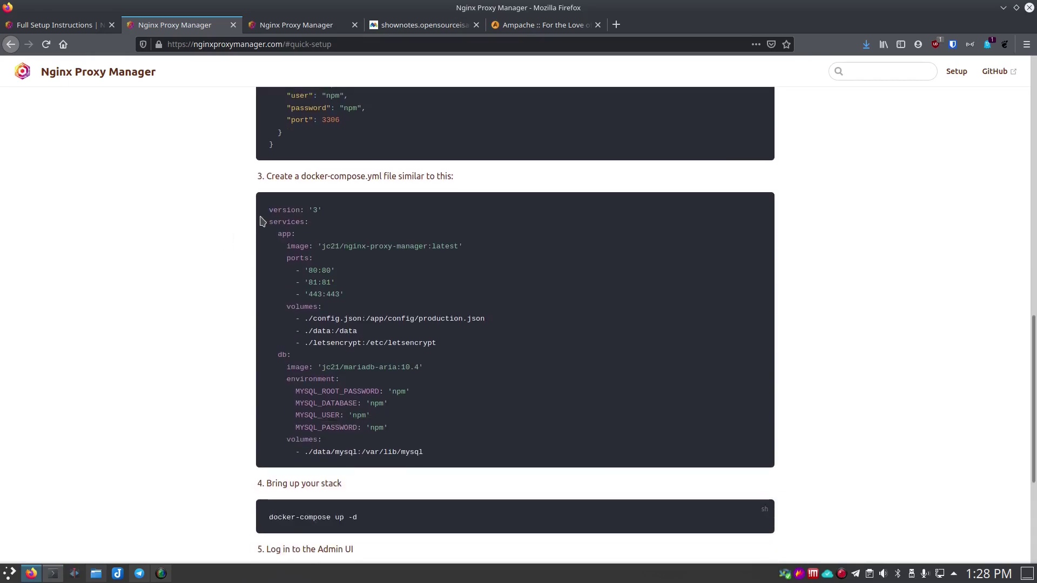
pyautogui.moveTo(264, 211); pyautogui.dragTo(432, 453)
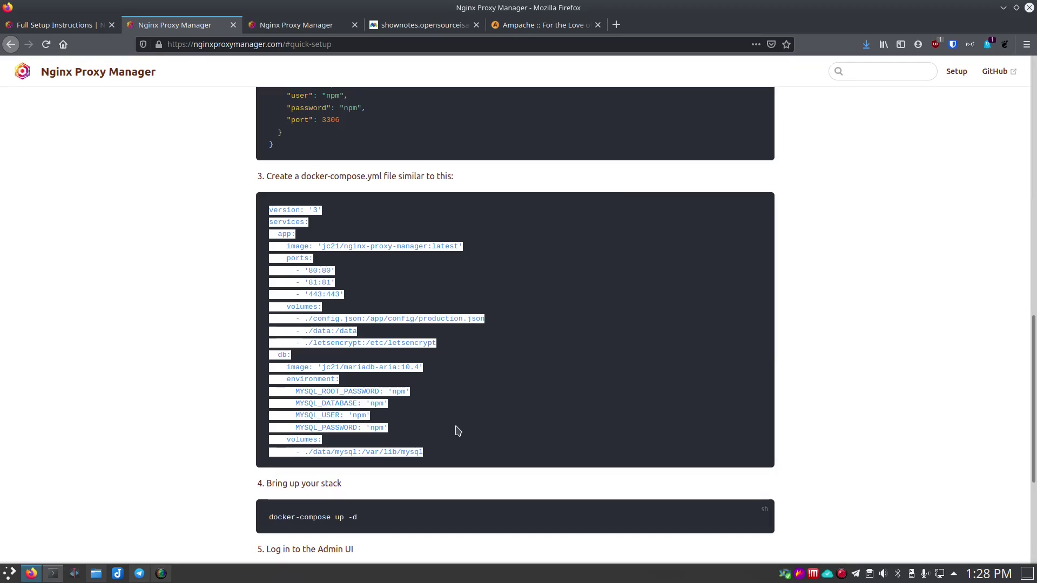
pyautogui.hotkey('ctrl', '+')
pyautogui.hotkey('ctrl', '+')
pyautogui.hotkey('ctrl', '+')
pyautogui.hotkey('ctrl', '+')
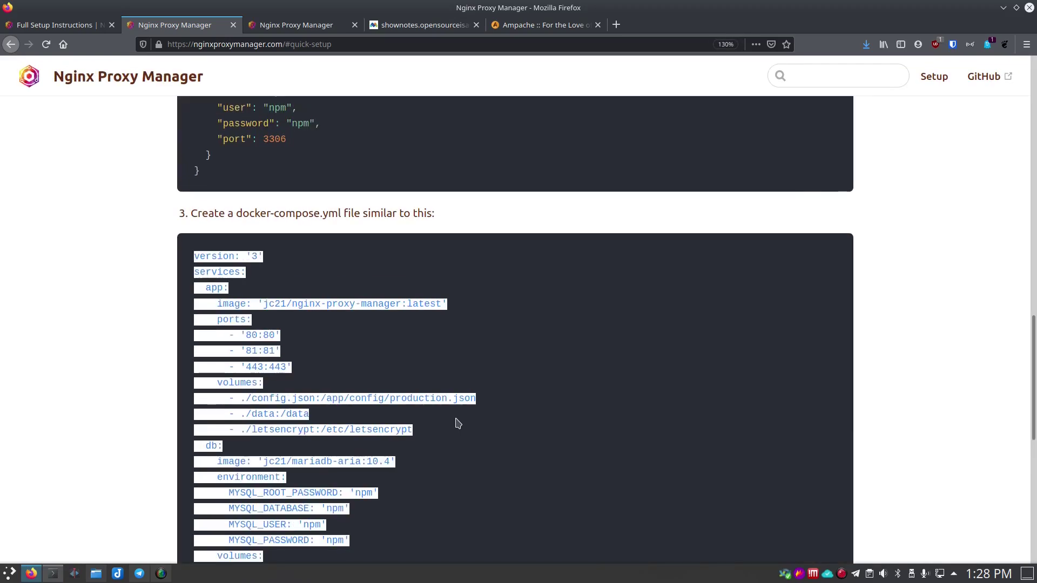
pyautogui.hotkey('ctrl', '+')
pyautogui.hotkey('ctrl', '+')
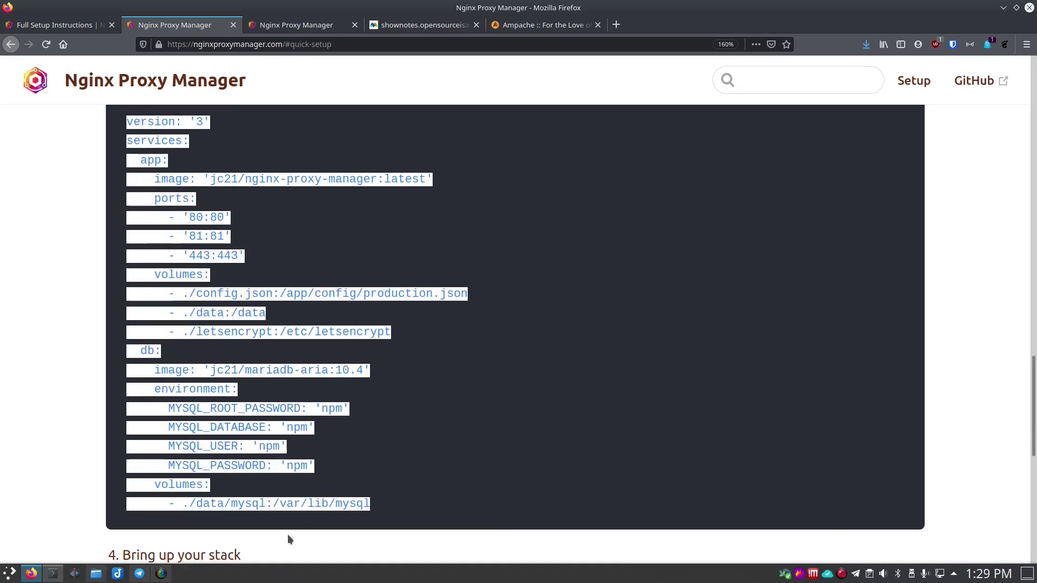
pyautogui.click(52, 574)
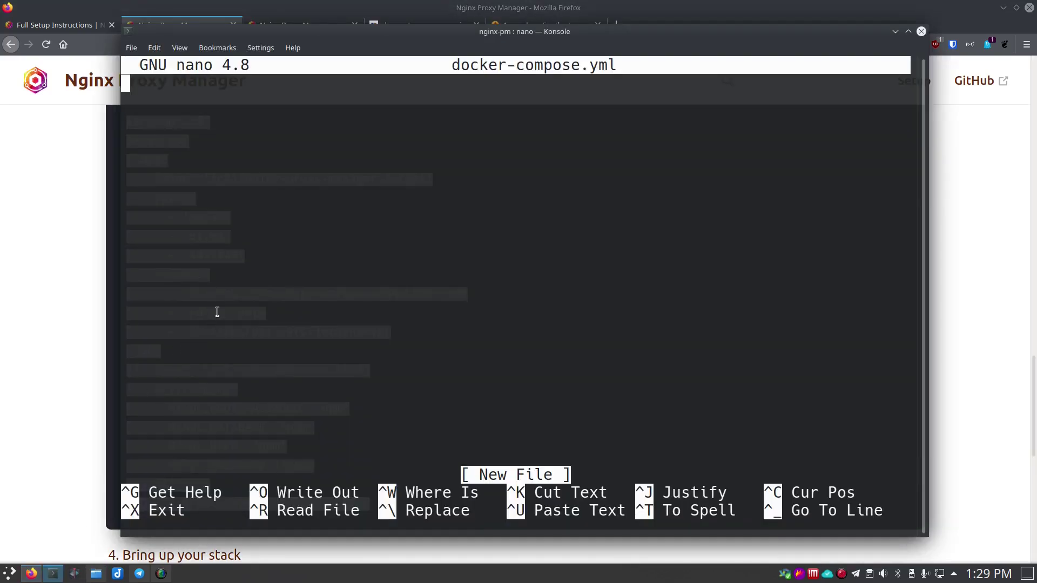
# Paste the sample configuration and review its 80:80, 81:81 and 443:443 port mappings
pyautogui.hotkey('ctrl', 'shift', 'v')
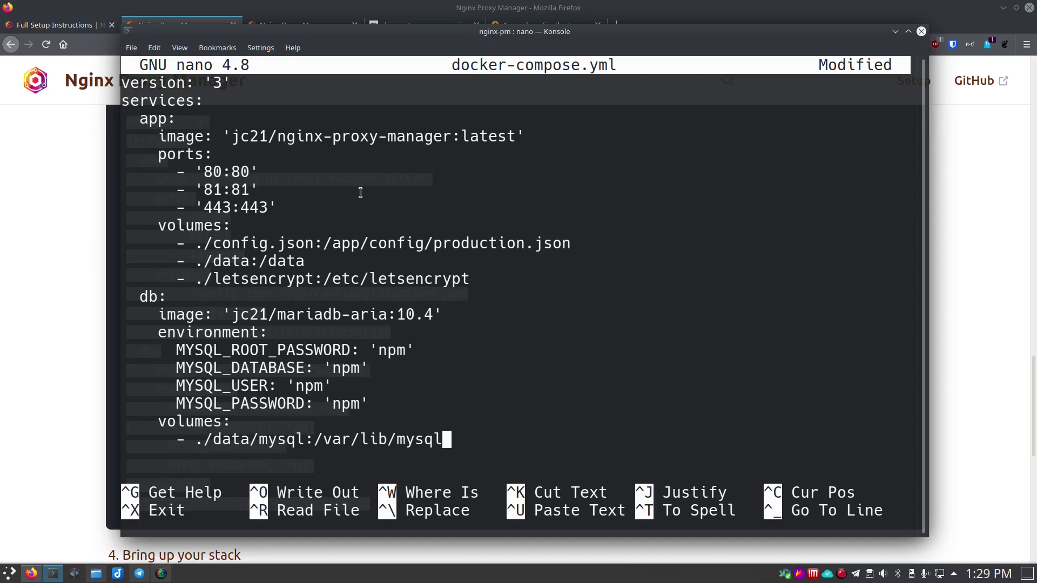
pyautogui.press('Return')
pyautogui.press('Up')
pyautogui.press('Up')
pyautogui.press('Up')
pyautogui.press('Up')
pyautogui.press('Up')
pyautogui.press('Up')
pyautogui.press('Up')
pyautogui.press('Up')
pyautogui.press('Up')
pyautogui.press('Up')
pyautogui.press('Up')
pyautogui.press('Up')
pyautogui.press('Up')
pyautogui.press('Up')
pyautogui.press('Up')
pyautogui.press('Up')
pyautogui.press('Up')
pyautogui.press('Up')
pyautogui.press('Down')
pyautogui.press('Down')
pyautogui.press('Left')
pyautogui.press('Down')
pyautogui.press('Down')
pyautogui.press('Left')
pyautogui.press('Left')
pyautogui.press('Left')
pyautogui.press('Left')
pyautogui.press('Up')
pyautogui.press('Up')
pyautogui.press('Left')
pyautogui.press('Down')
pyautogui.press('Down')
pyautogui.press('Up')
pyautogui.press('Up')
pyautogui.press('Down')
pyautogui.press('Down')
pyautogui.press('Right')
pyautogui.press('Right')
pyautogui.press('Right')
pyautogui.press('Right')
pyautogui.press('Up')
pyautogui.press('Up')
pyautogui.press('Up')
pyautogui.press('Left')
pyautogui.press('Down')
pyautogui.press('Down')
pyautogui.press('Down')
pyautogui.press('Down')
pyautogui.press('Down')
pyautogui.press('Down')
pyautogui.press('Down')
pyautogui.press('Down')
pyautogui.press('Down')
pyautogui.press('Down')
pyautogui.press('Down')
pyautogui.press('Right')
pyautogui.press('Right')
pyautogui.press('Right')
pyautogui.press('Right')
pyautogui.press('Right')
pyautogui.press('Right')
pyautogui.press('Right')
pyautogui.press('Right')
pyautogui.press('Right')
pyautogui.press('Right')
pyautogui.press('Right')
pyautogui.press('Right')
pyautogui.press('Right')
pyautogui.press('Right')
pyautogui.press('Right')
pyautogui.press('Right')
pyautogui.press('Right')
pyautogui.press('Right')
pyautogui.press('Right')
pyautogui.press('Right')
pyautogui.press('Right')
pyautogui.press('Right')
# Set a custom MYSQL_ROOT_PASSWORD and replace MYSQL_USER with your own database username
pyautogui.press('BackSpace')
pyautogui.press('BackSpace')
pyautogui.press('BackSpace')
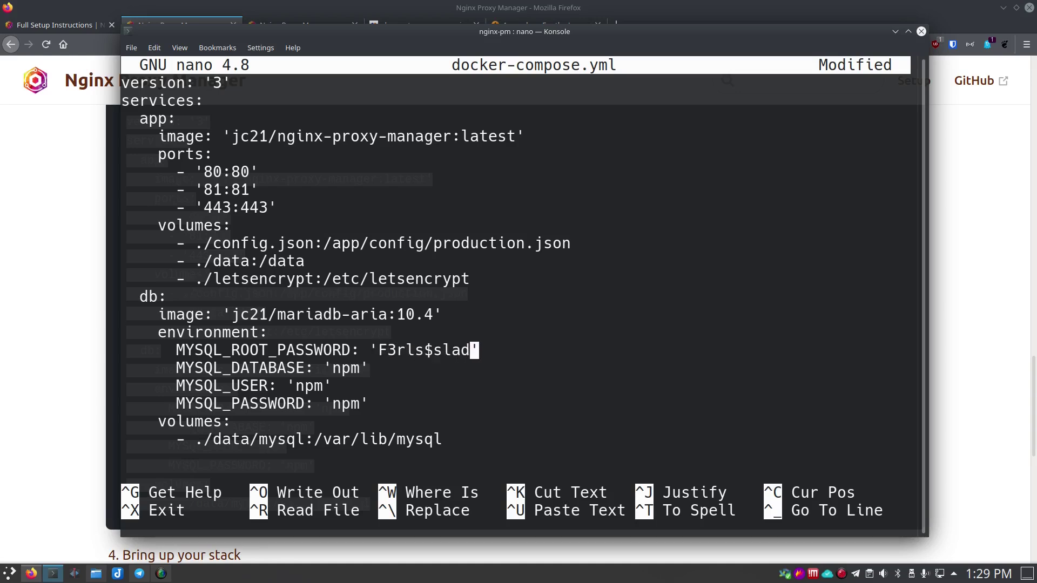
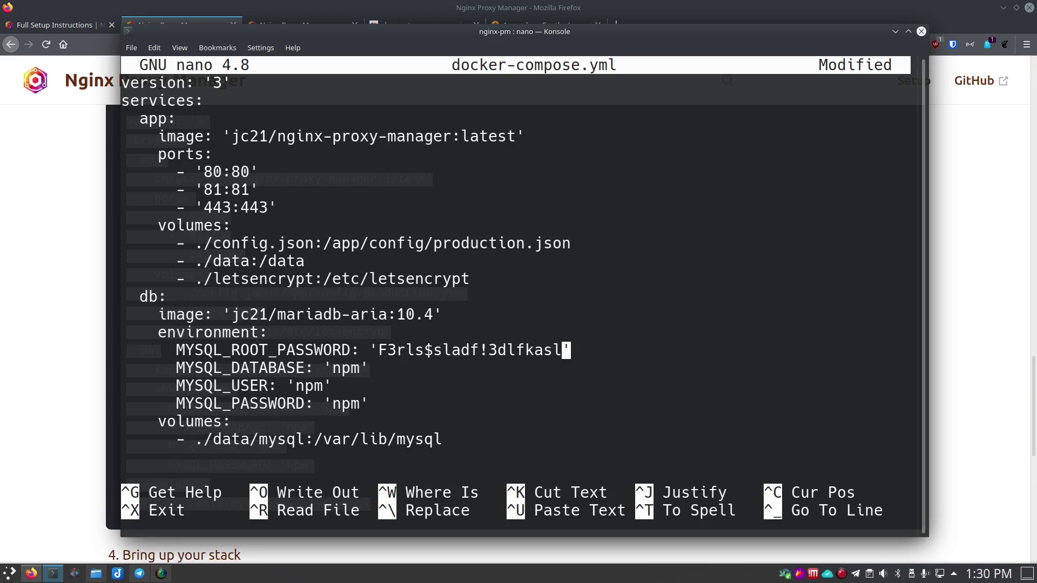
pyautogui.press('Down')
pyautogui.press('Left')
pyautogui.press('Down')
pyautogui.press('Up')
pyautogui.press('Down')
pyautogui.press('BackSpace')
pyautogui.press('BackSpace')
pyautogui.press('BackSpace')
# Replace the MYSQL_PASSWORD value, save docker-compose.yml, and exit nano
pyautogui.press('Down')
pyautogui.press('Right')
pyautogui.press('Right')
pyautogui.press('BackSpace')
pyautogui.press('BackSpace')
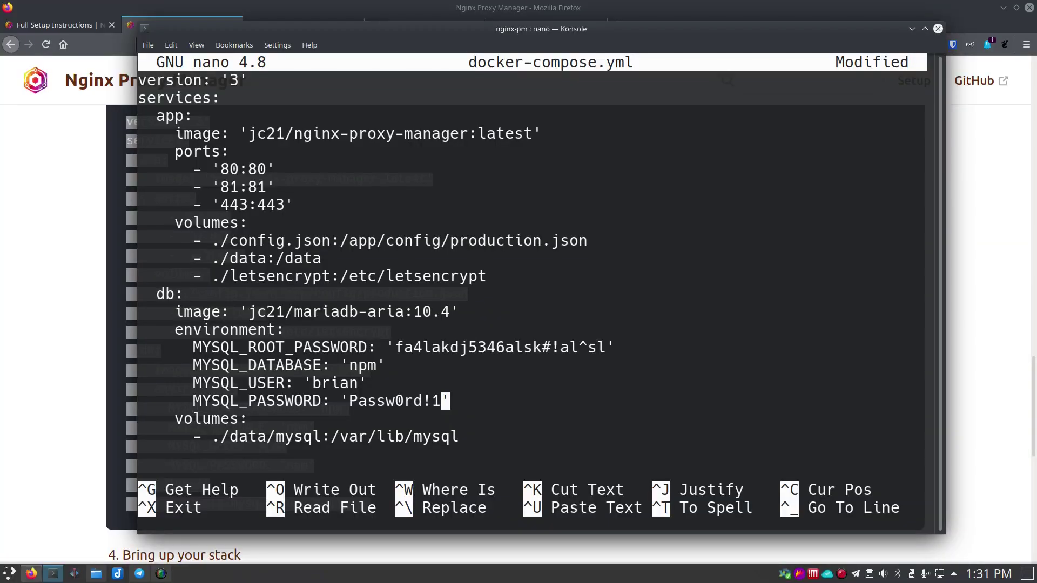
pyautogui.press('Left')
pyautogui.press('Left')
pyautogui.press('Left')
pyautogui.press('Left')
pyautogui.press('Left')
pyautogui.press('Left')
pyautogui.press('Left')
pyautogui.press('Left')
pyautogui.press('Left')
pyautogui.press('Left')
pyautogui.press('Right')
pyautogui.press('Right')
pyautogui.press('Right')
pyautogui.press('Right')
pyautogui.press('Right')
pyautogui.press('Right')
pyautogui.press('Right')
pyautogui.press('Right')
pyautogui.press('Right')
pyautogui.press('Right')
pyautogui.hotkey('ctrl', 'o')
pyautogui.press('Return')
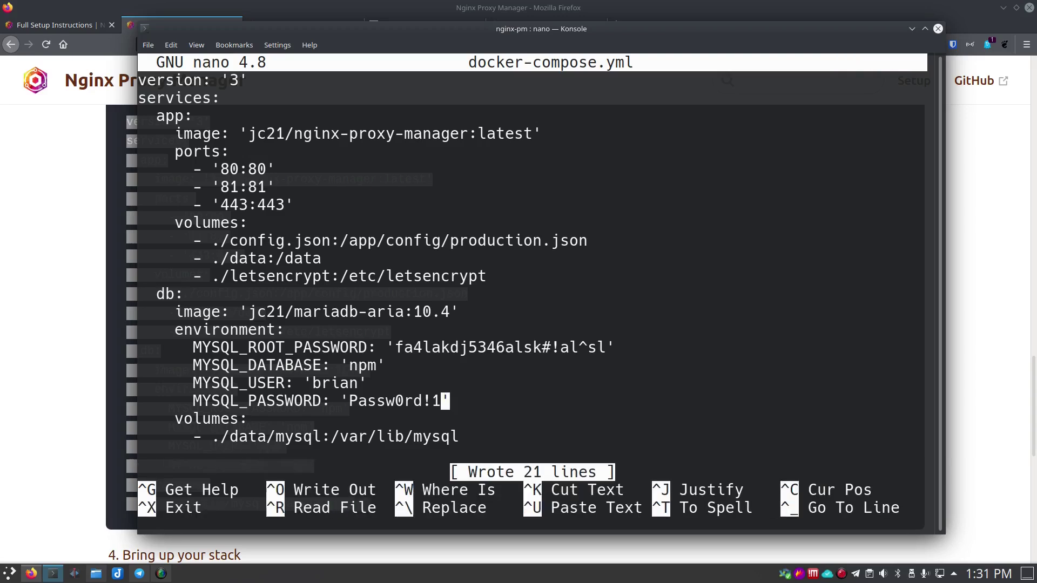
pyautogui.hotkey('ctrl', 'x')
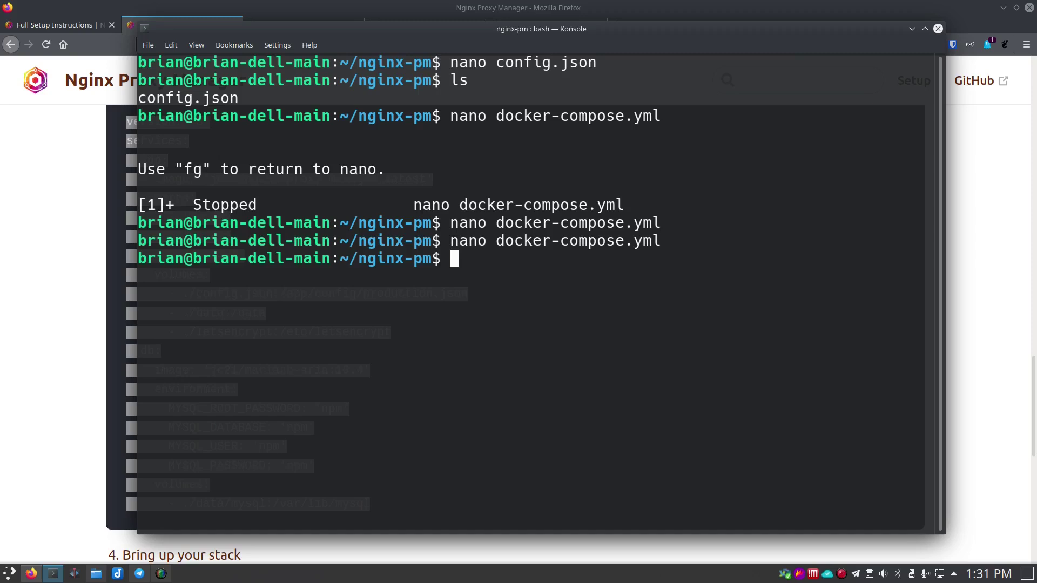
# Clear the terminal, print config.json, and select its database password
pyautogui.write('clear')
pyautogui.press('Return')
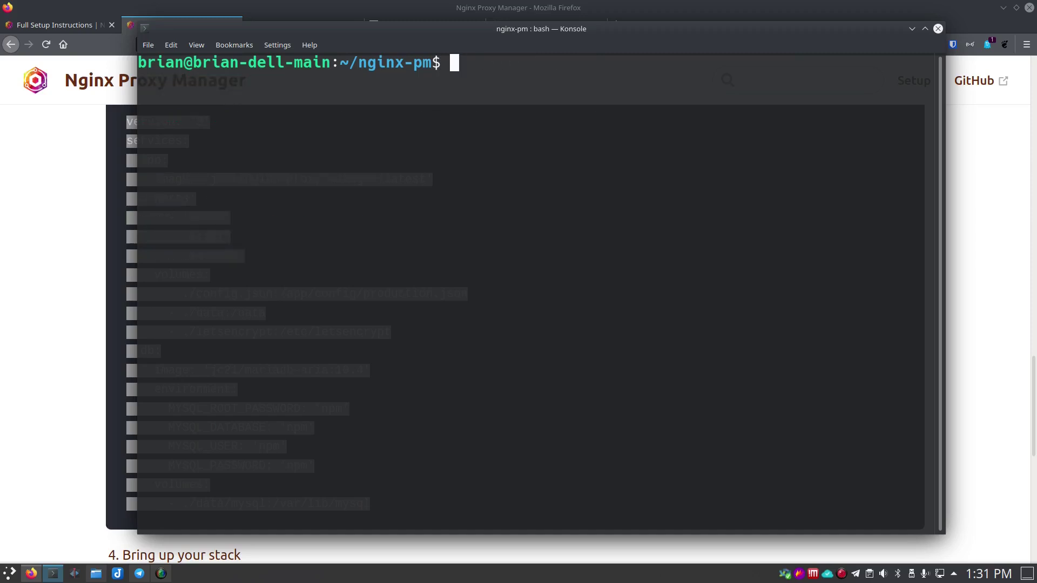
pyautogui.write('cat config.json')
pyautogui.press('Return')
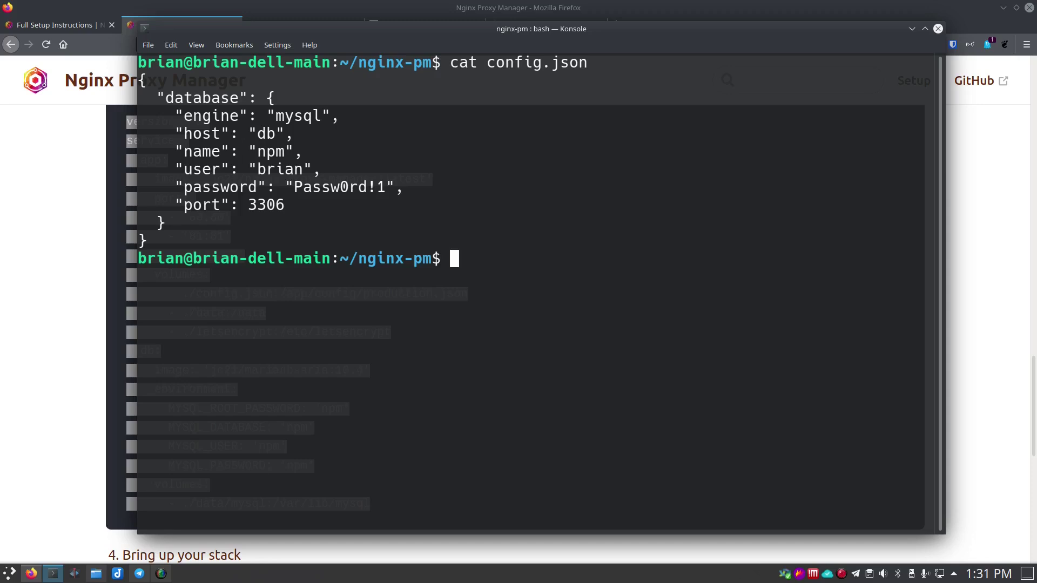
pyautogui.moveTo(295, 187); pyautogui.dragTo(385, 187)
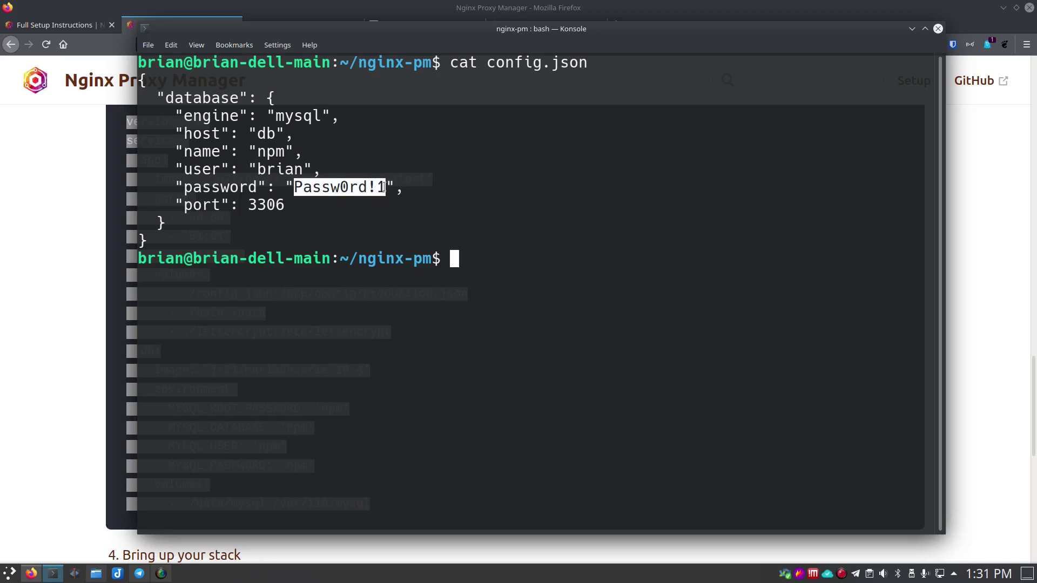
# In docker-compose.yml, replace the MYSQL_PASSWORD value with the password from config.json
pyautogui.write('nano docker')
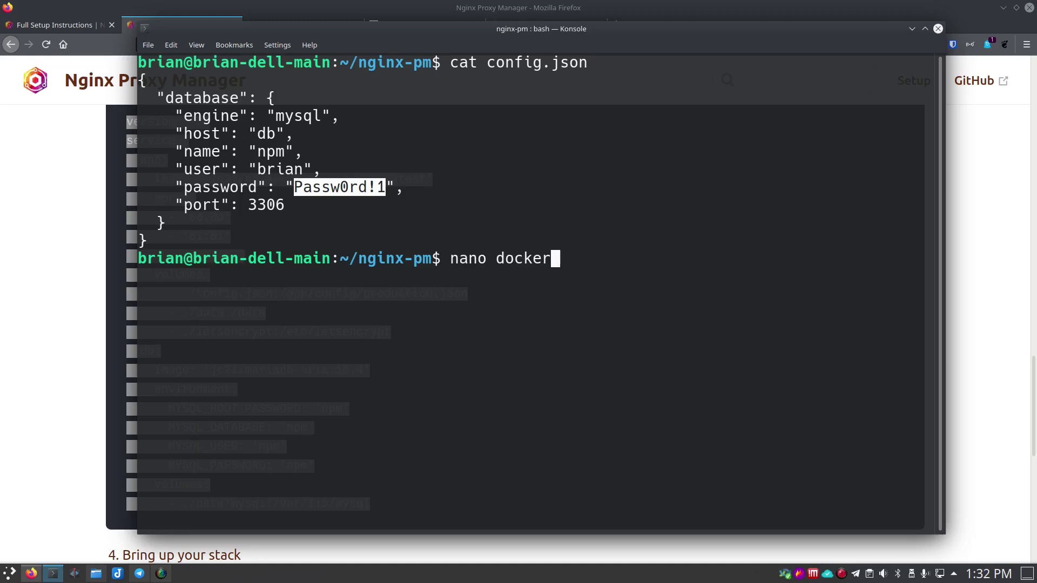
pyautogui.write('-c')
pyautogui.press('Tab')
pyautogui.press('Return')
pyautogui.press('Down')
pyautogui.press('Down')
pyautogui.press('Down')
pyautogui.press('Down')
pyautogui.press('Down')
pyautogui.press('Down')
pyautogui.press('Down')
pyautogui.press('Down')
pyautogui.press('Down')
pyautogui.press('Down')
pyautogui.press('Down')
pyautogui.press('Down')
pyautogui.press('Down')
pyautogui.press('Down')
pyautogui.press('Down')
pyautogui.press('Down')
pyautogui.press('Down')
pyautogui.press('Down')
pyautogui.press('Down')
pyautogui.press('Up')
pyautogui.press('End')
pyautogui.press('Left')
pyautogui.press('BackSpace')
pyautogui.press('BackSpace')
pyautogui.press('BackSpace')
pyautogui.press('BackSpace')
pyautogui.press('BackSpace')
pyautogui.press('BackSpace')
pyautogui.press('BackSpace')
pyautogui.press('BackSpace')
pyautogui.press('BackSpace')
pyautogui.press('BackSpace')
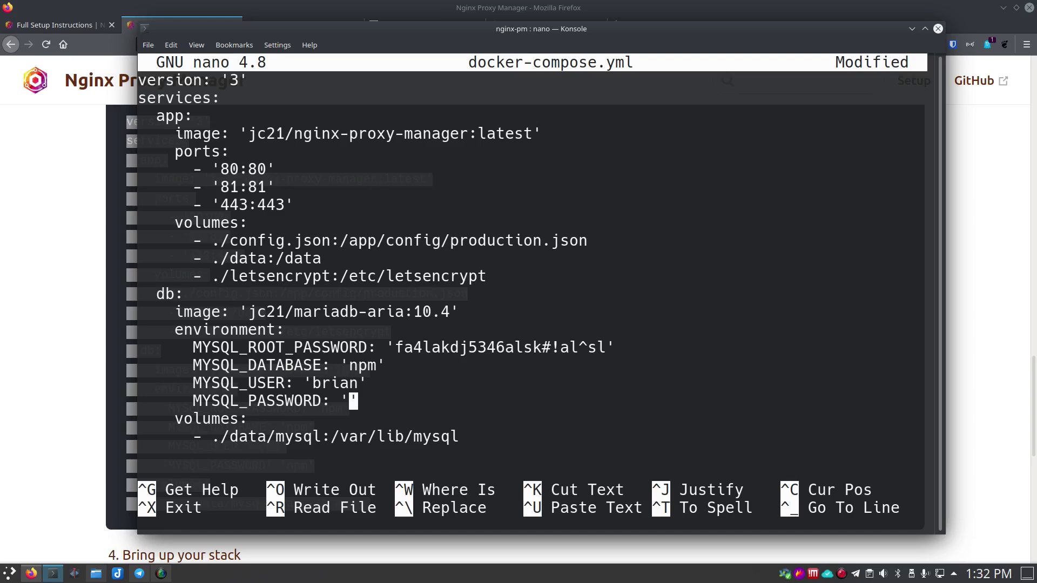
pyautogui.press('Down')
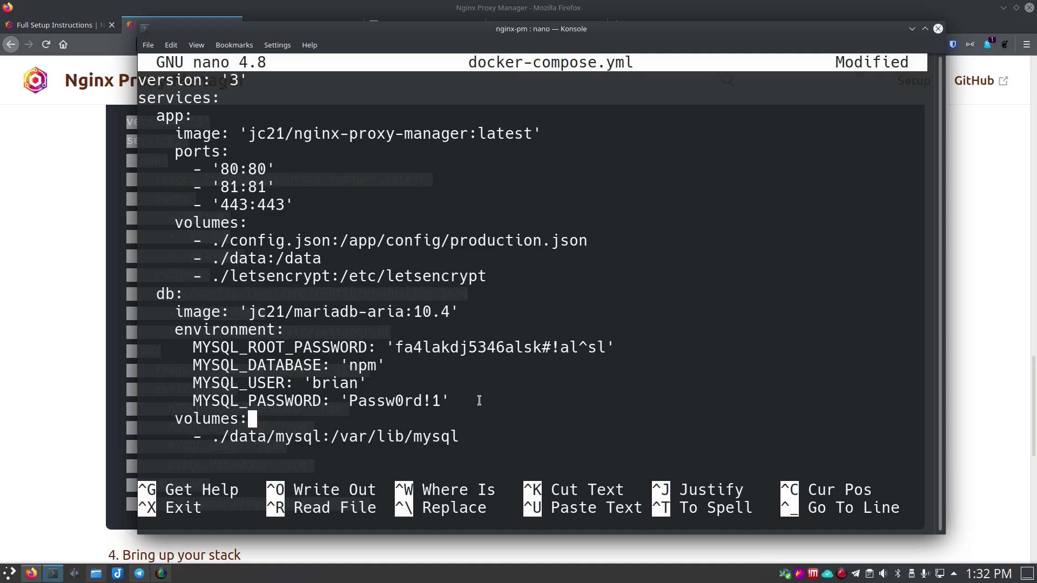
pyautogui.press('Down')
pyautogui.press('Down')
# Save docker-compose.yml, exit nano, and clear the terminal
pyautogui.hotkey('ctrl', 'o')
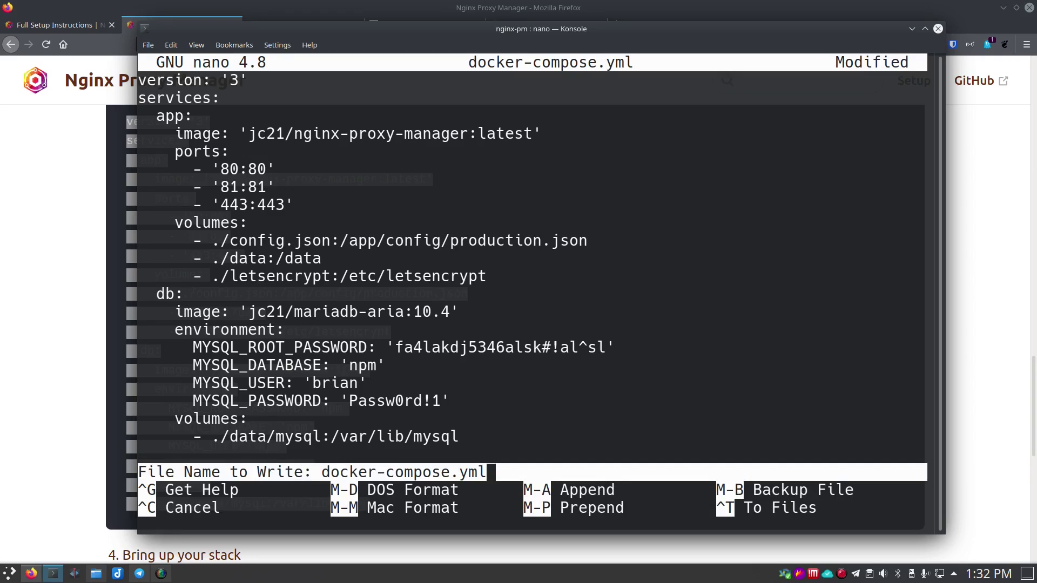
pyautogui.press('Return')
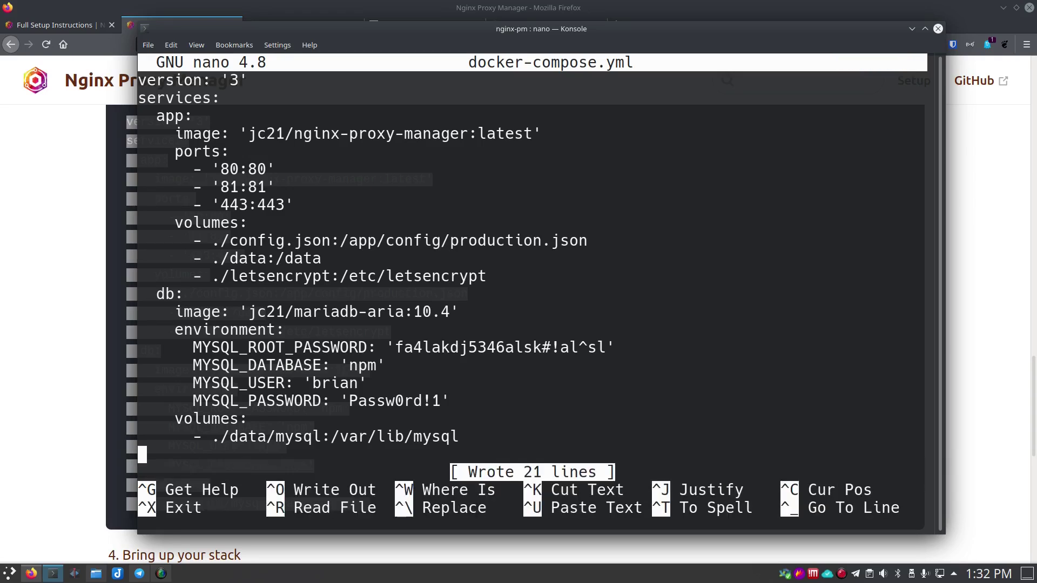
pyautogui.hotkey('ctrl', 'x')
pyautogui.write('clear')
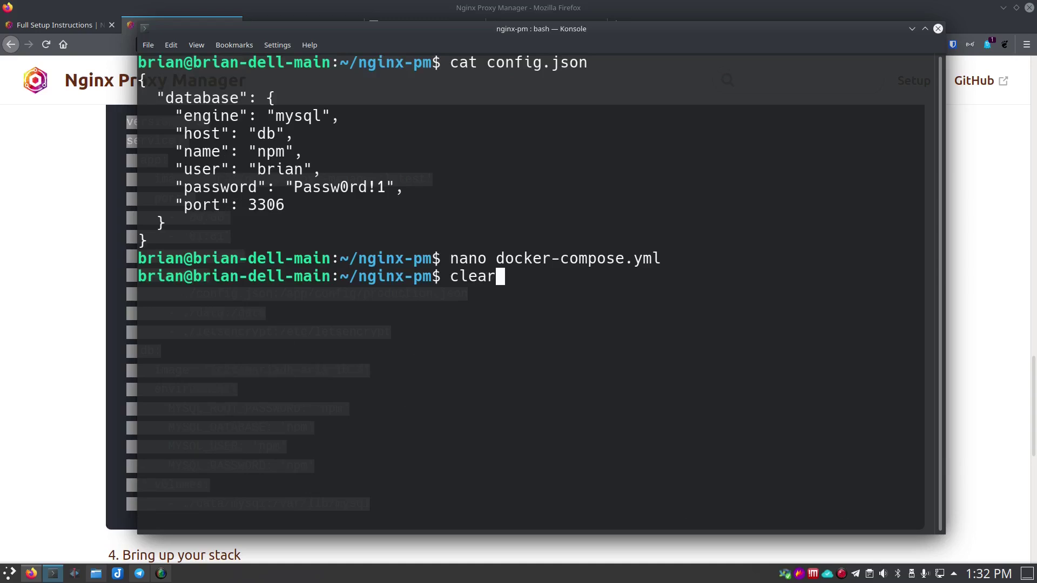
pyautogui.press('Return')
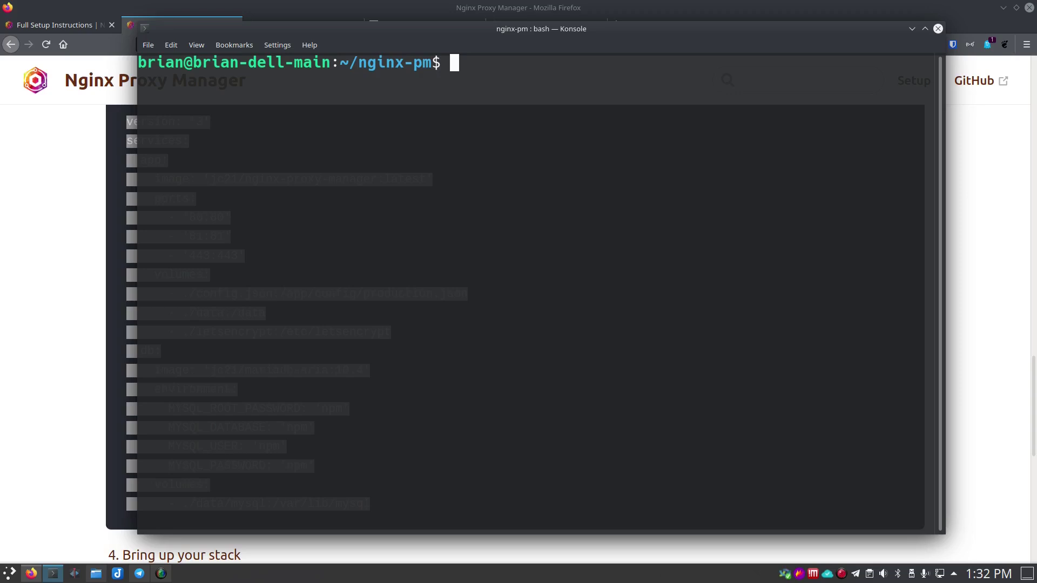
# Run docker-compose up -d to pull and start the app and database containers
pyautogui.write('dockeer-compose.')
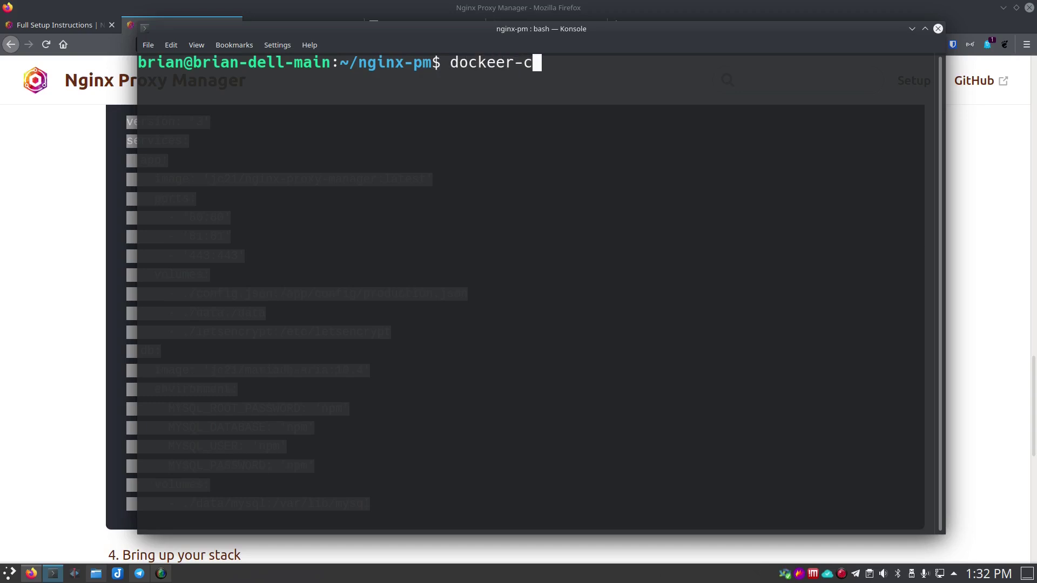
pyautogui.press('BackSpace')
pyautogui.write('up -d')
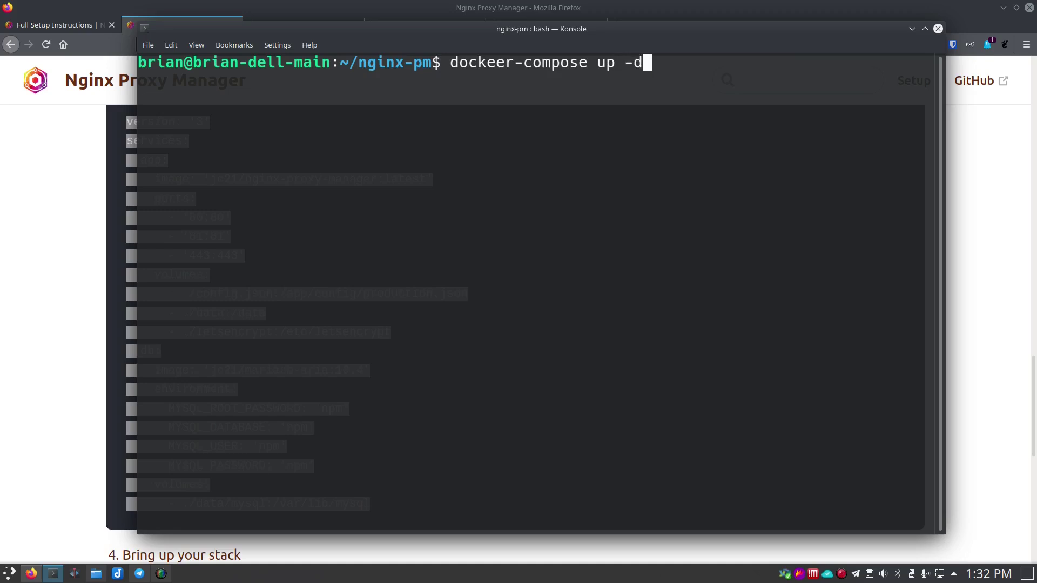
pyautogui.hotkey('ctrl', 'Left')
pyautogui.hotkey('ctrl', 'Left')
pyautogui.hotkey('ctrl', 'Left')
pyautogui.press('Left')
pyautogui.press('Left')
pyautogui.press('BackSpace')
pyautogui.press('Right')
pyautogui.press('Right')
pyautogui.press('Right')
pyautogui.press('Right')
pyautogui.press('Right')
pyautogui.press('Right')
pyautogui.press('Right')
pyautogui.press('Right')
pyautogui.press('Right')
pyautogui.press('Right')
pyautogui.press('Right')
pyautogui.press('Right')
pyautogui.press('Right')
pyautogui.press('Right')
pyautogui.press('Right')
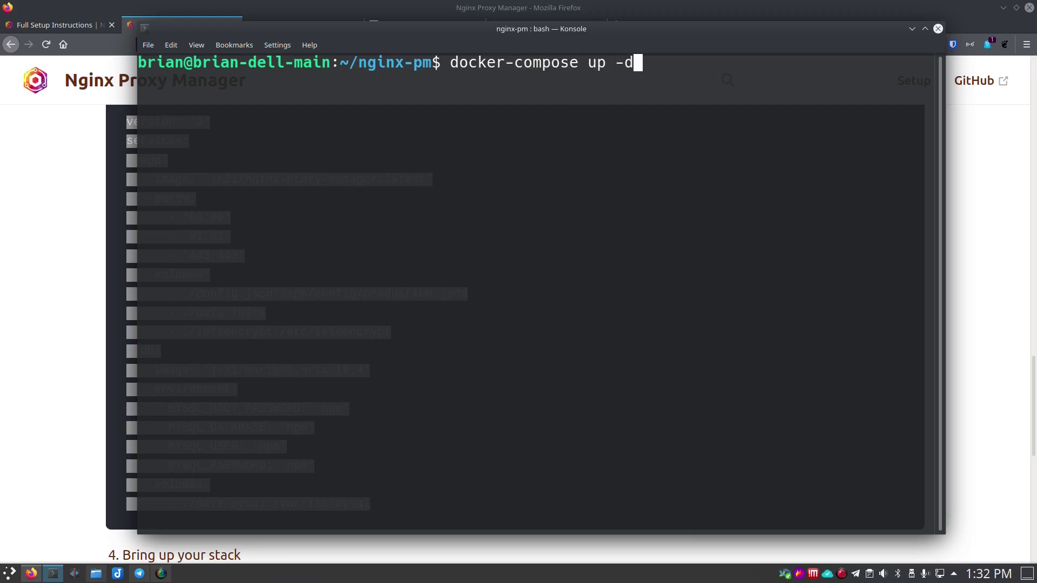
pyautogui.press('Return')
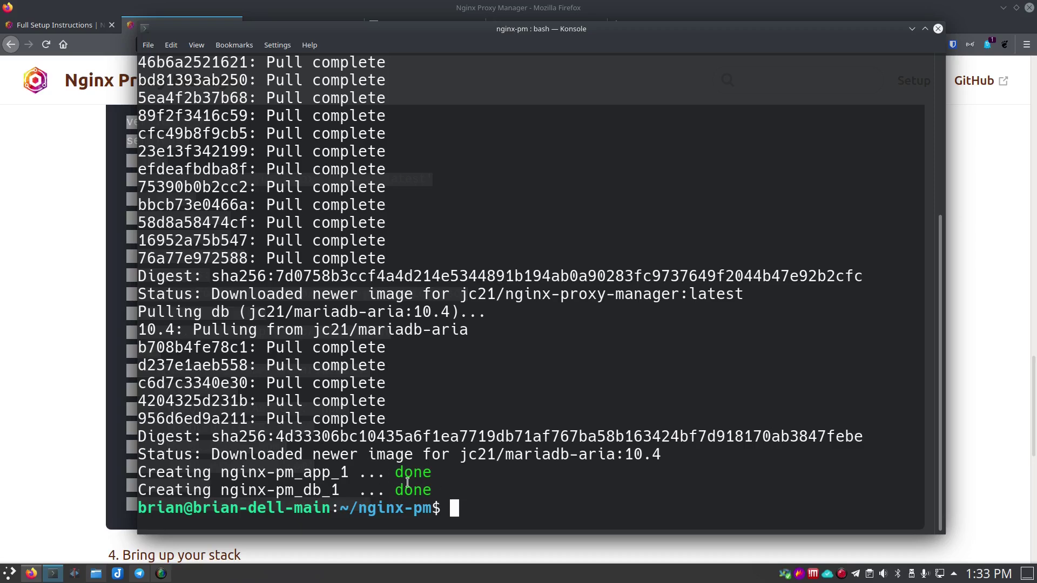
# Run docker ps at a smaller font to confirm both containers are up and healthy, then clear
pyautogui.write('docker ps')
pyautogui.press('Return')
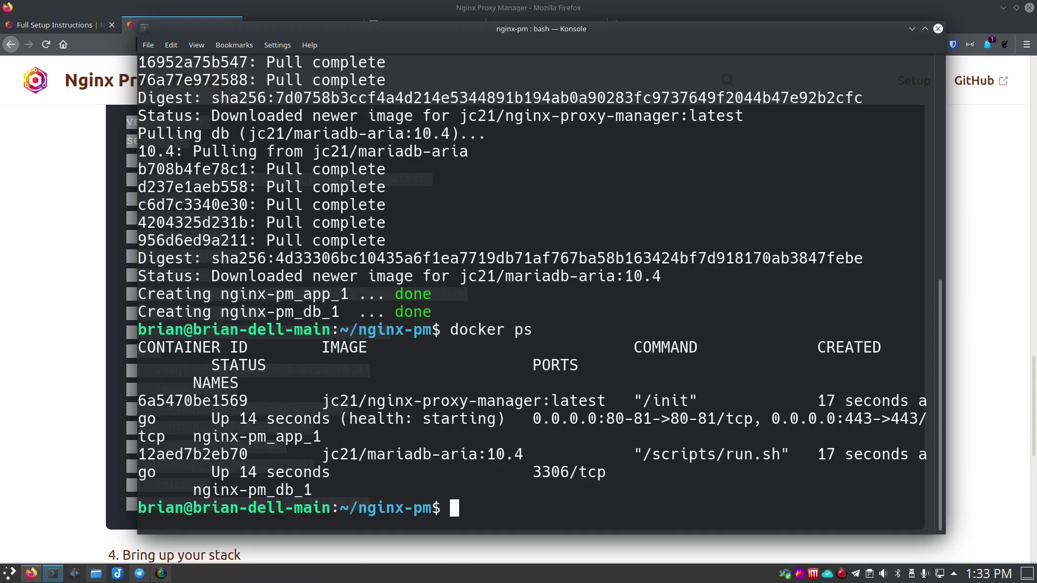
pyautogui.write('0')
pyautogui.press('BackSpace')
pyautogui.hotkey('ctrl', '-')
pyautogui.hotkey('ctrl', '-')
pyautogui.hotkey('ctrl', '-')
pyautogui.hotkey('ctrl', '-')
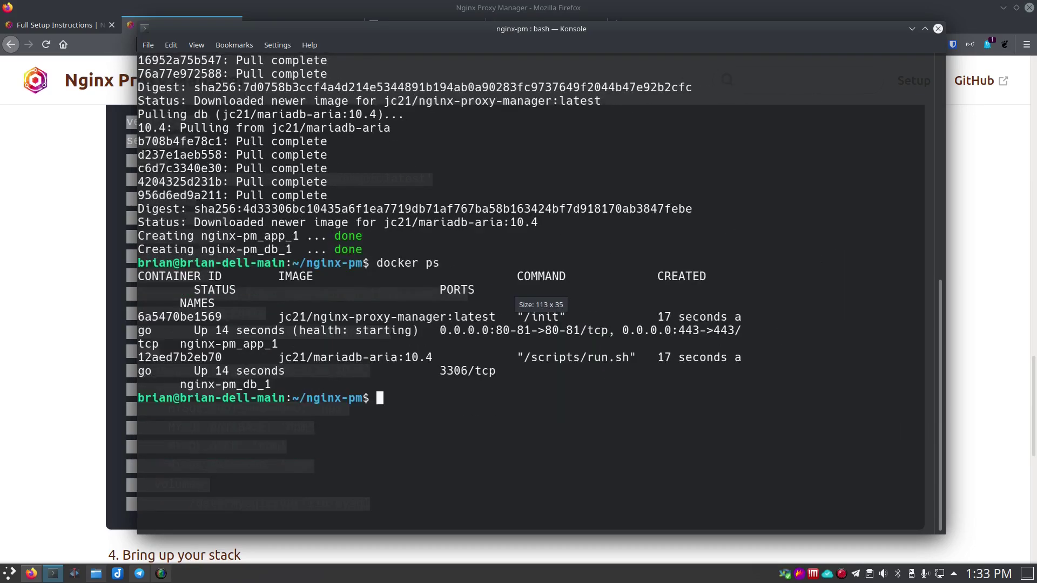
pyautogui.write('docker ps')
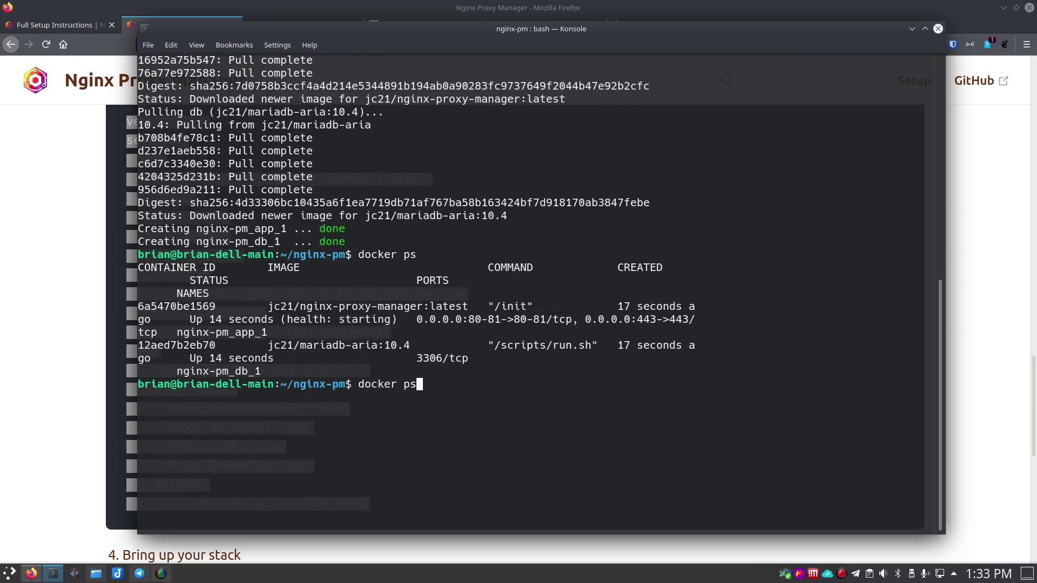
pyautogui.press('Return')
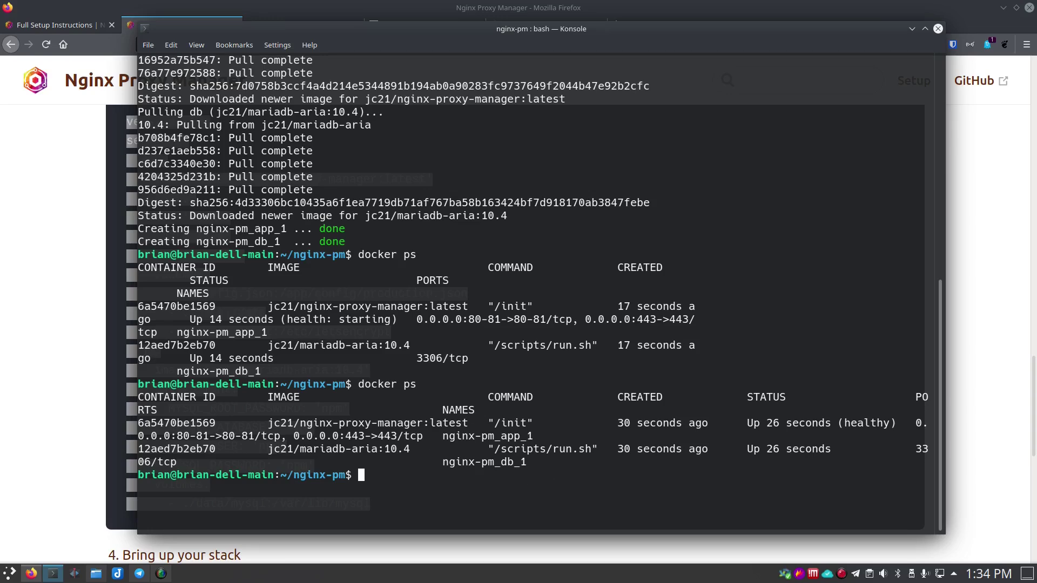
pyautogui.hotkey('ctrl', '+')
pyautogui.hotkey('ctrl', '+')
pyautogui.hotkey('ctrl', '+')
pyautogui.hotkey('ctrl', '+')
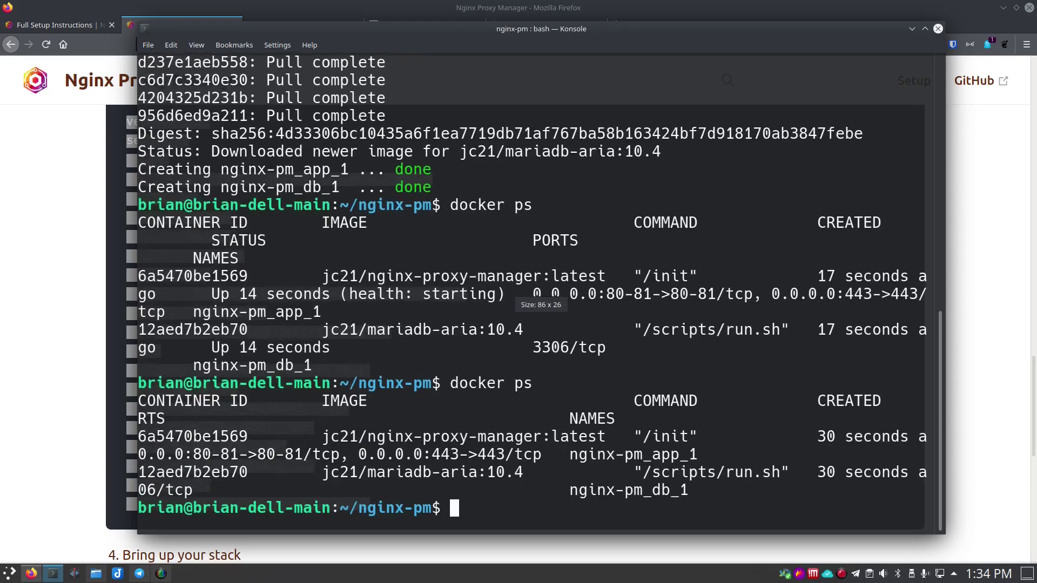
pyautogui.write('clear')
pyautogui.press('Return')
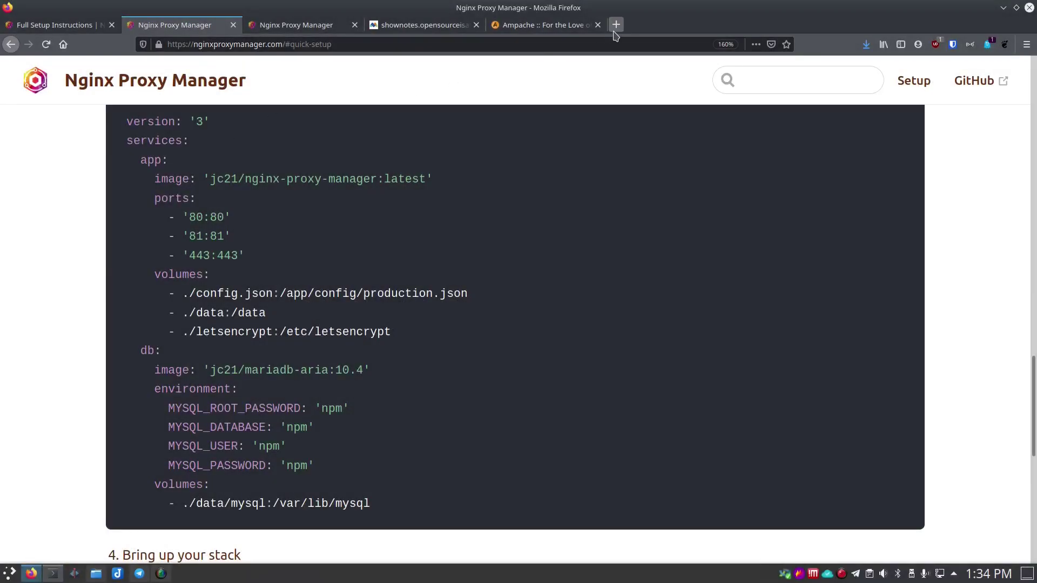
# Load localhost:81 in the Ampache browser tab
pyautogui.click(567, 26)
pyautogui.click(549, 44)
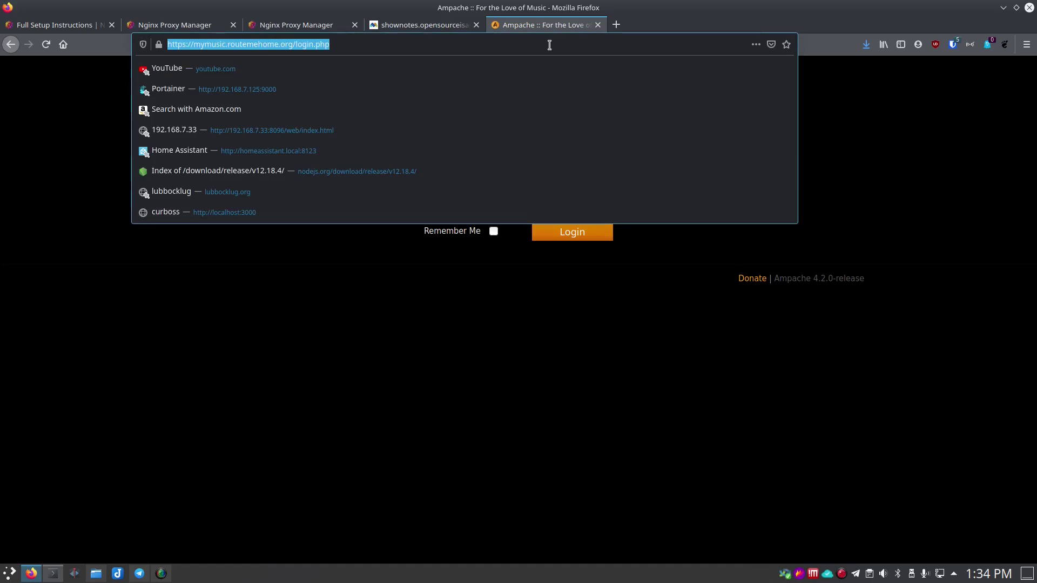
pyautogui.write('localhost')
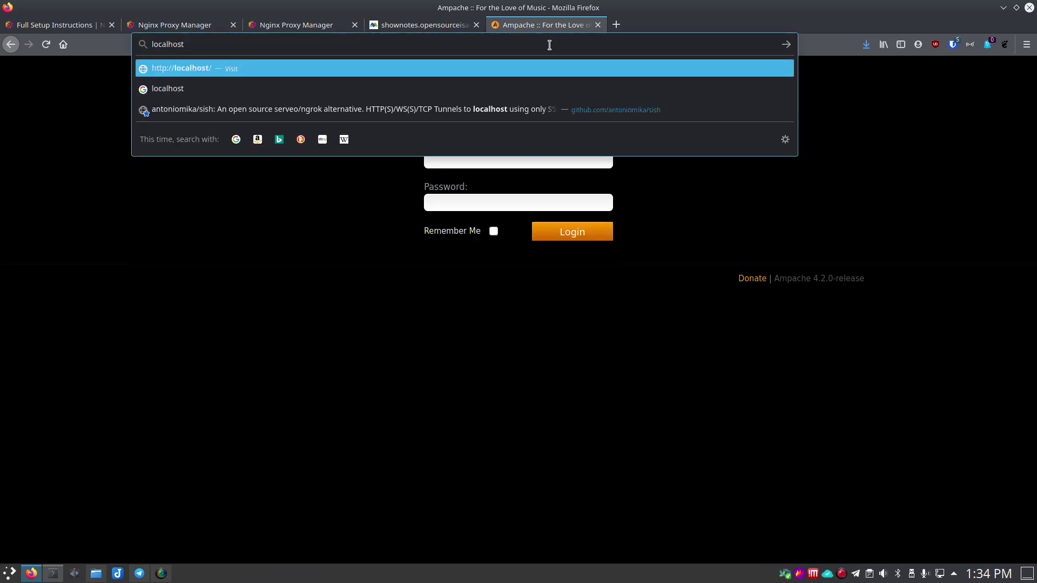
pyautogui.write(':81')
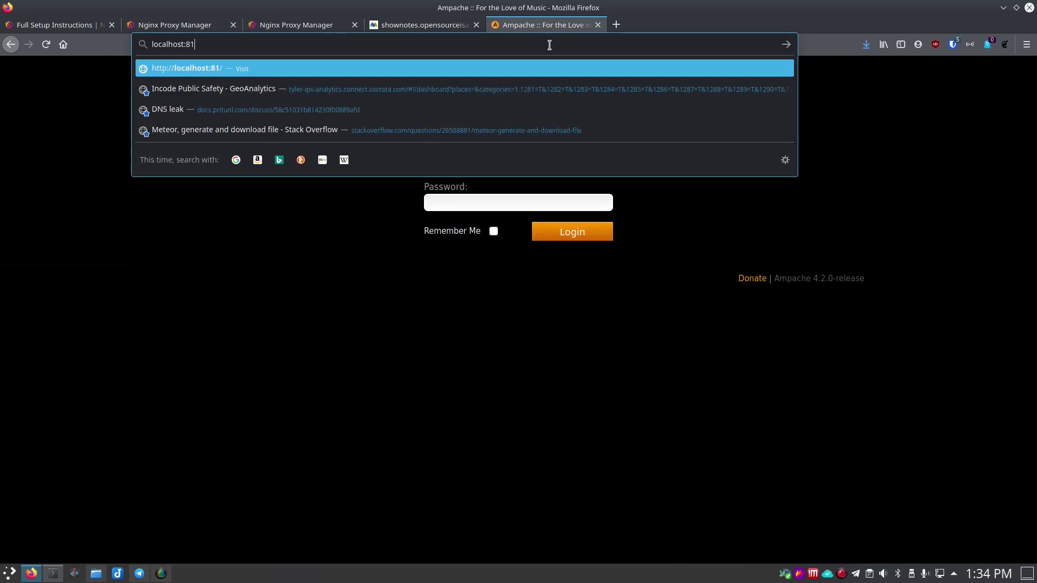
pyautogui.press('Return')
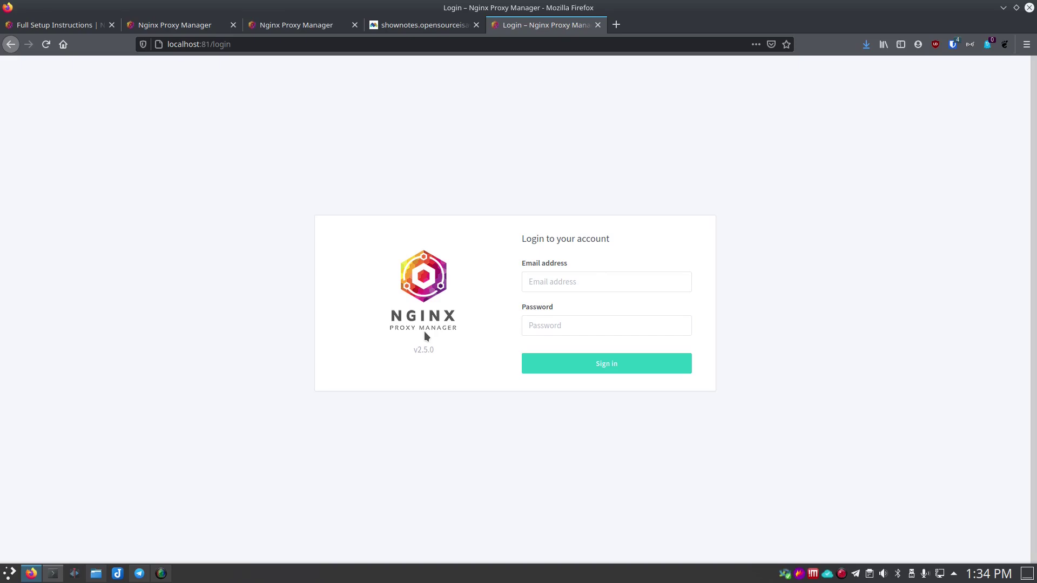
# Sign in with the default administrator e-mail and password
pyautogui.click(595, 288)
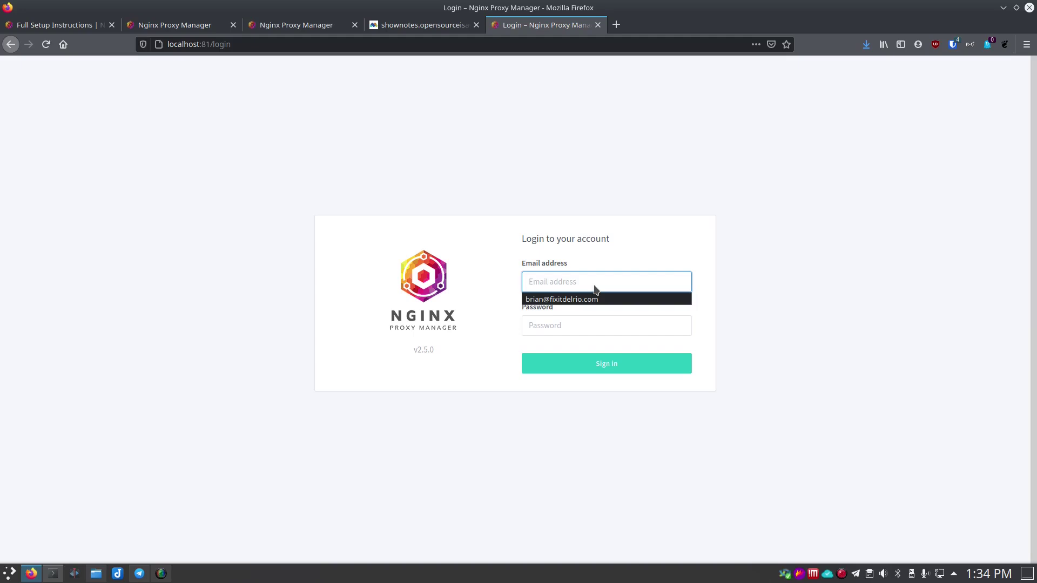
pyautogui.write('admin')
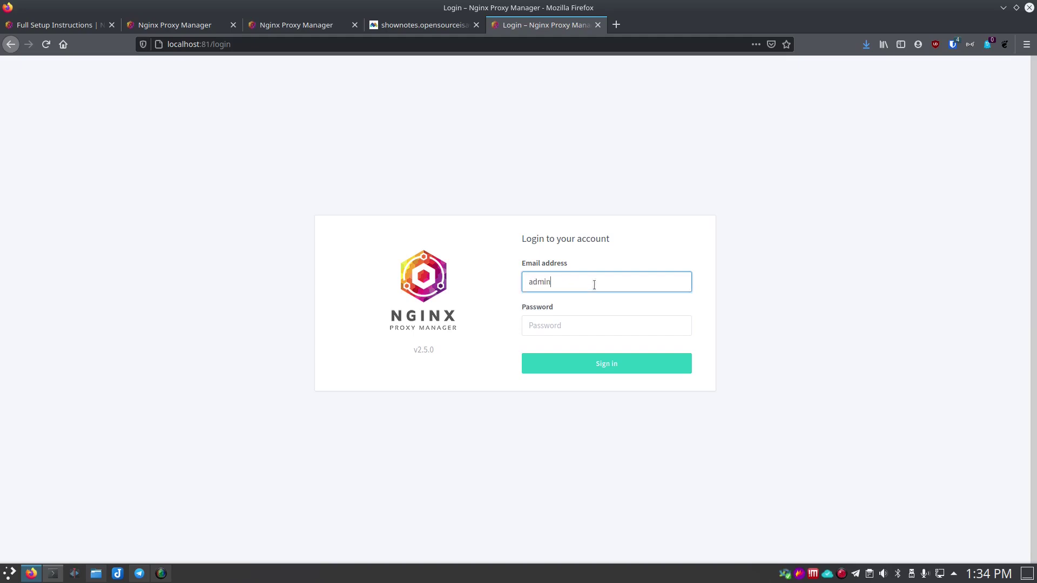
pyautogui.write('@example.com')
pyautogui.press('Tab')
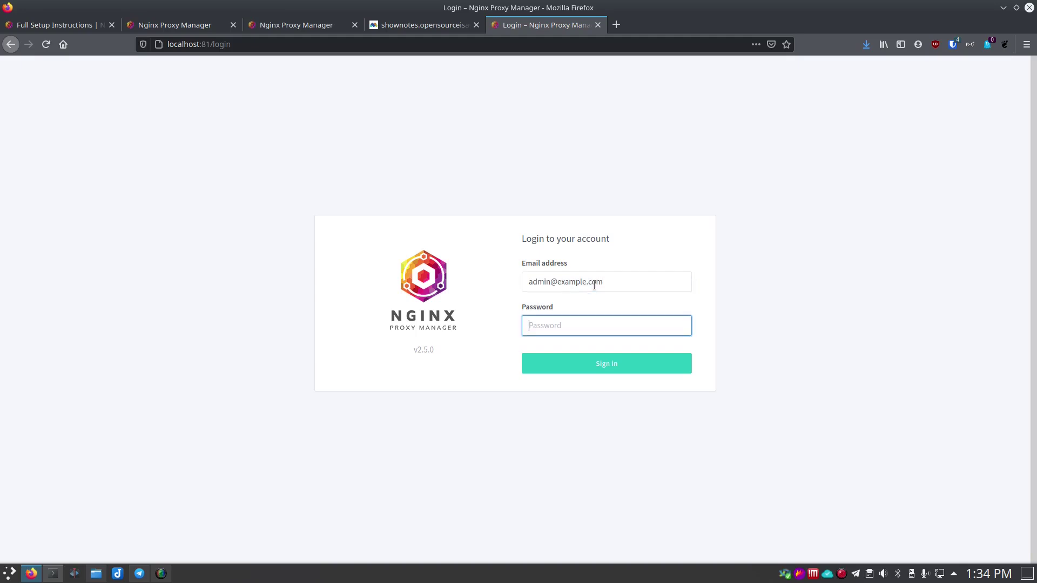
pyautogui.write('changeme')
pyautogui.click(606, 363)
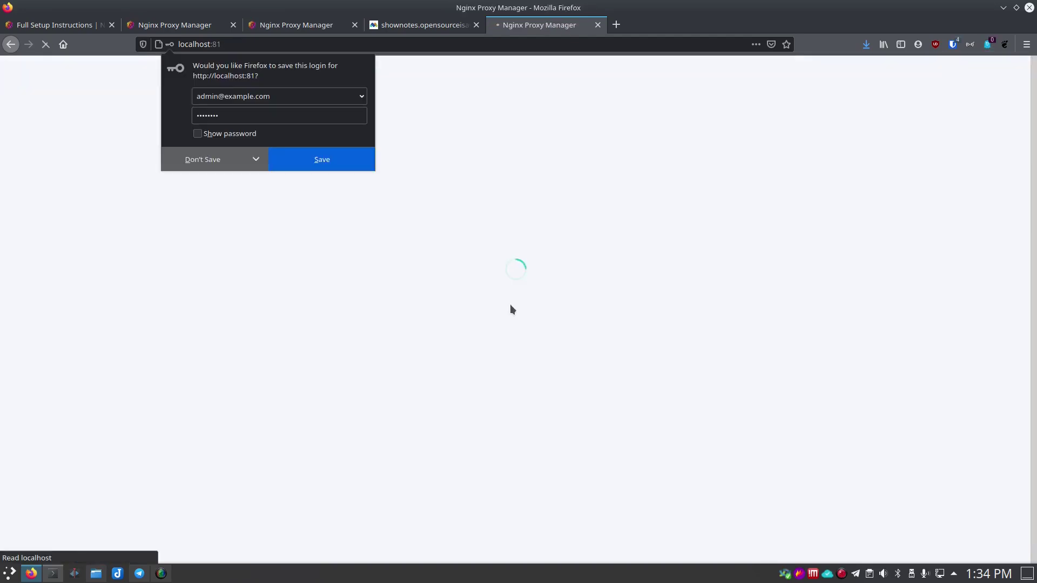
# Decline the browser's save prompt and replace the admin e-mail with your own address
pyautogui.click(222, 168)
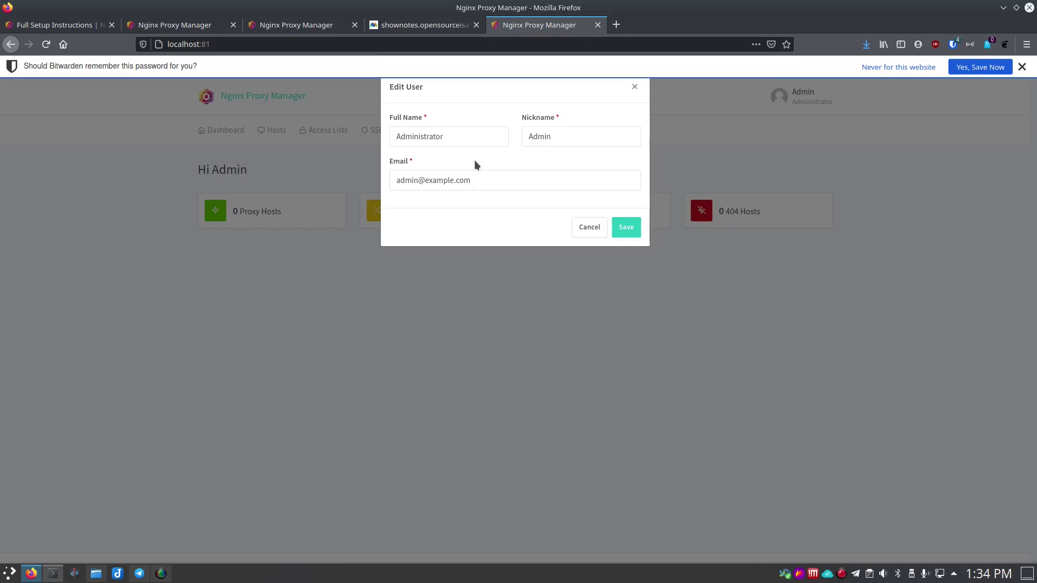
pyautogui.moveTo(486, 179); pyautogui.dragTo(350, 179)
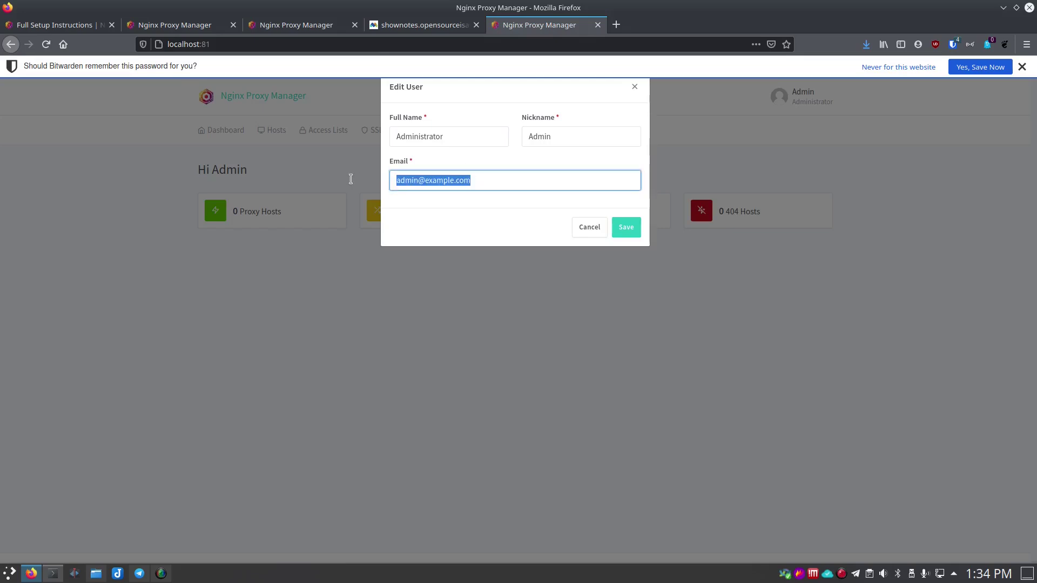
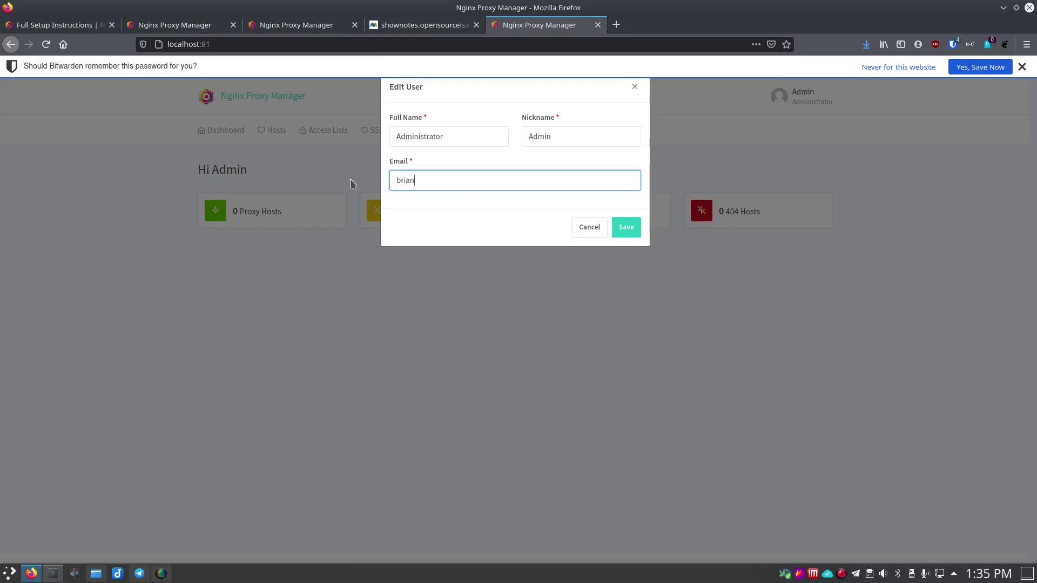
pyautogui.click(630, 233)
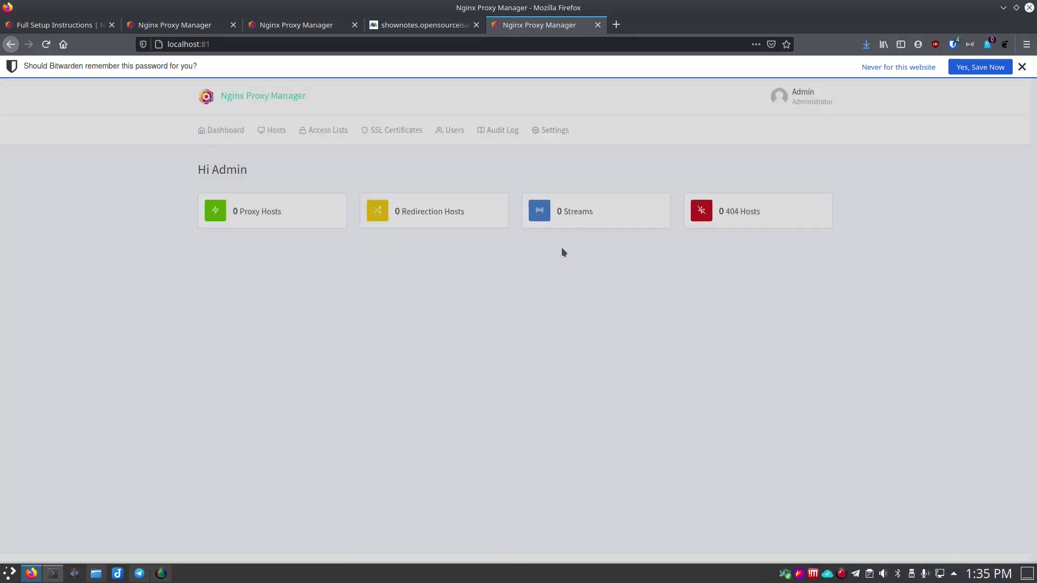
# Change the account password from the default to a new password
pyautogui.click(463, 144)
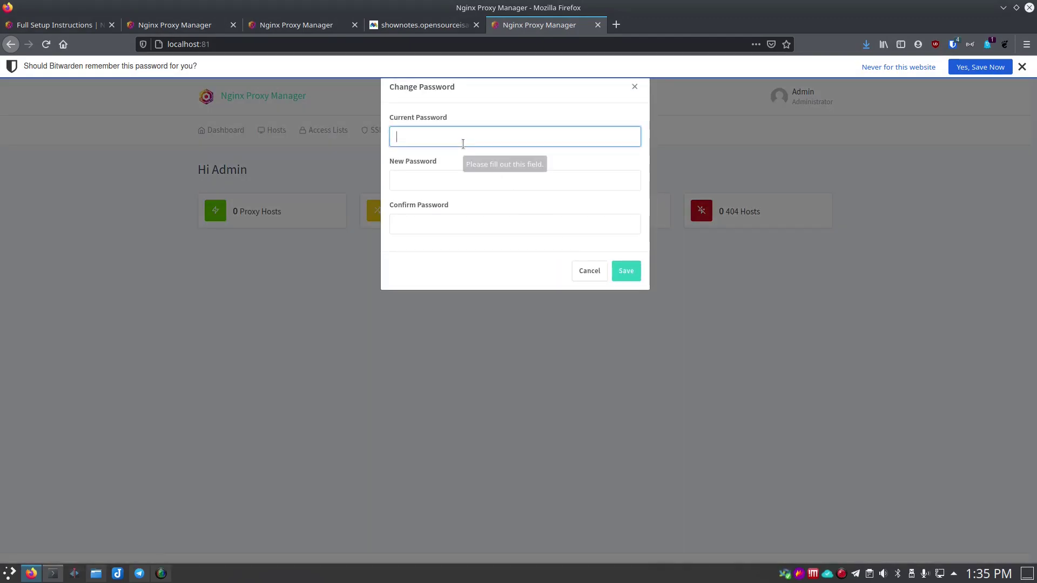
pyautogui.write('changeme')
pyautogui.press('Tab')
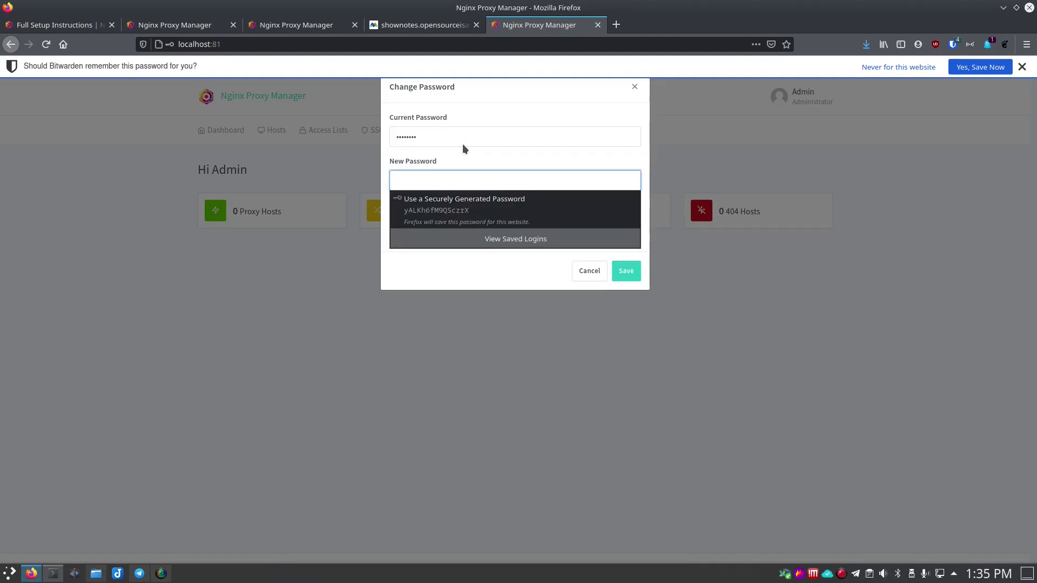
pyautogui.write('••••••••••')
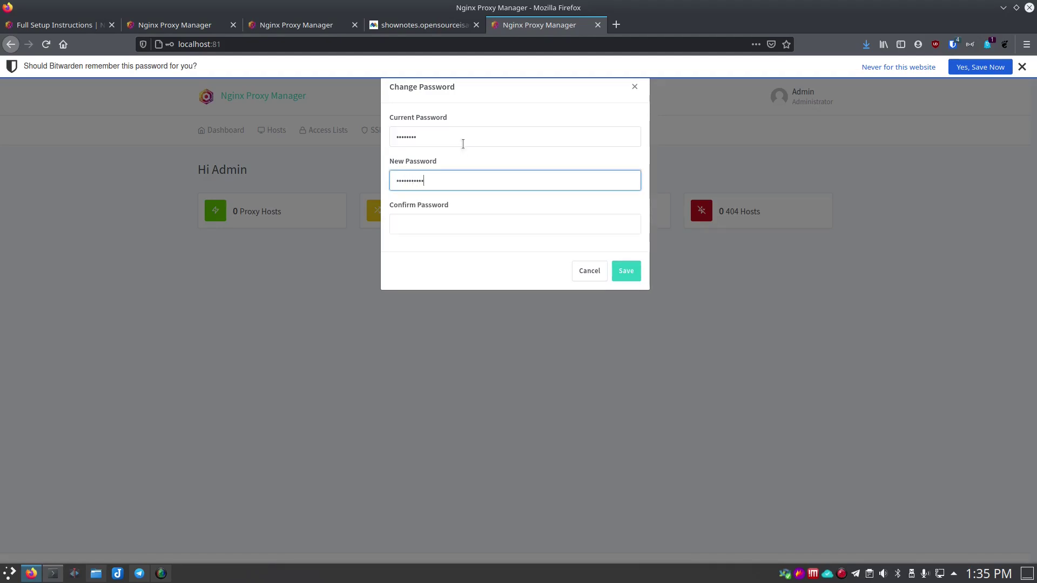
pyautogui.write('•')
pyautogui.press('Tab')
pyautogui.write('•••••••••')
pyautogui.click(622, 277)
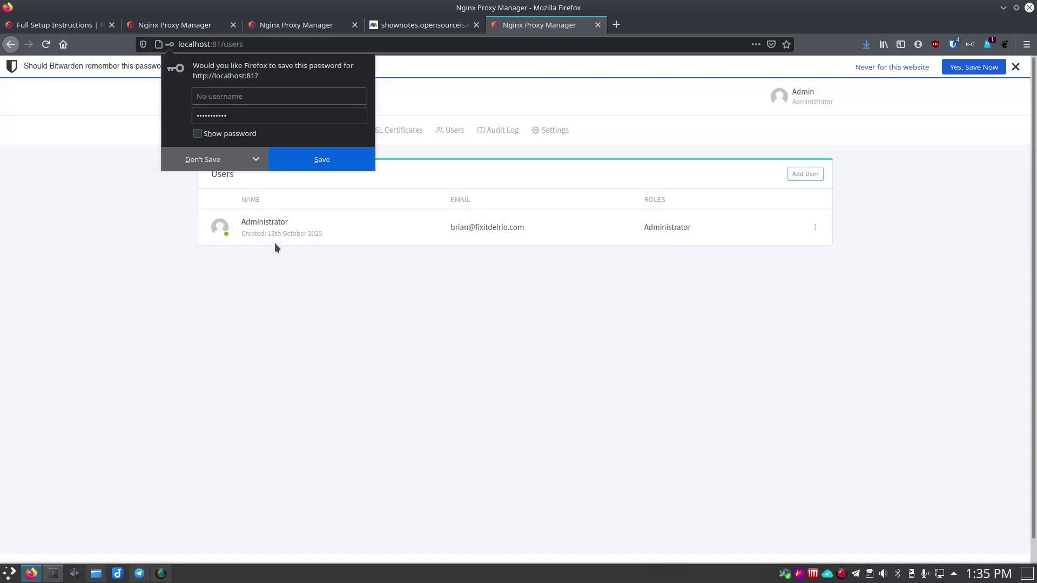
# Dismiss the save-password prompts and sign out of the proxy manager
pyautogui.click(322, 160)
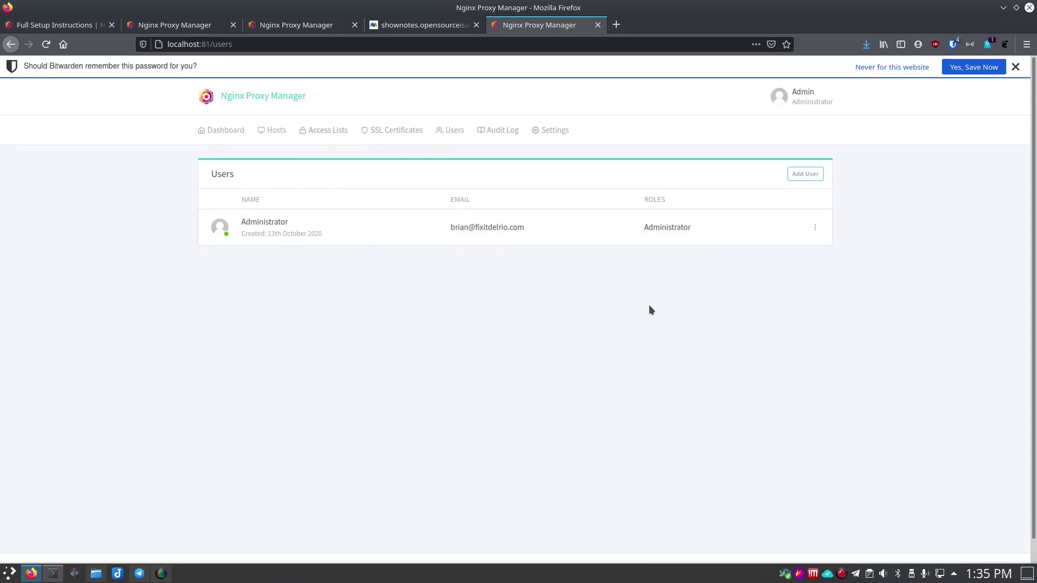
pyautogui.click(1015, 68)
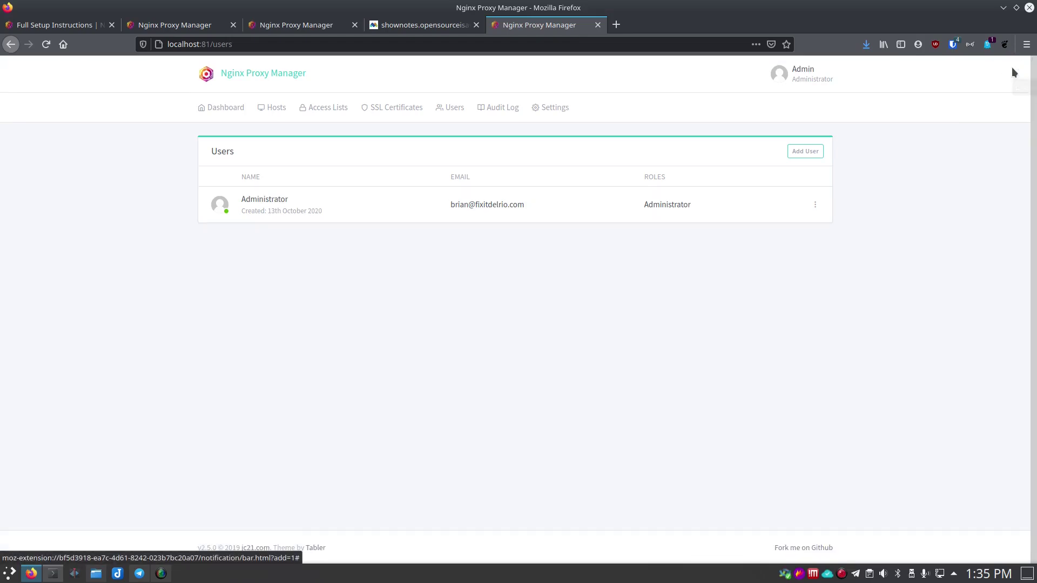
pyautogui.click(261, 43)
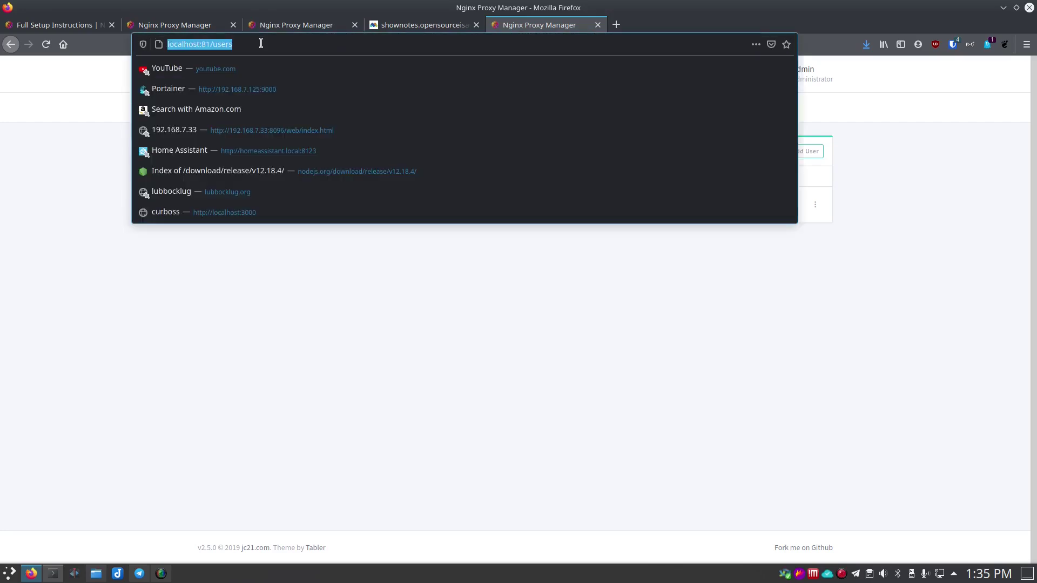
pyautogui.click(261, 43)
pyautogui.click(749, 189)
pyautogui.click(816, 78)
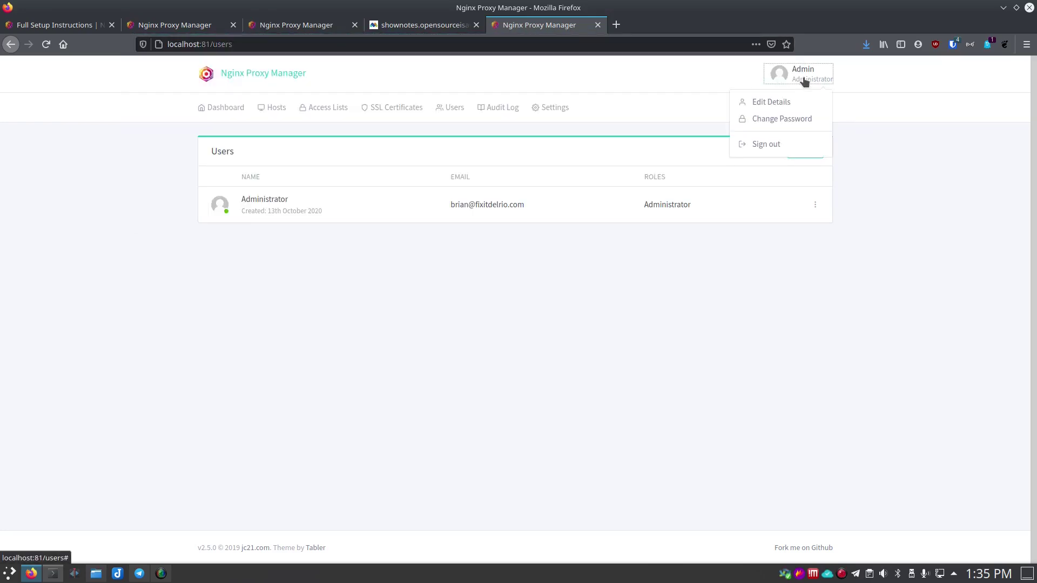
pyautogui.click(770, 149)
# Load the login page at 192.168.7.221:81
pyautogui.click(350, 44)
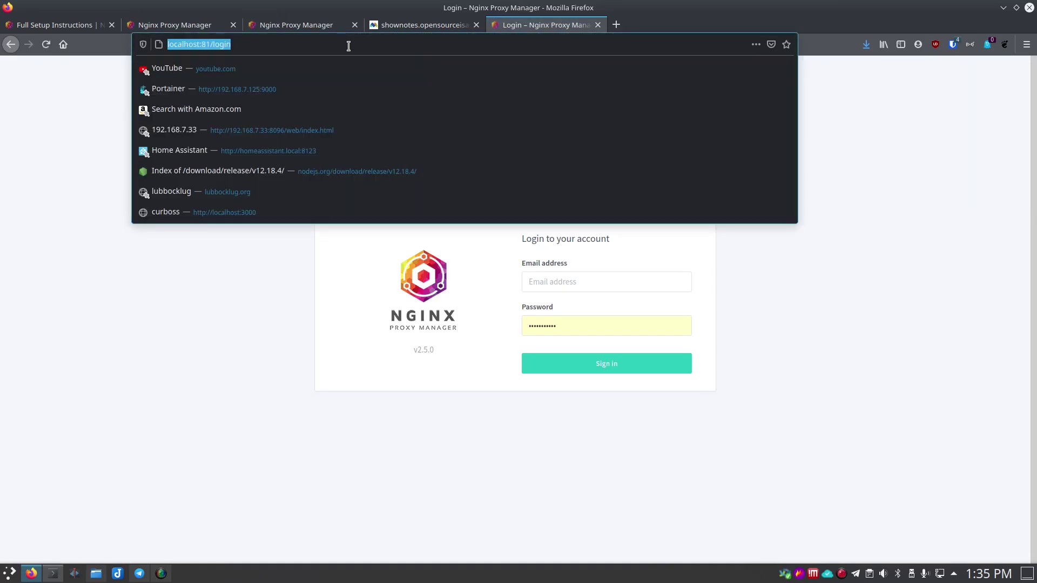
pyautogui.write('192.158')
pyautogui.press('BackSpace')
pyautogui.press('BackSpace')
pyautogui.press('BackSpace')
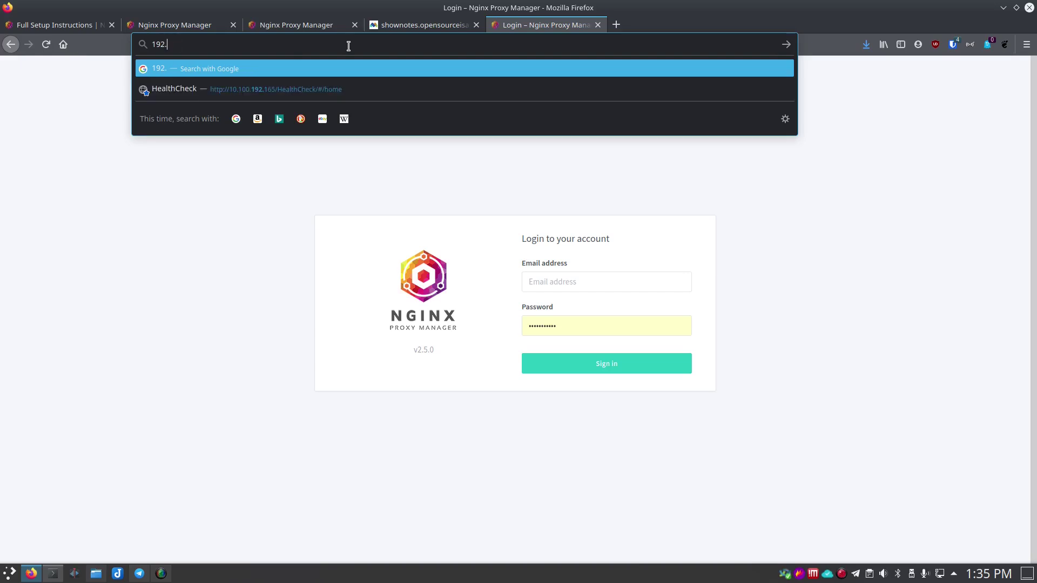
pyautogui.write('168.7.221')
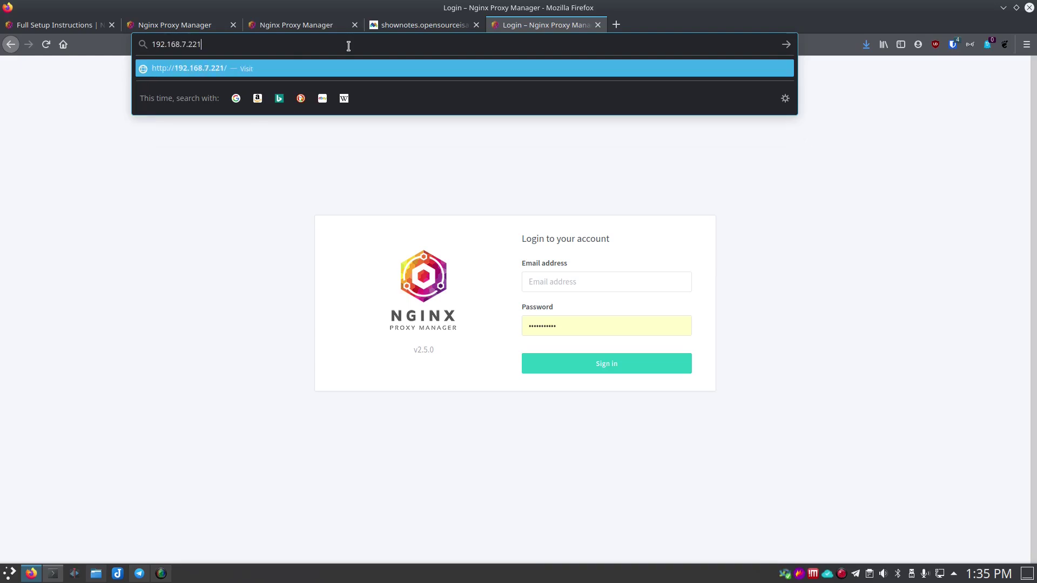
pyautogui.write(':81')
pyautogui.press('Return')
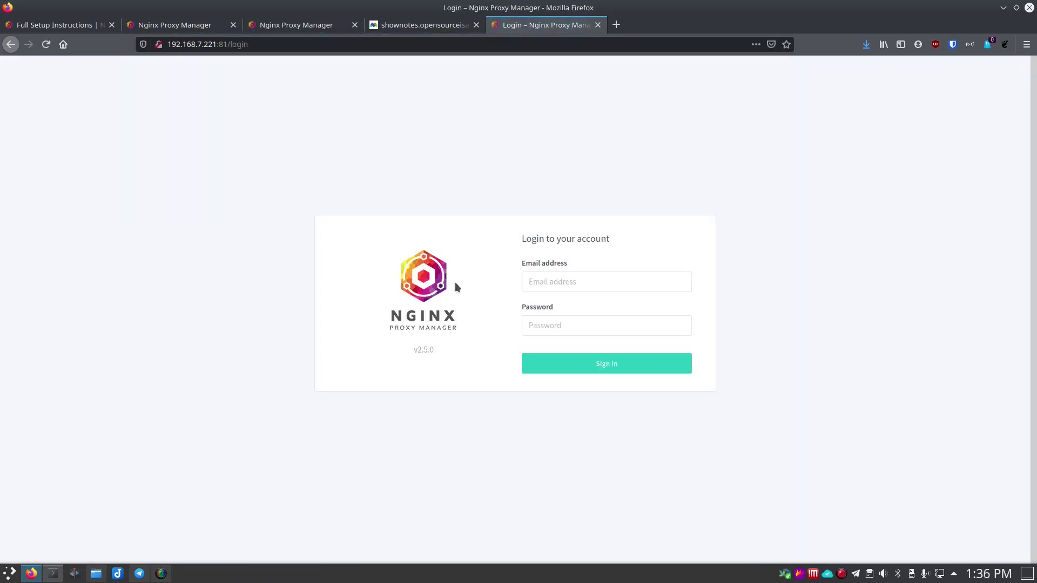
# Log in with the updated admin e-mail and new password, then dismiss both save-login prompts
pyautogui.click(549, 287)
pyautogui.write('brian')
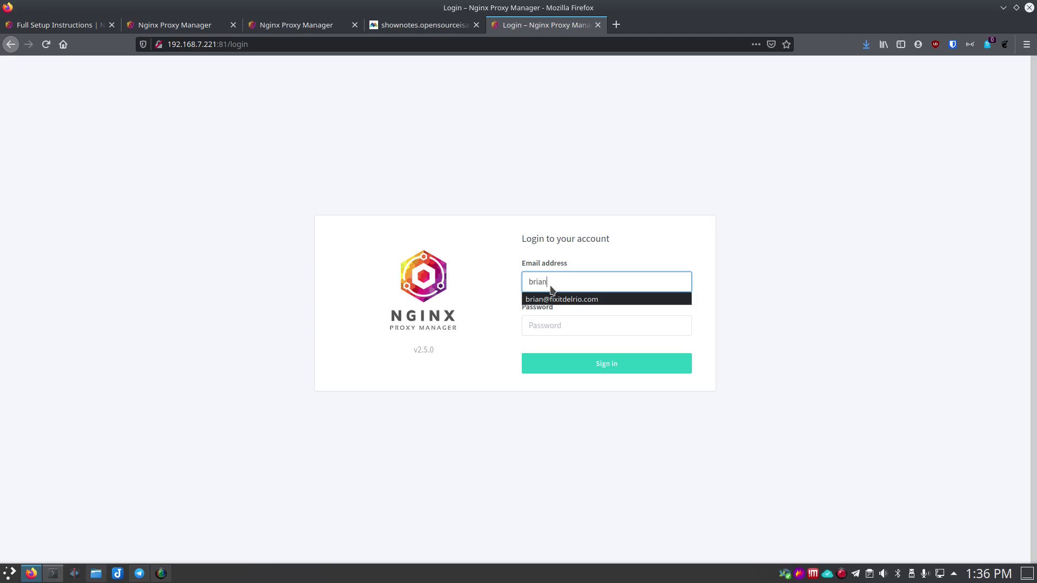
pyautogui.press('Down')
pyautogui.press('Tab')
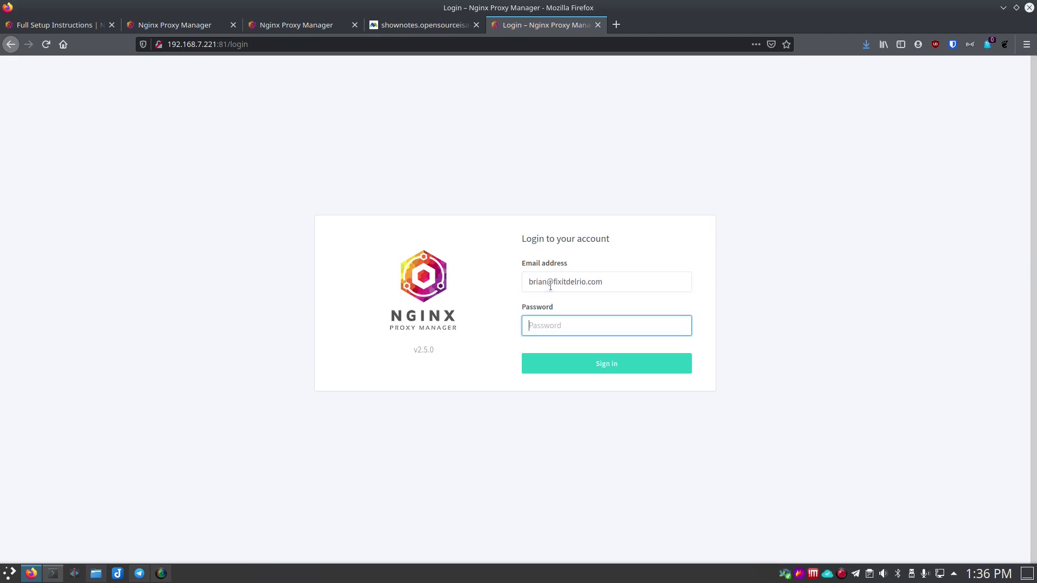
pyautogui.write('••••••••••')
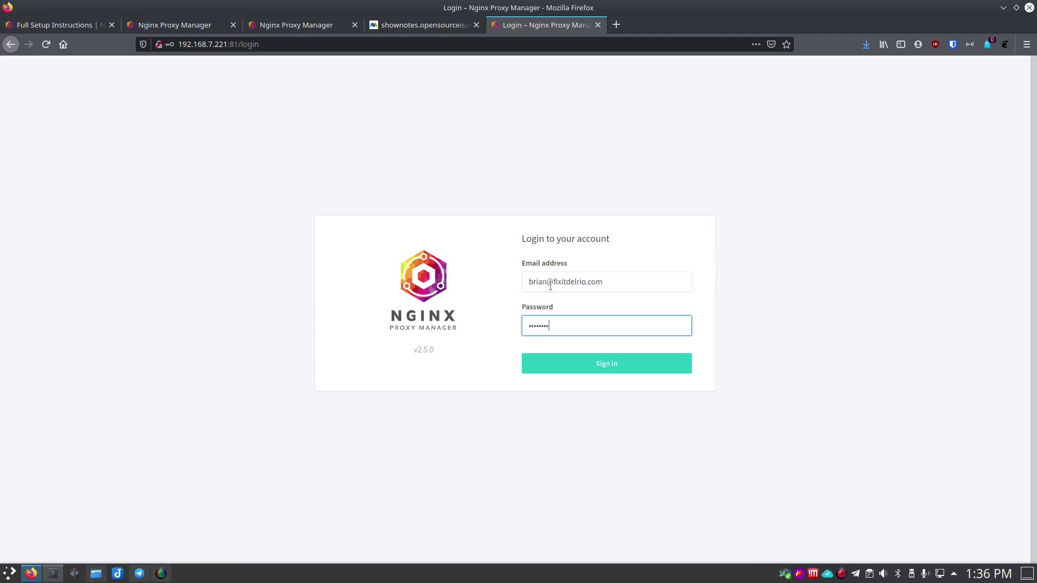
pyautogui.write('•')
pyautogui.press('Return')
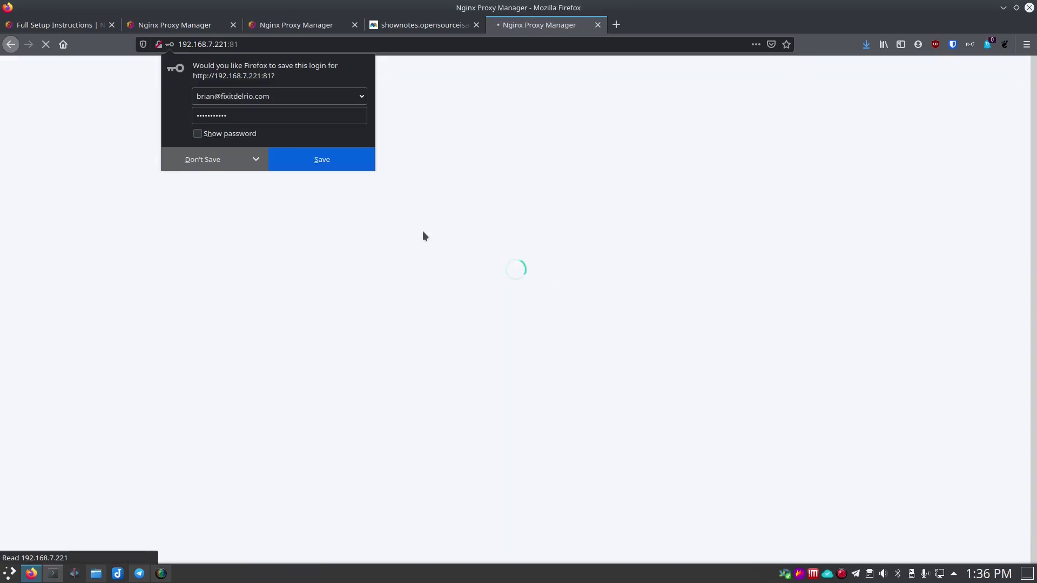
pyautogui.click(317, 161)
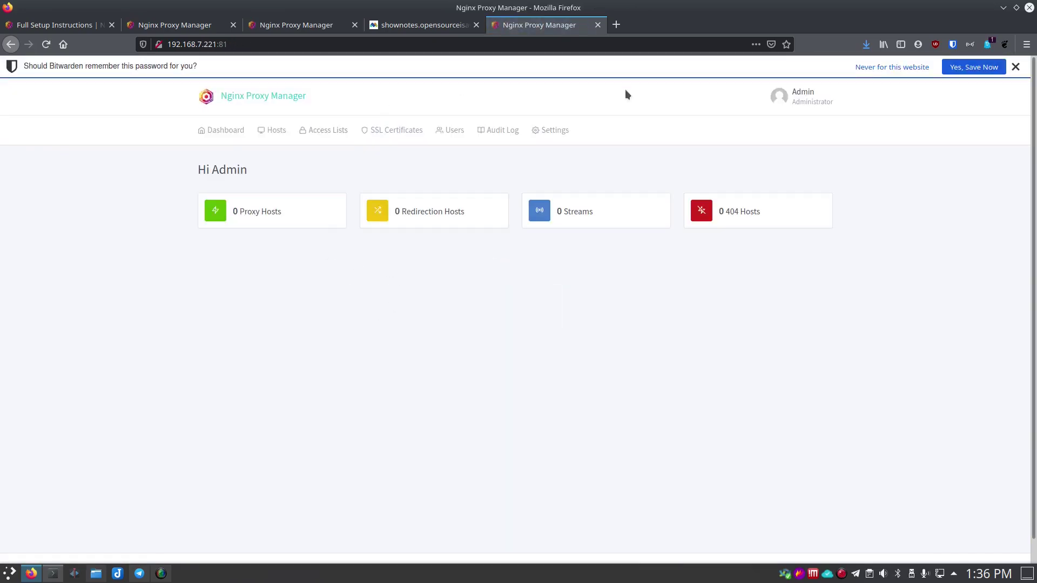
pyautogui.click(1015, 67)
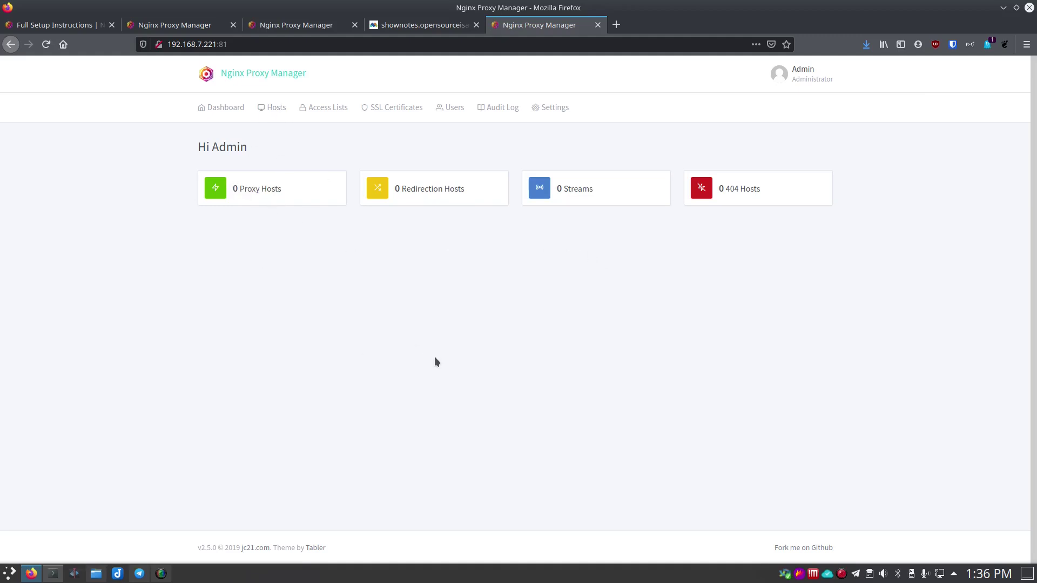
# Check the empty Proxy Hosts list, then enter godaddy.co in a new browser tab
pyautogui.click(263, 191)
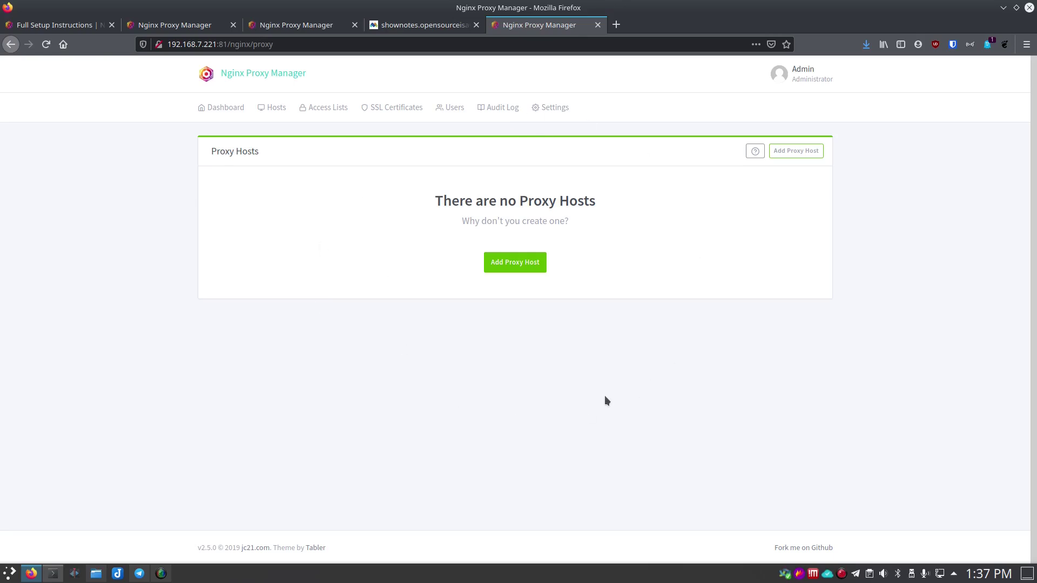
pyautogui.click(616, 25)
pyautogui.click(533, 45)
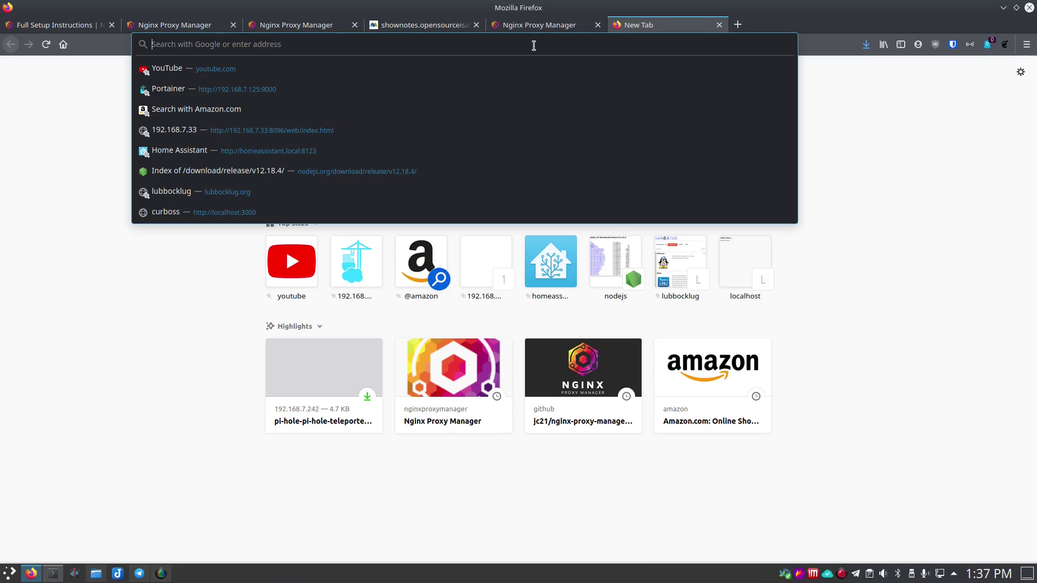
pyautogui.write('godaddy.com/manage/ROUTEMEHOME.ORG/dns')
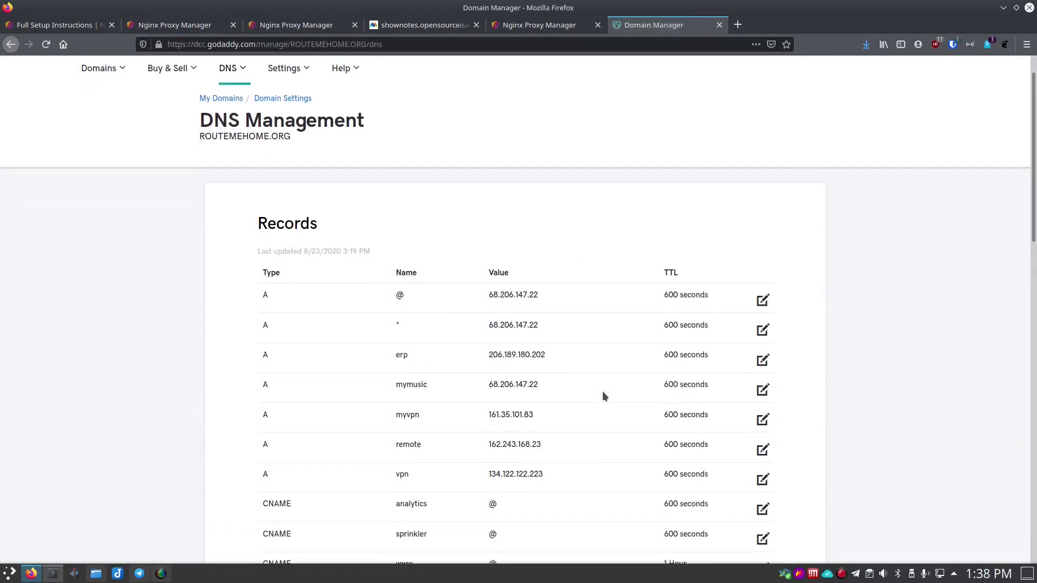
# Review the records and select the root and wildcard A records' IP addresses
pyautogui.scroll(-3, 603, 396)
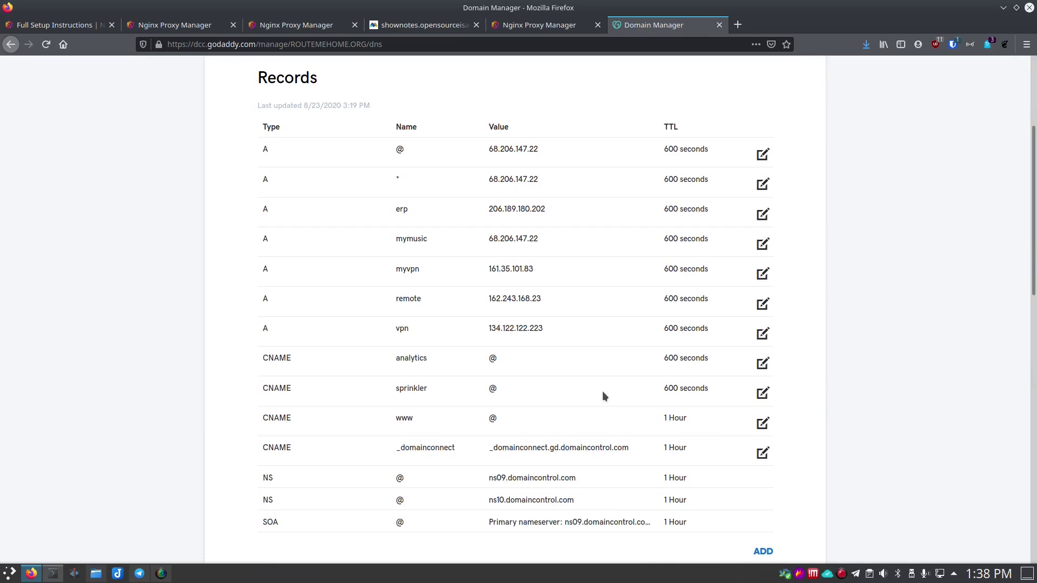
pyautogui.scroll(3, 603, 392)
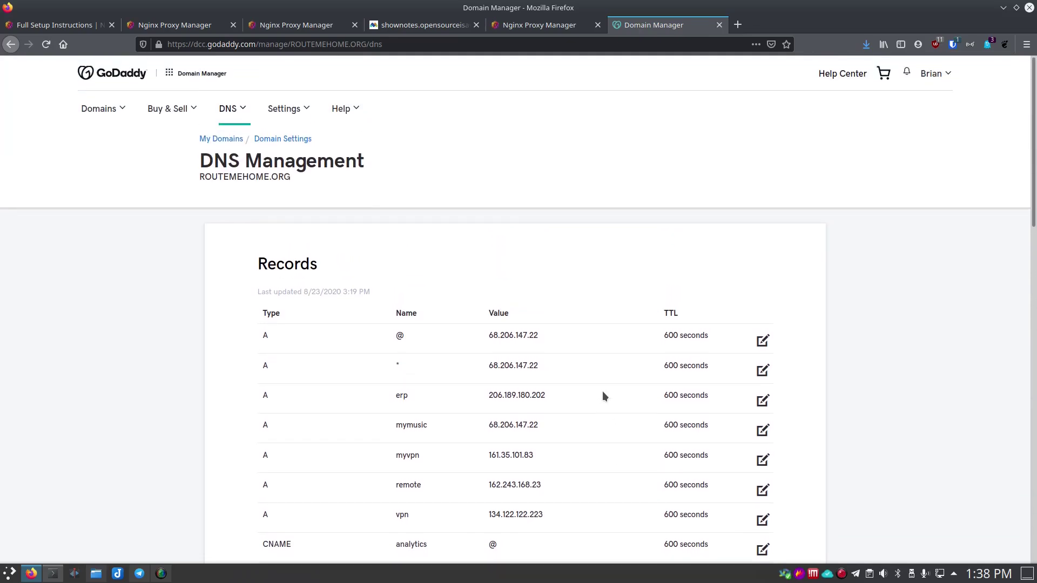
pyautogui.scroll(-2, 604, 396)
pyautogui.scroll(1, 603, 396)
pyautogui.scroll(-3, 603, 396)
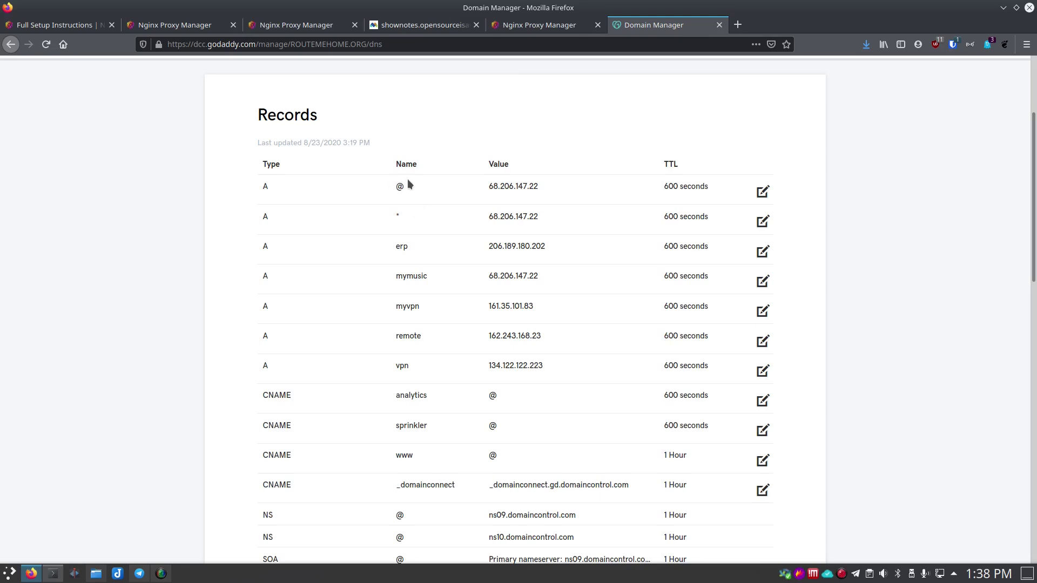
pyautogui.moveTo(485, 186); pyautogui.dragTo(553, 186)
pyautogui.moveTo(486, 216); pyautogui.dragTo(549, 218)
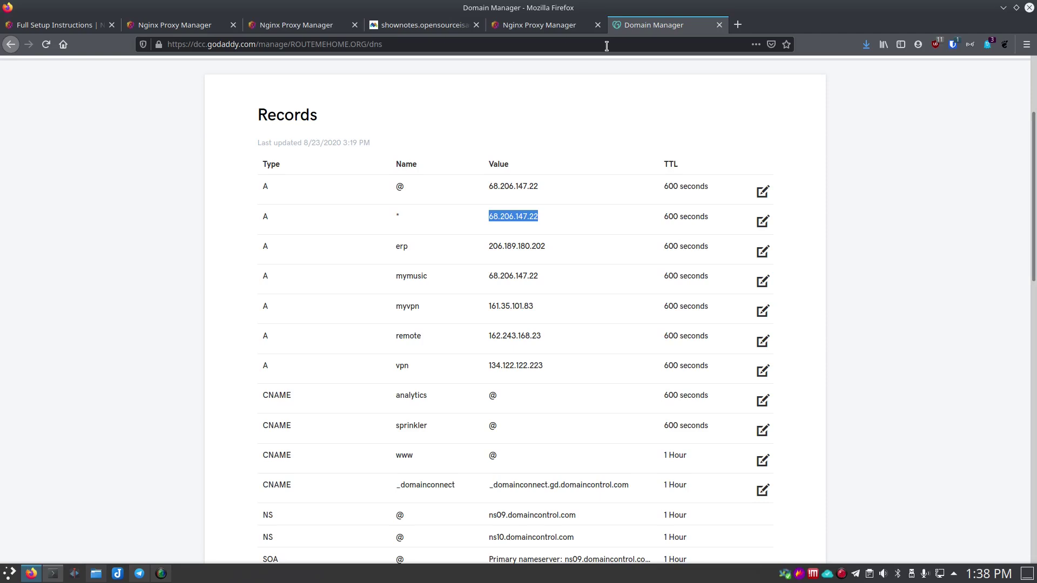
# Scroll through the rest of the ROUTEMEHOME.ORG records table
pyautogui.scroll(-5, 558, 456)
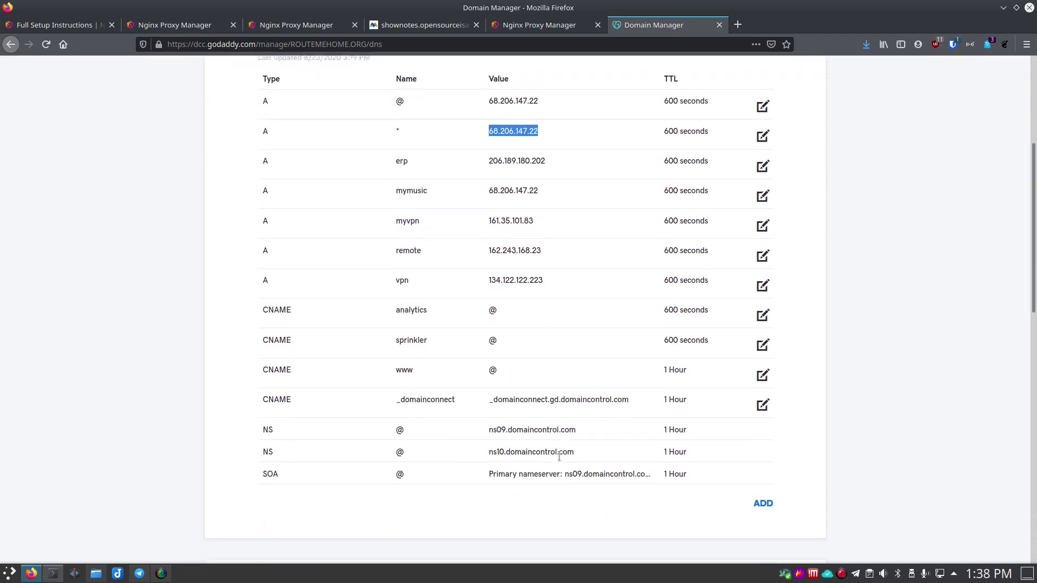
pyautogui.scroll(-4, 559, 456)
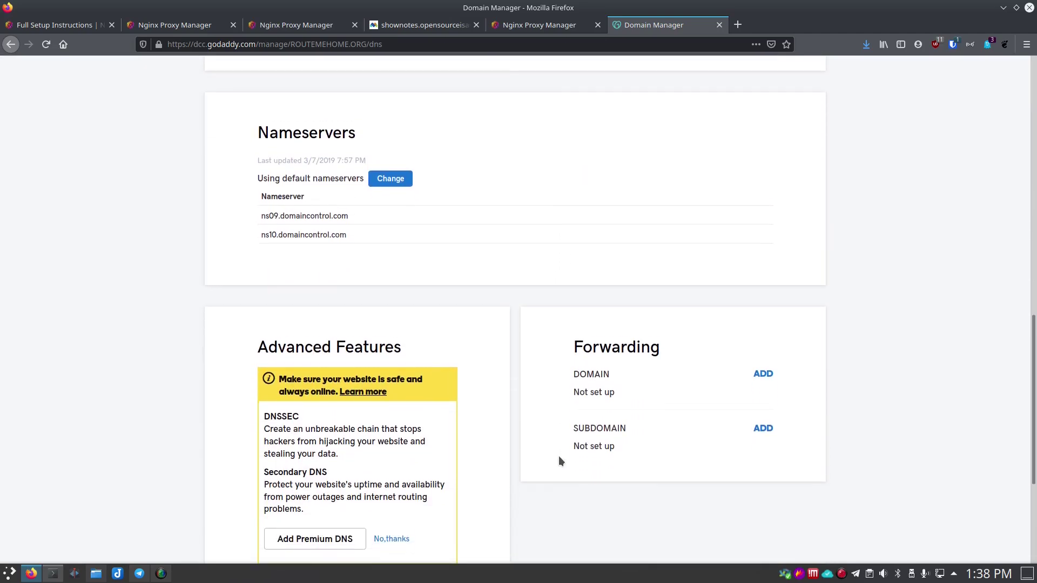
pyautogui.scroll(10, 560, 458)
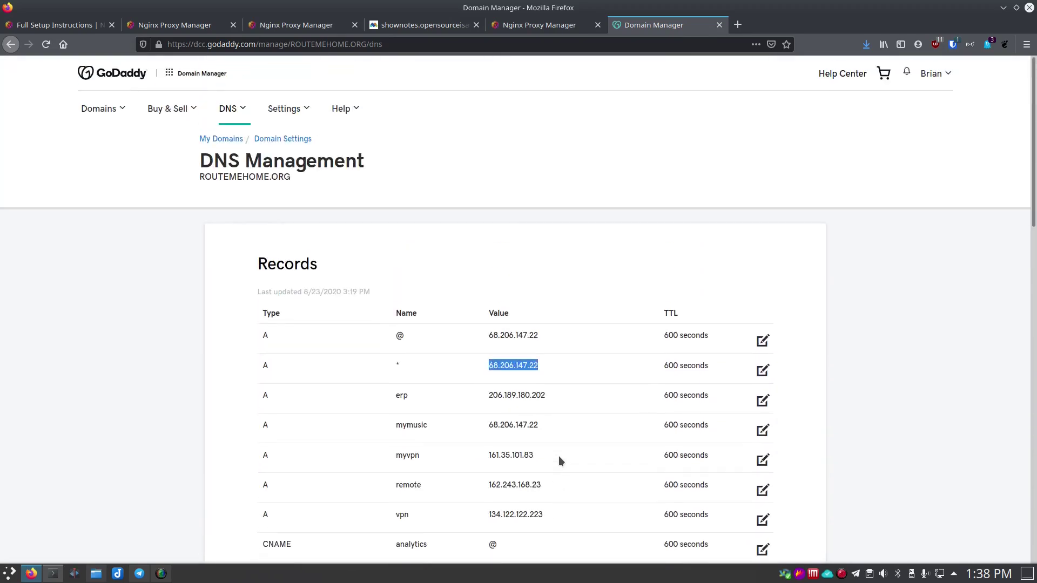
pyautogui.scroll(-3, 558, 455)
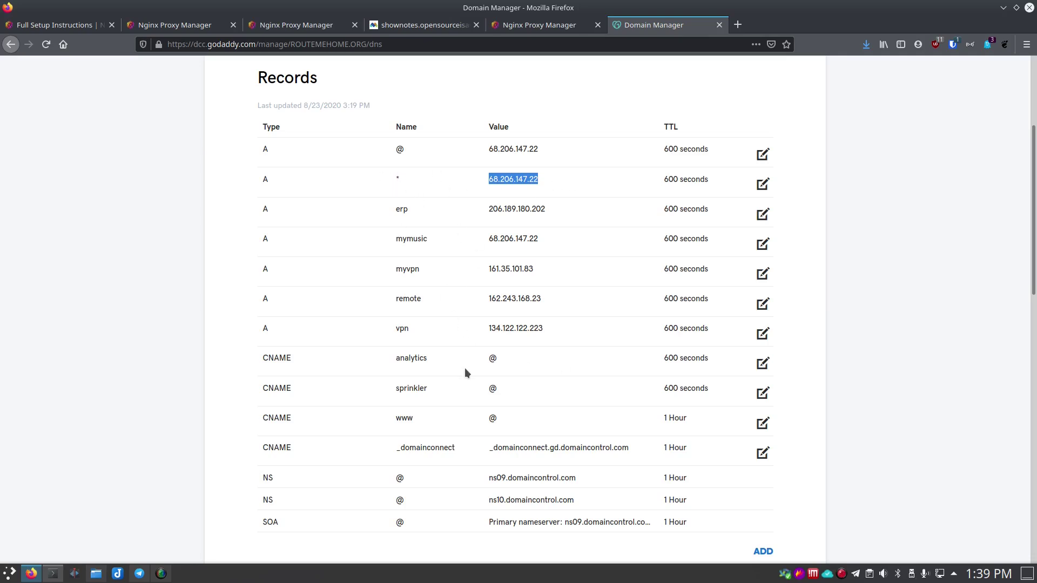
pyautogui.scroll(1, 465, 369)
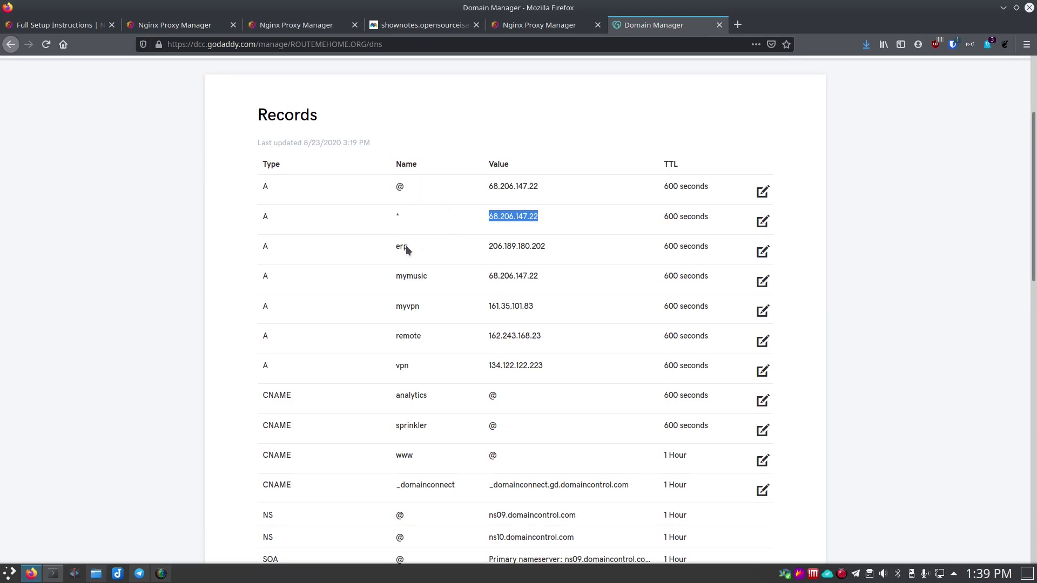
pyautogui.scroll(-4, 417, 257)
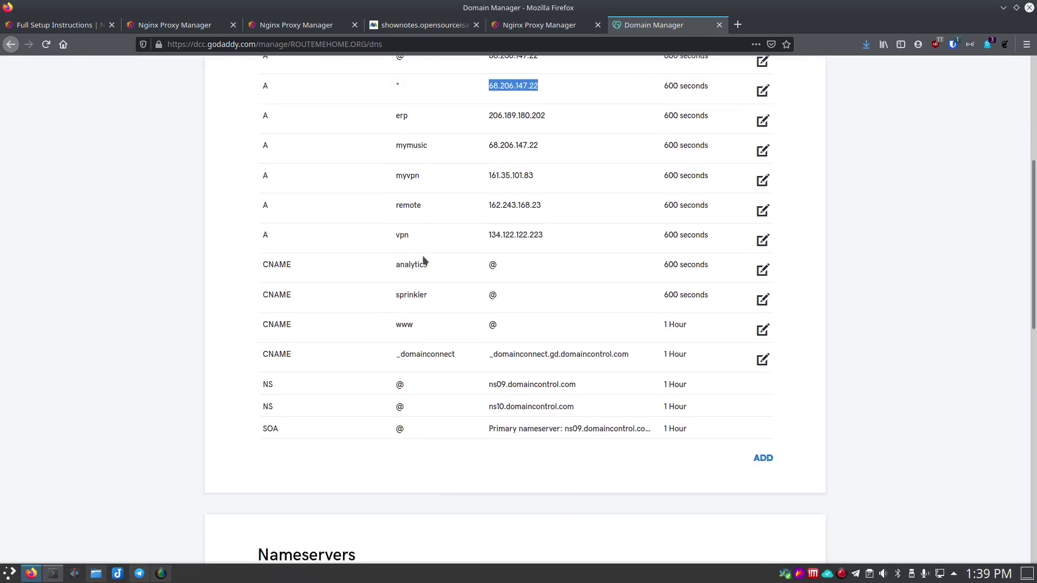
pyautogui.scroll(4, 423, 258)
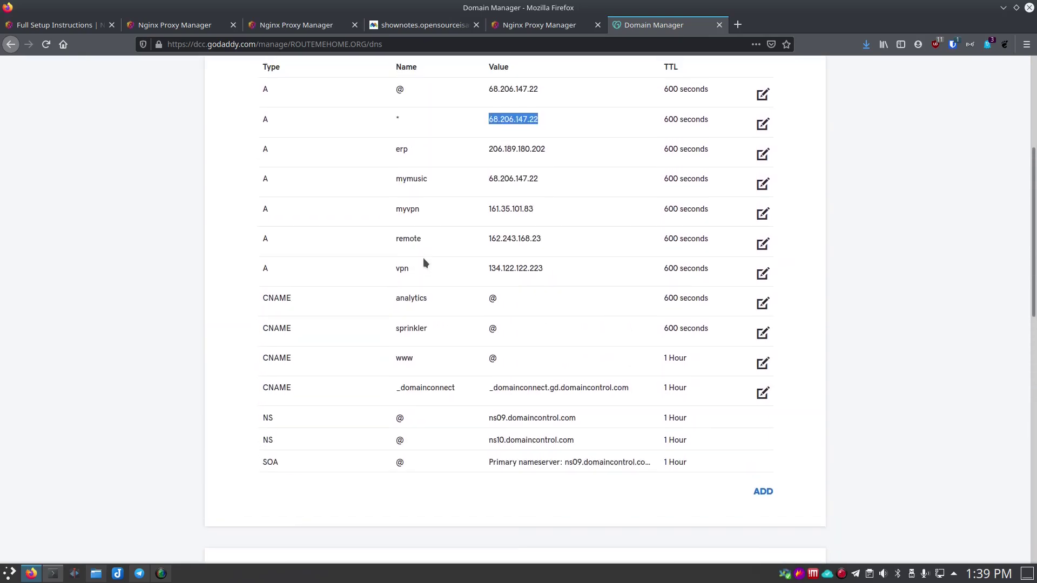
pyautogui.scroll(-2, 423, 257)
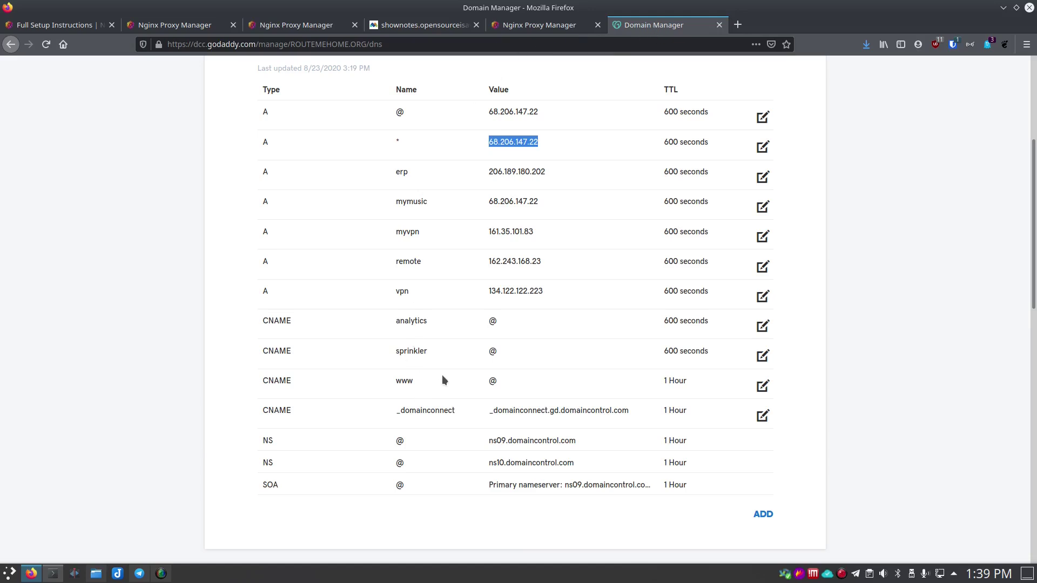
pyautogui.scroll(-5, 432, 366)
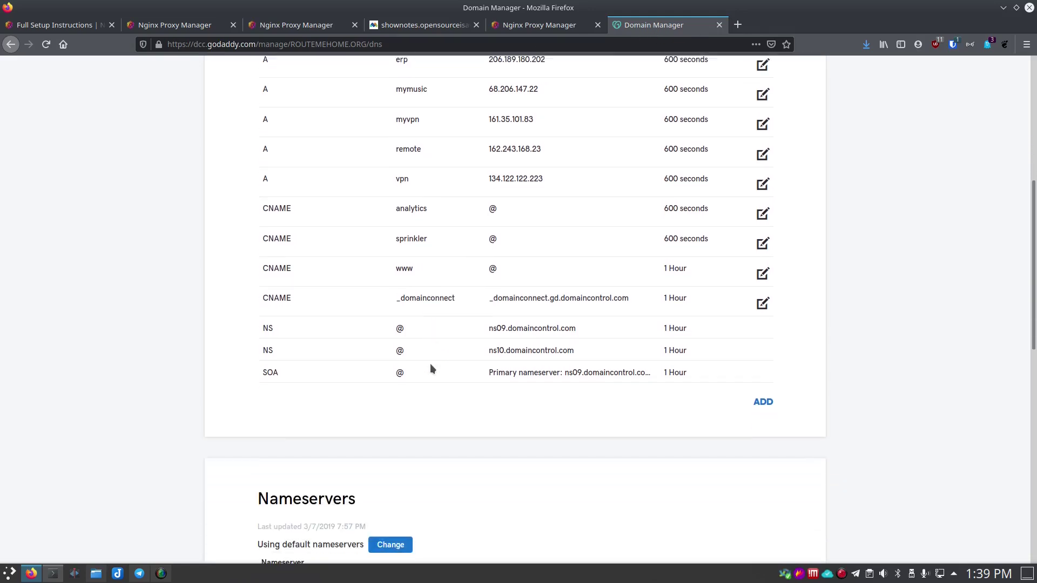
pyautogui.scroll(1, 430, 365)
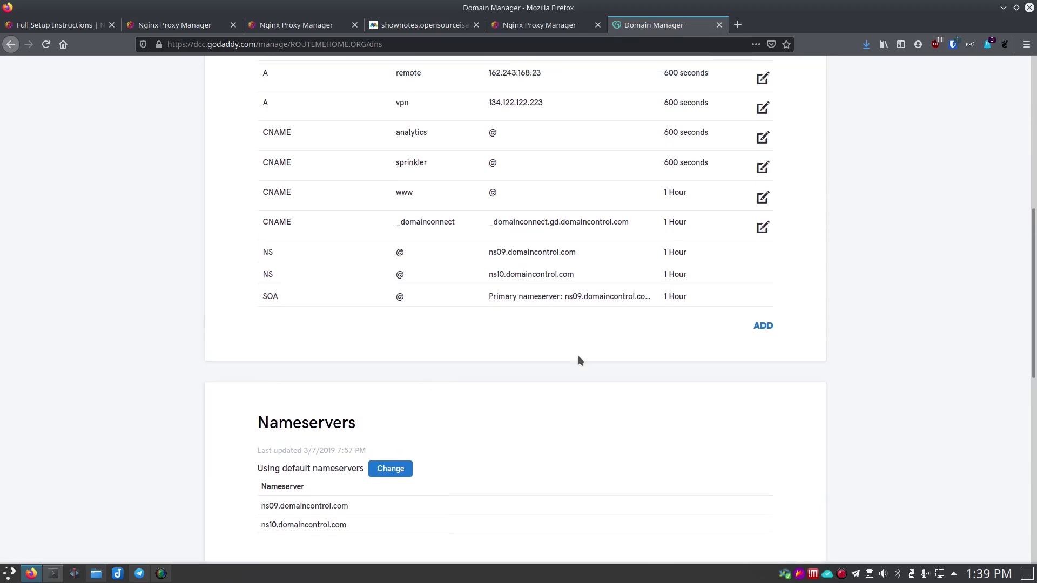
# Add a new CNAME record with host 'manage' pointing to '@'
pyautogui.click(763, 326)
pyautogui.click(376, 360)
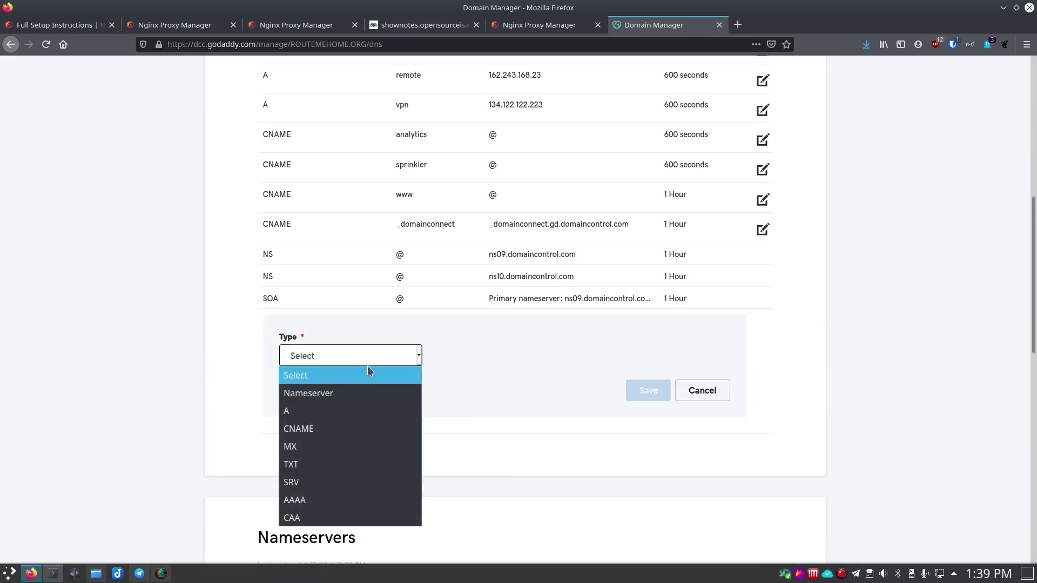
pyautogui.click(332, 432)
pyautogui.click(482, 359)
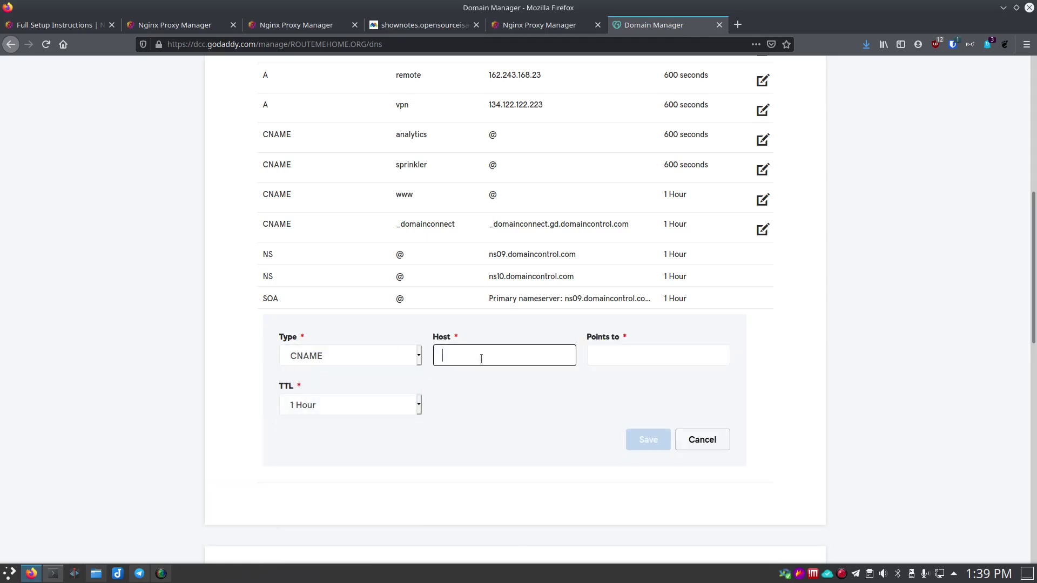
pyautogui.write('manage')
pyautogui.press('Tab')
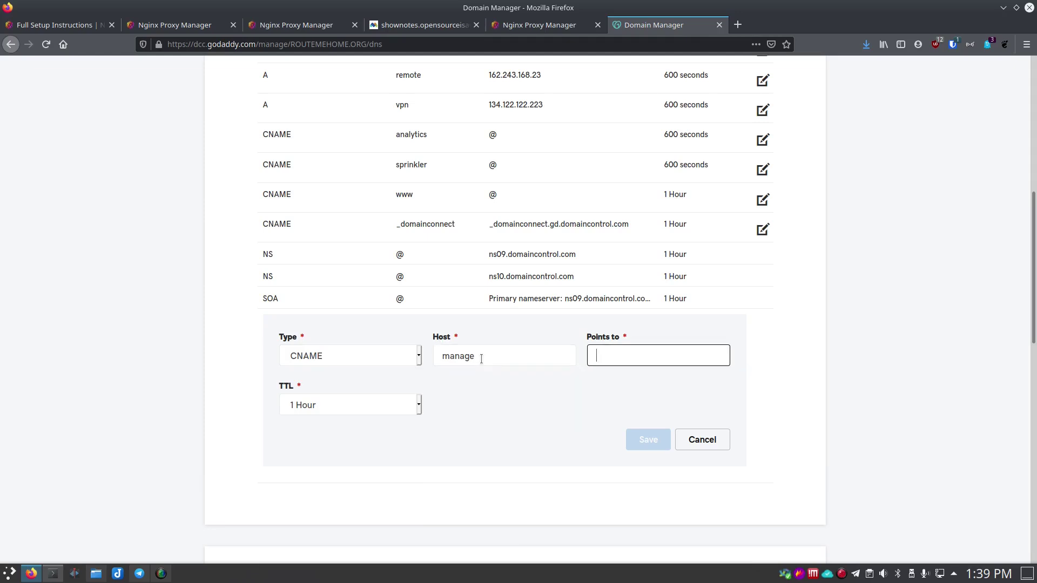
pyautogui.write('@')
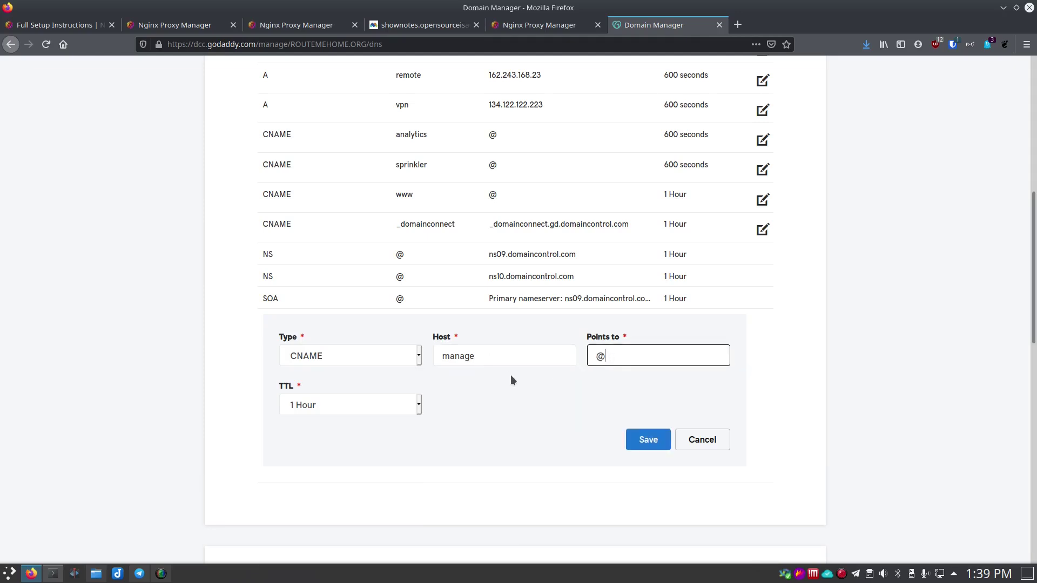
pyautogui.press('Return')
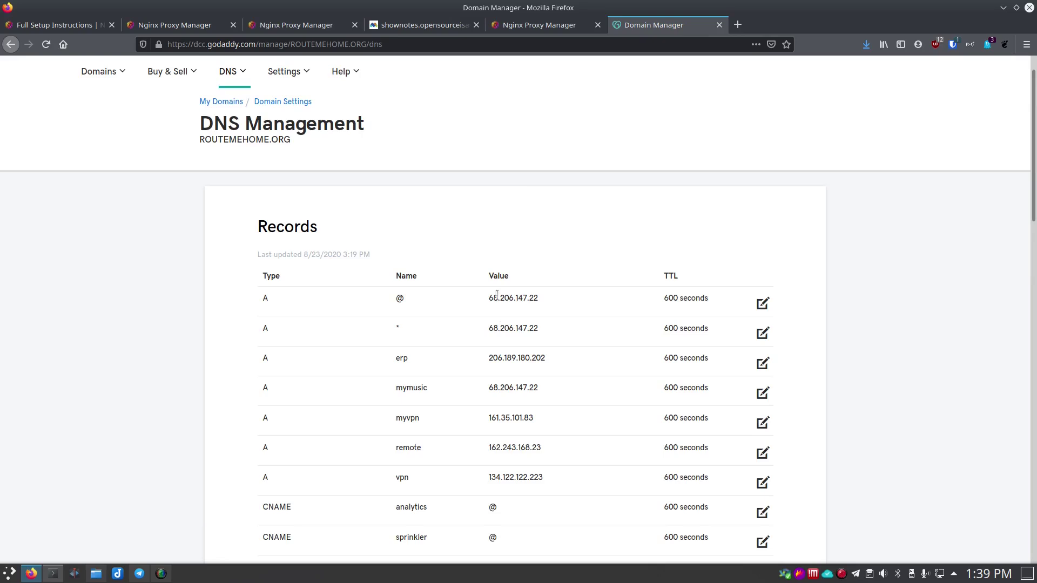
pyautogui.scroll(-5, 462, 429)
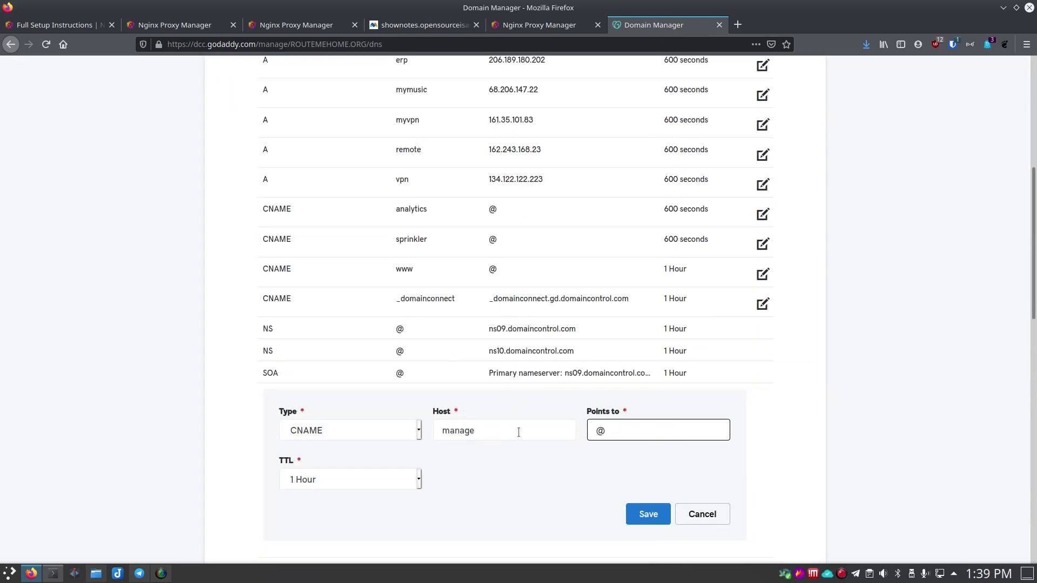
# Set the record's TTL to a custom 600 seconds and save it
pyautogui.click(419, 480)
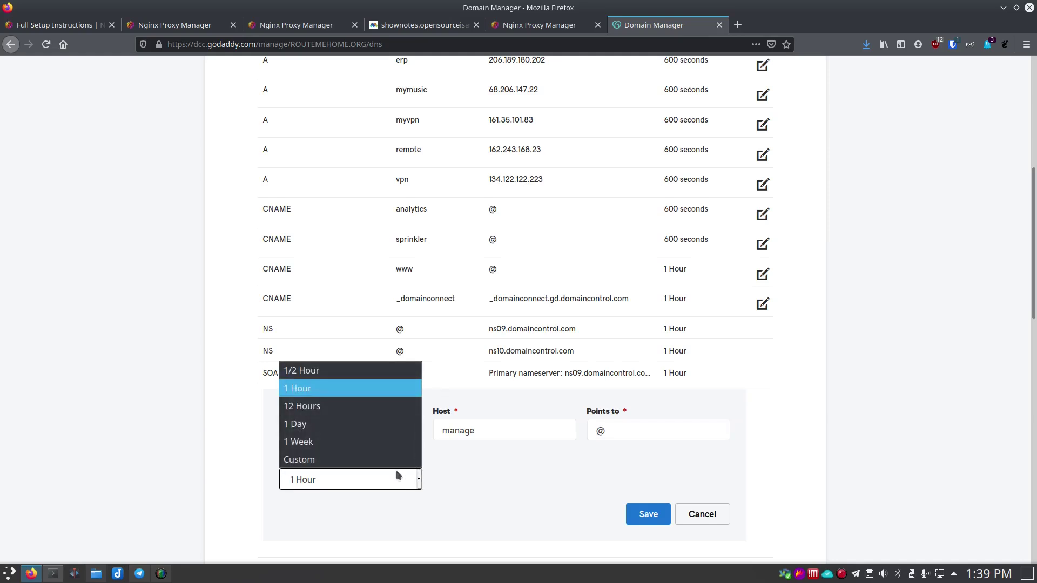
pyautogui.click(351, 460)
pyautogui.click(449, 480)
pyautogui.press('BackSpace')
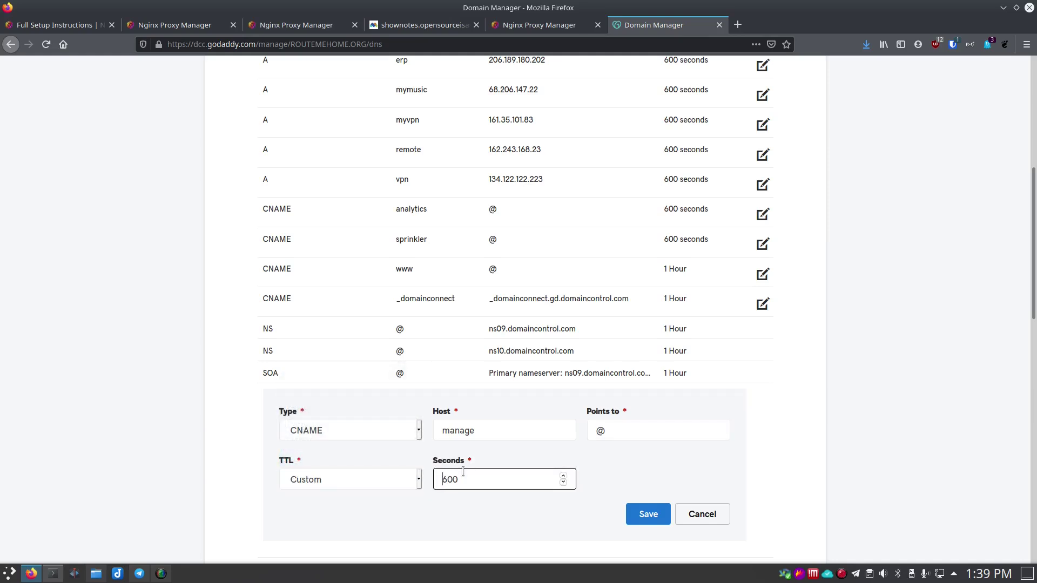
pyautogui.click(649, 516)
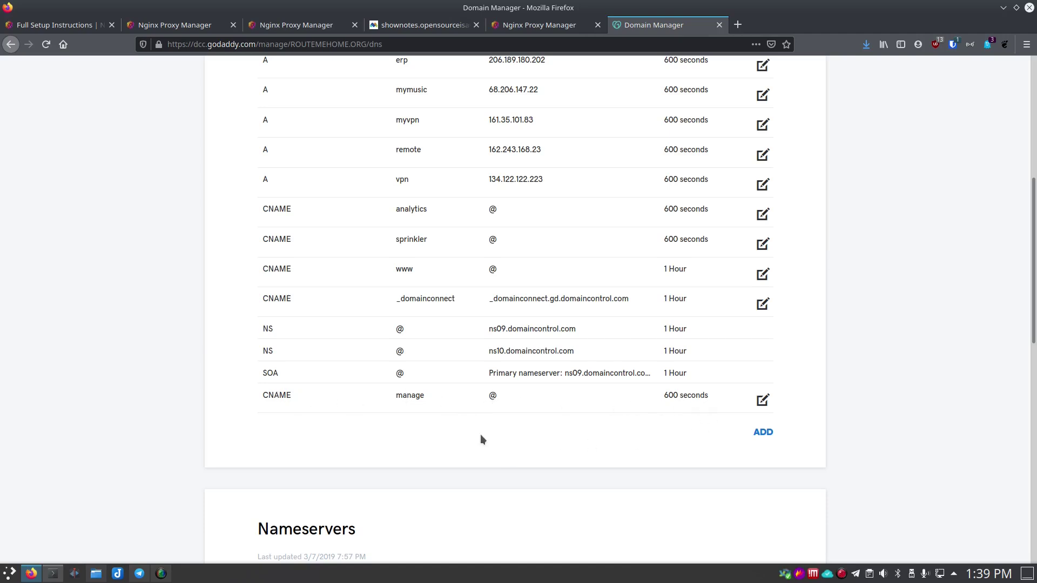
pyautogui.scroll(4, 481, 435)
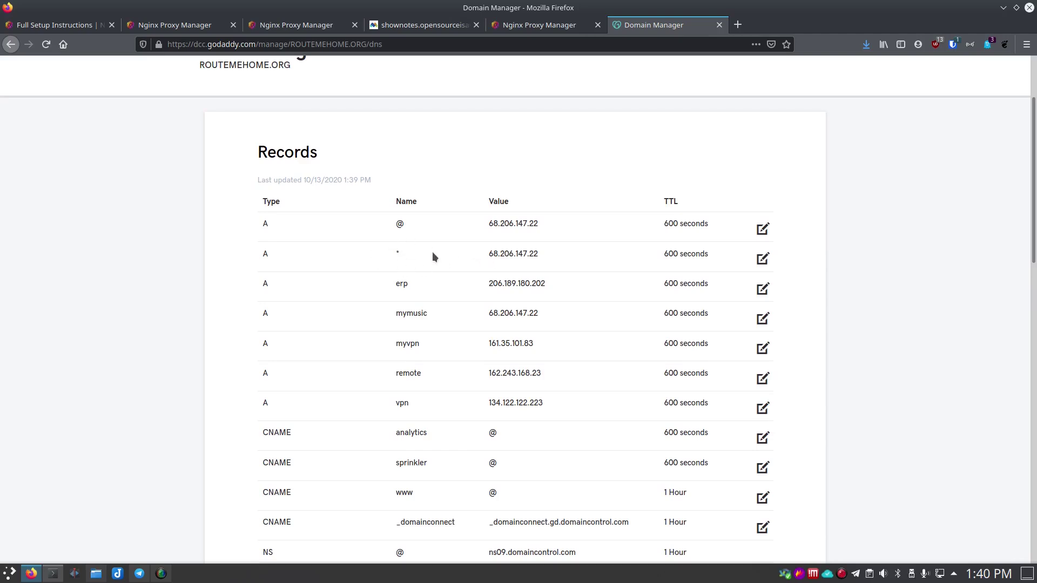
pyautogui.scroll(-2, 460, 322)
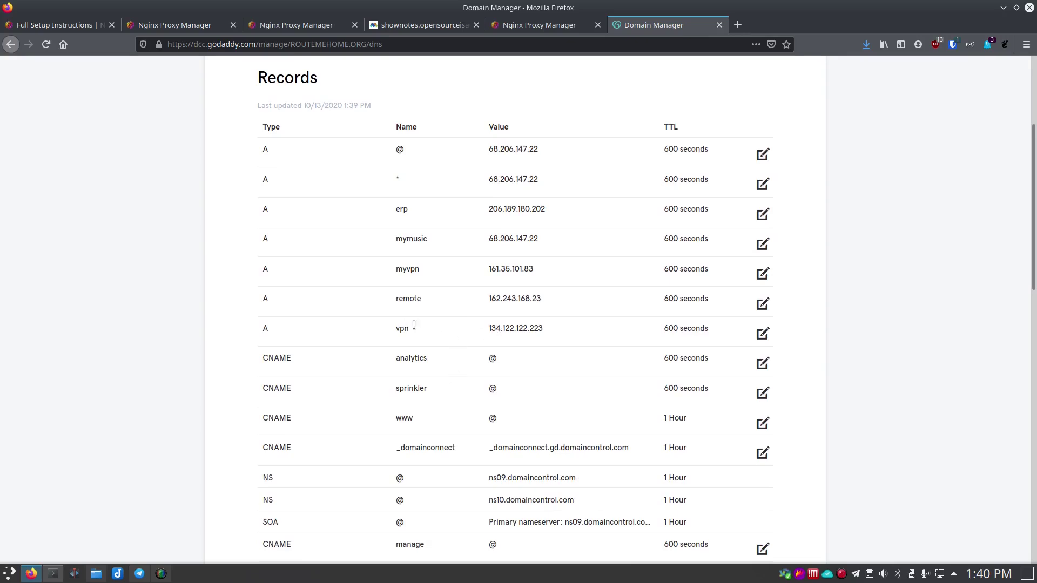
pyautogui.moveTo(545, 332); pyautogui.dragTo(486, 331)
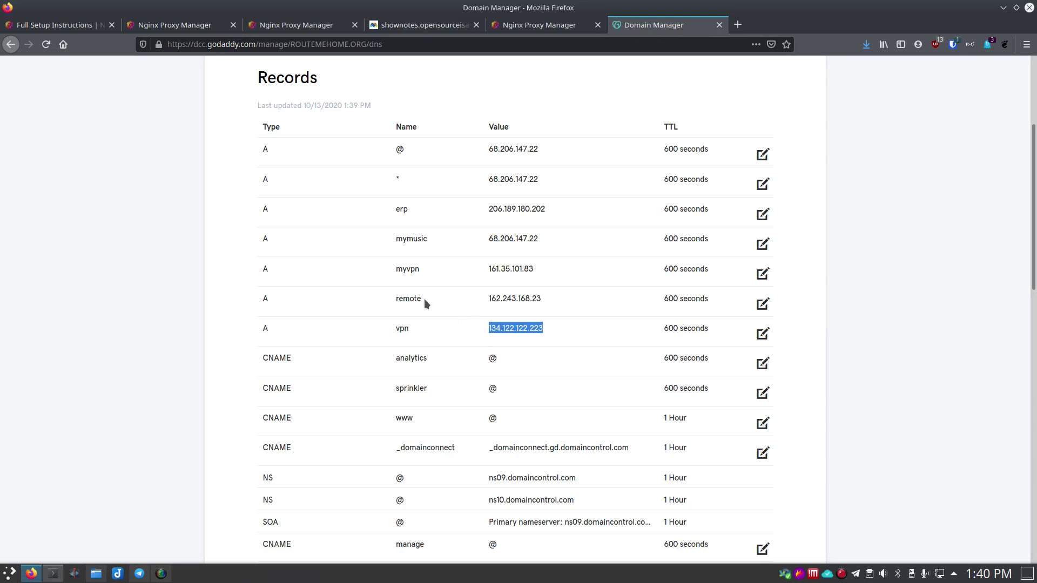
pyautogui.moveTo(540, 299); pyautogui.dragTo(498, 299)
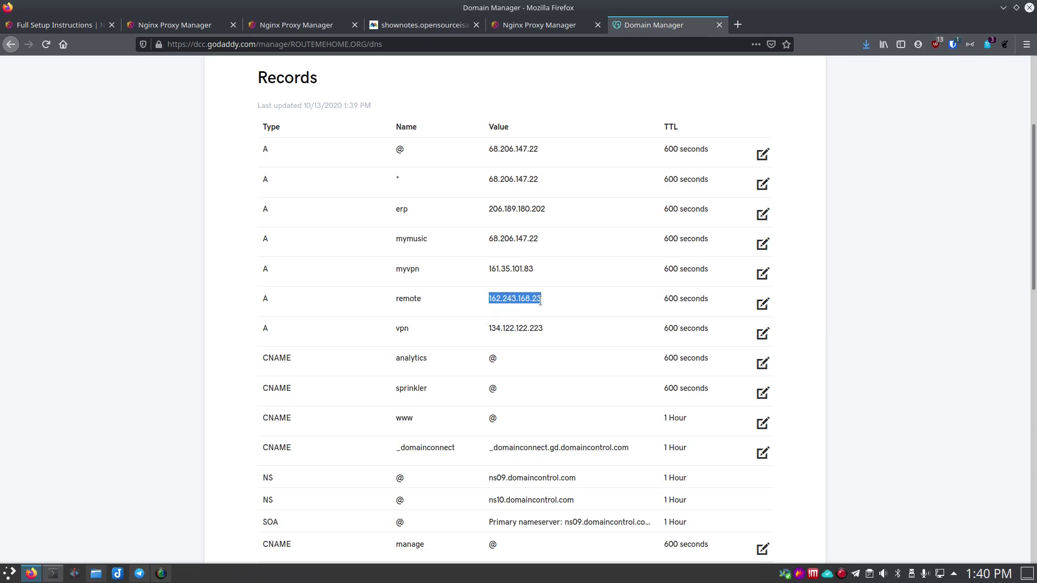
pyautogui.scroll(1, 451, 314)
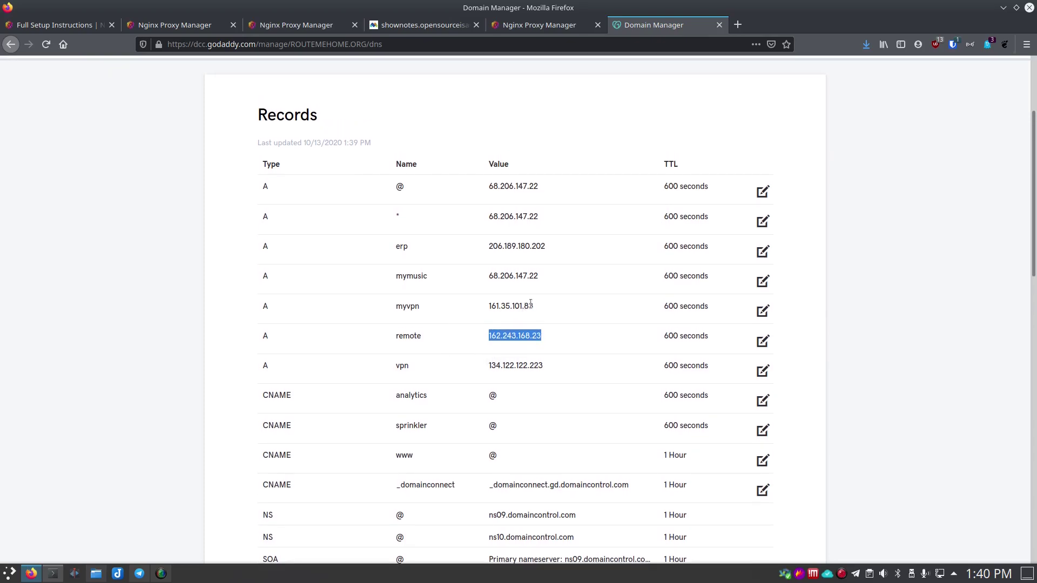
pyautogui.scroll(-4, 577, 332)
pyautogui.scroll(2, 577, 331)
pyautogui.scroll(2, 501, 303)
pyautogui.scroll(2, 424, 364)
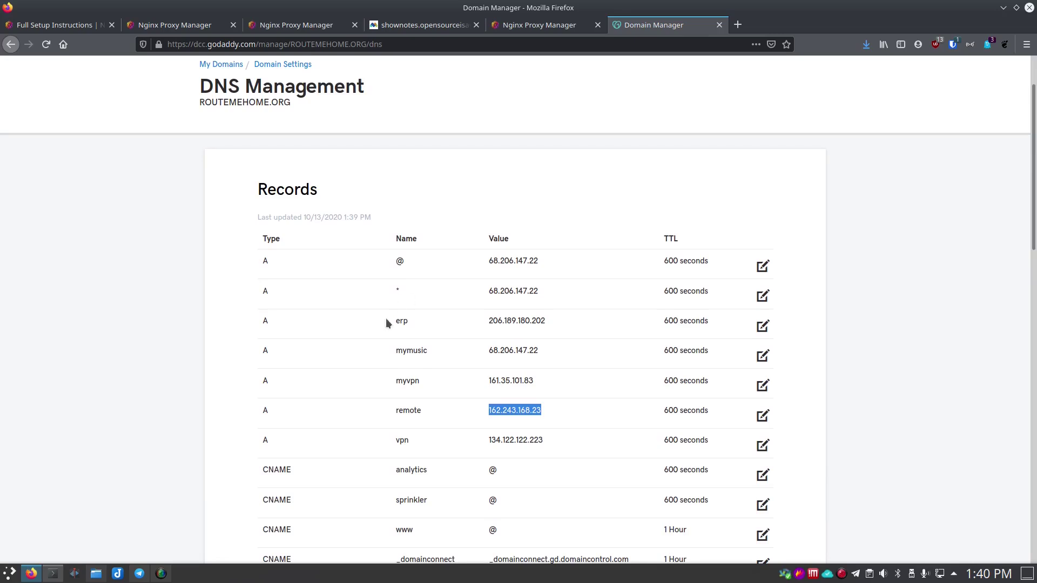
pyautogui.scroll(-4, 379, 485)
pyautogui.scroll(4, 467, 292)
pyautogui.scroll(-3, 501, 333)
pyautogui.scroll(-2, 475, 378)
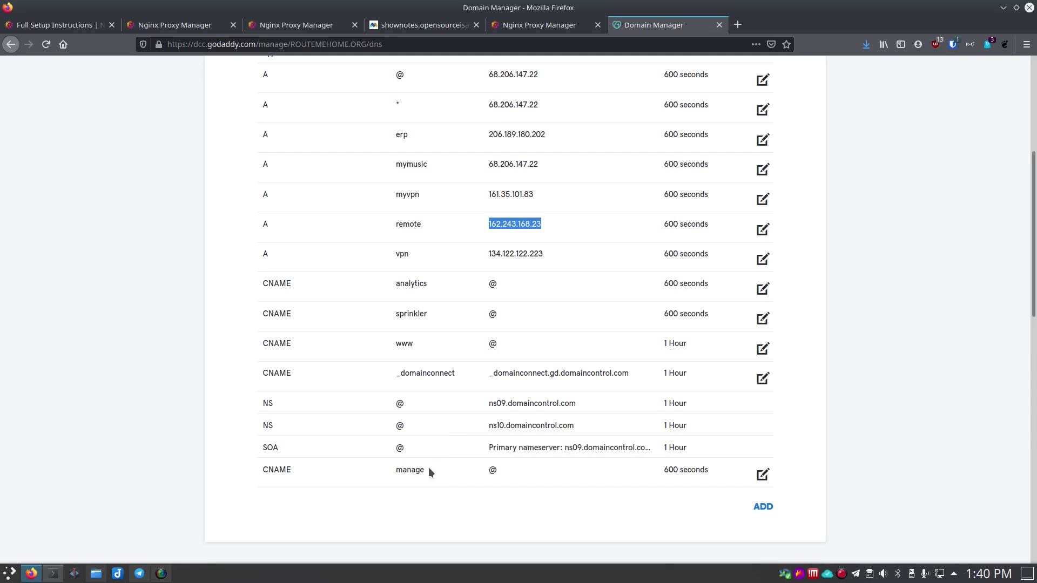
pyautogui.scroll(2, 432, 379)
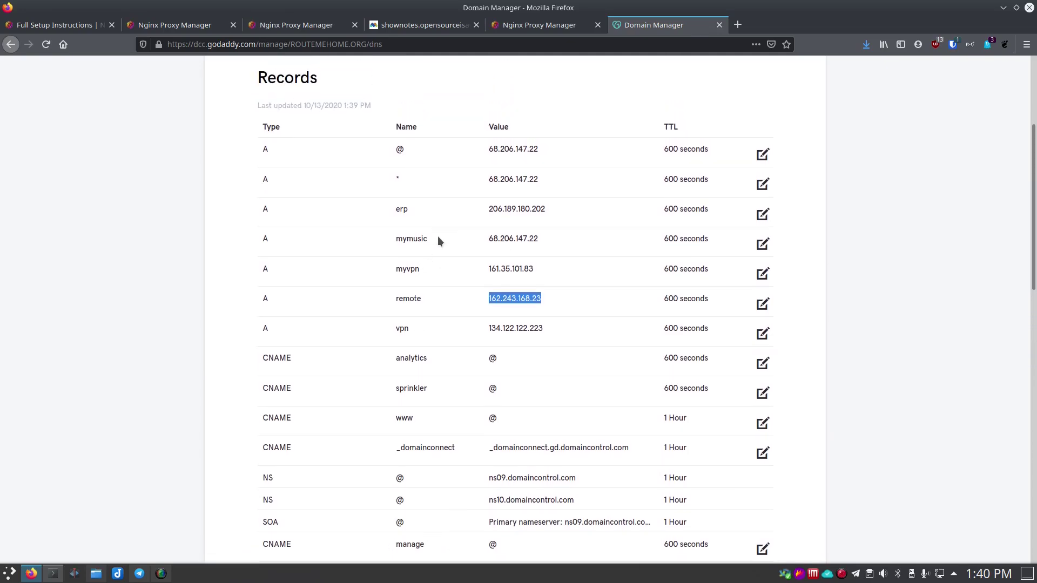
pyautogui.doubleClick(396, 180)
pyautogui.scroll(-2, 423, 229)
pyautogui.scroll(-2, 423, 233)
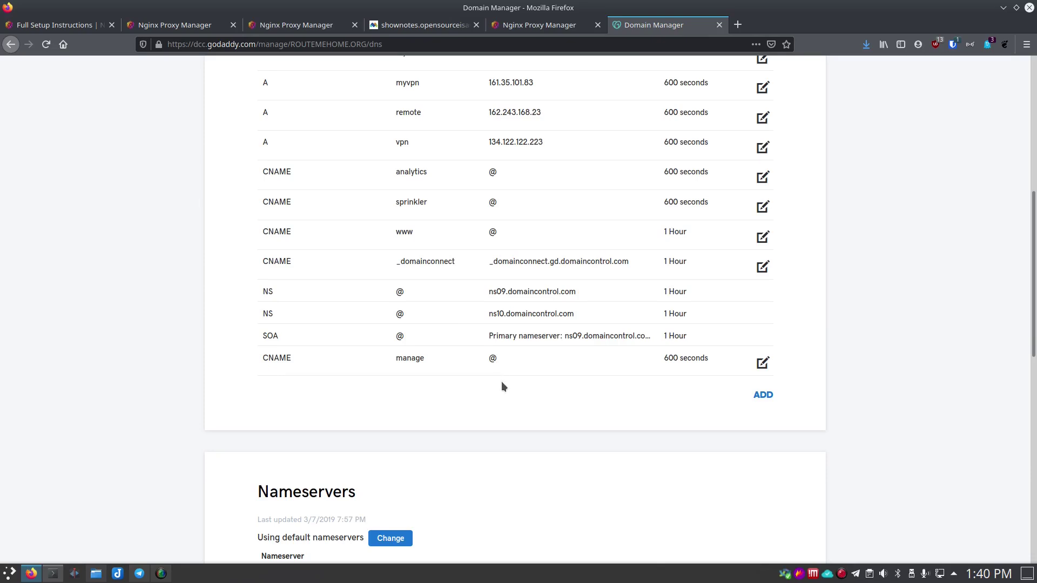
pyautogui.scroll(-2, 513, 367)
pyautogui.scroll(3, 611, 350)
pyautogui.scroll(1, 609, 349)
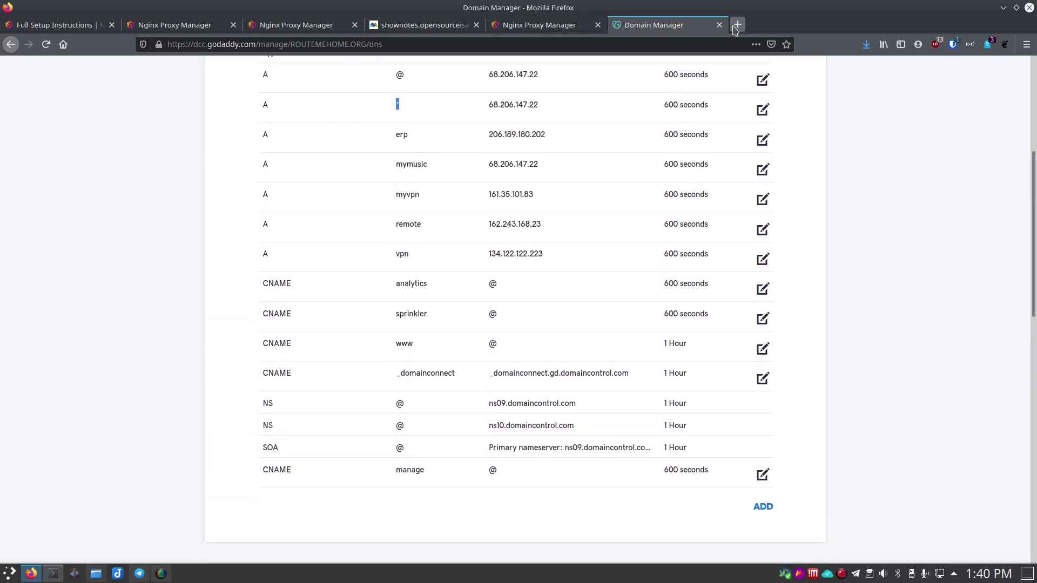
# On the NPM tab, start a new proxy host with domain manage.routemehome.org
pyautogui.click(561, 31)
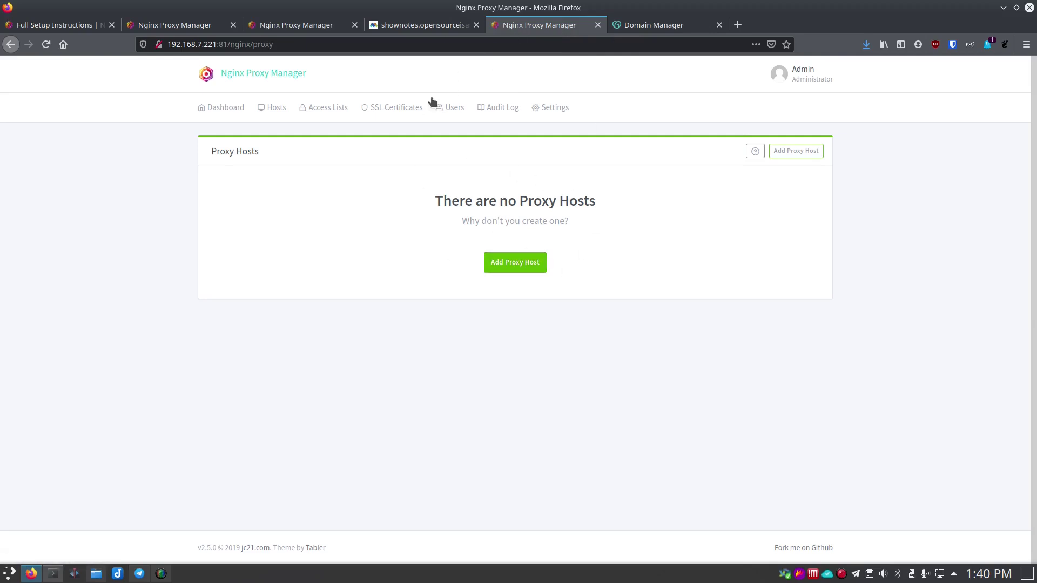
pyautogui.click(290, 25)
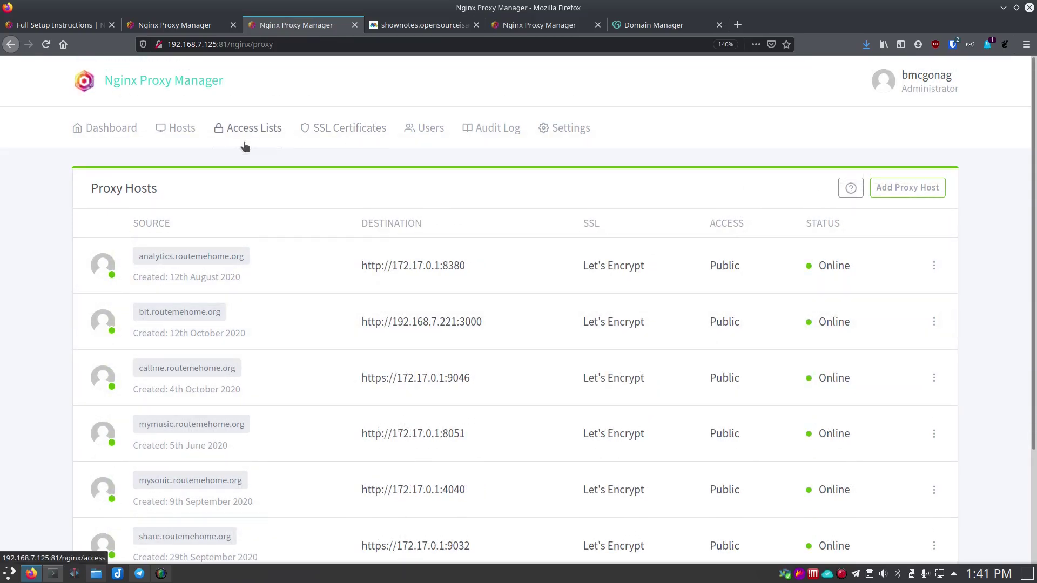
pyautogui.click(903, 189)
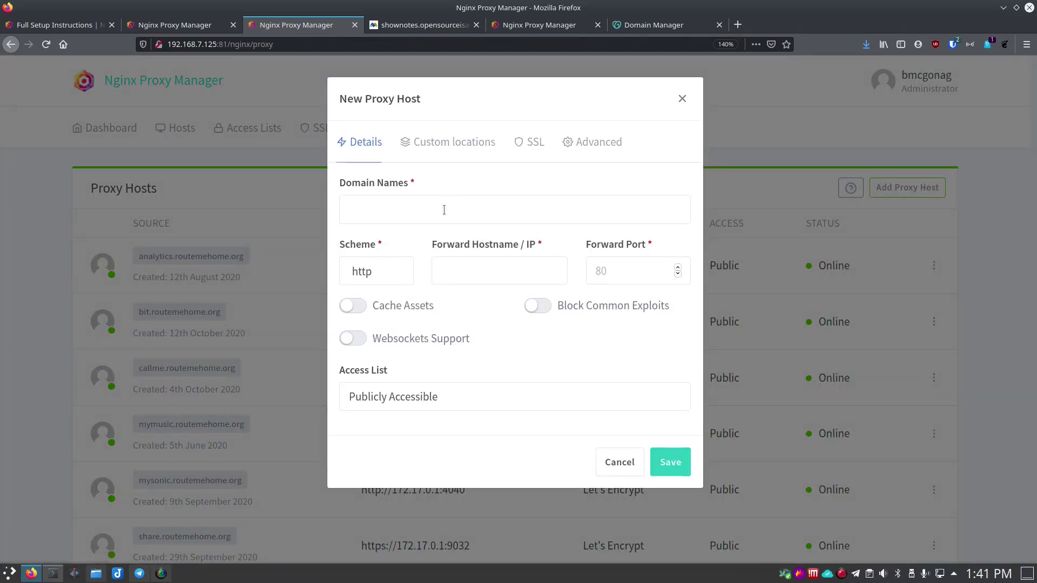
pyautogui.click(444, 210)
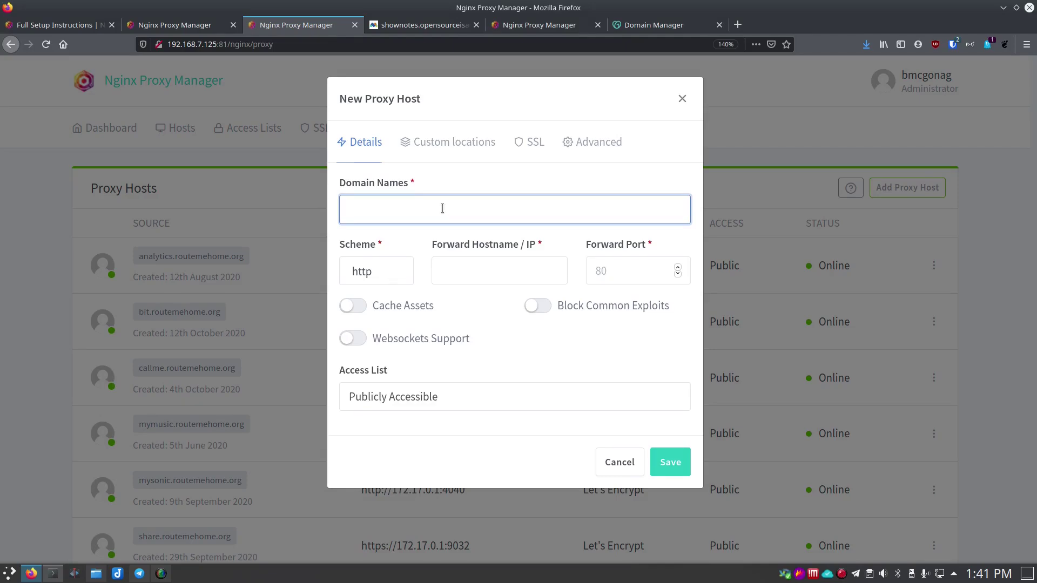
pyautogui.write('mana')
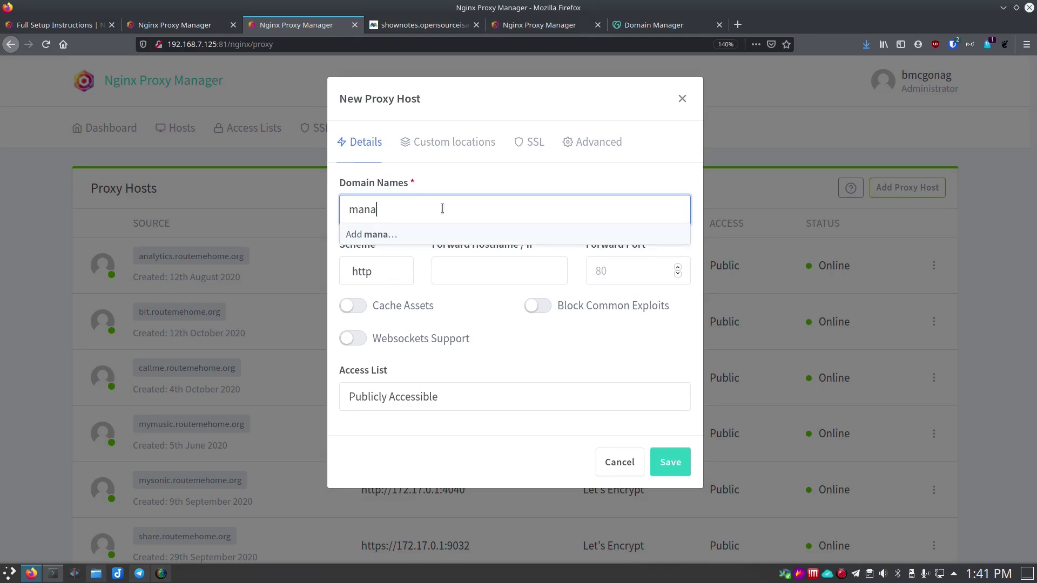
pyautogui.write('ge.routemehome.org')
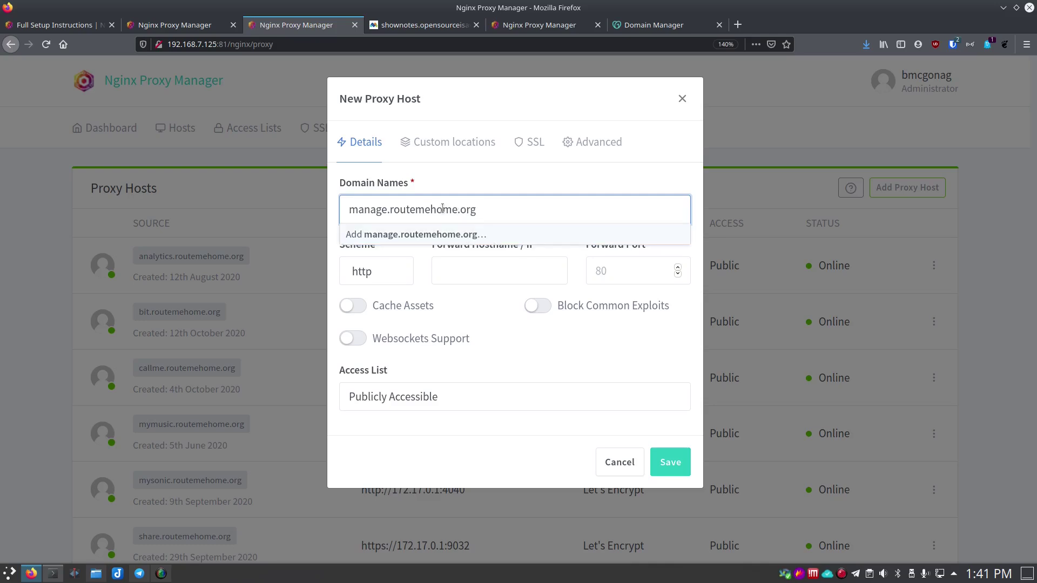
pyautogui.press('Return')
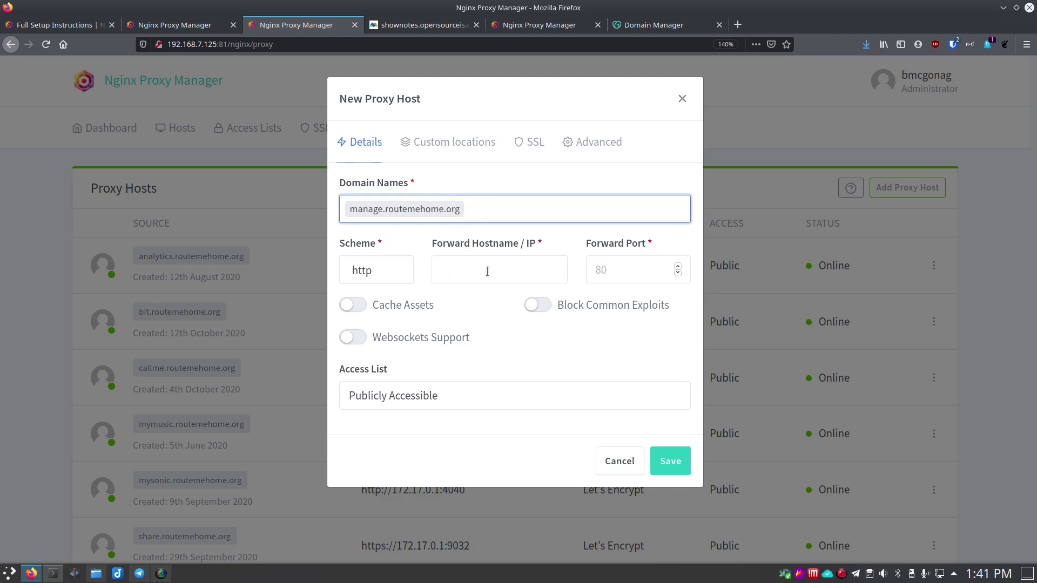
# Set the forward hostname to 172.17.0.1 and forward port to 81
pyautogui.click(470, 270)
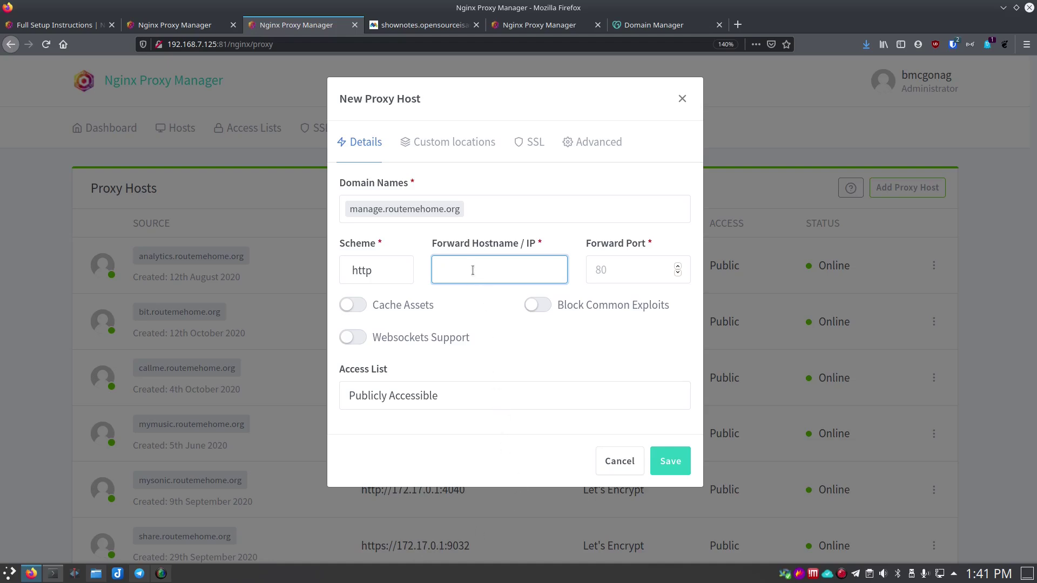
pyautogui.write('172.17.0.1')
pyautogui.press('Tab')
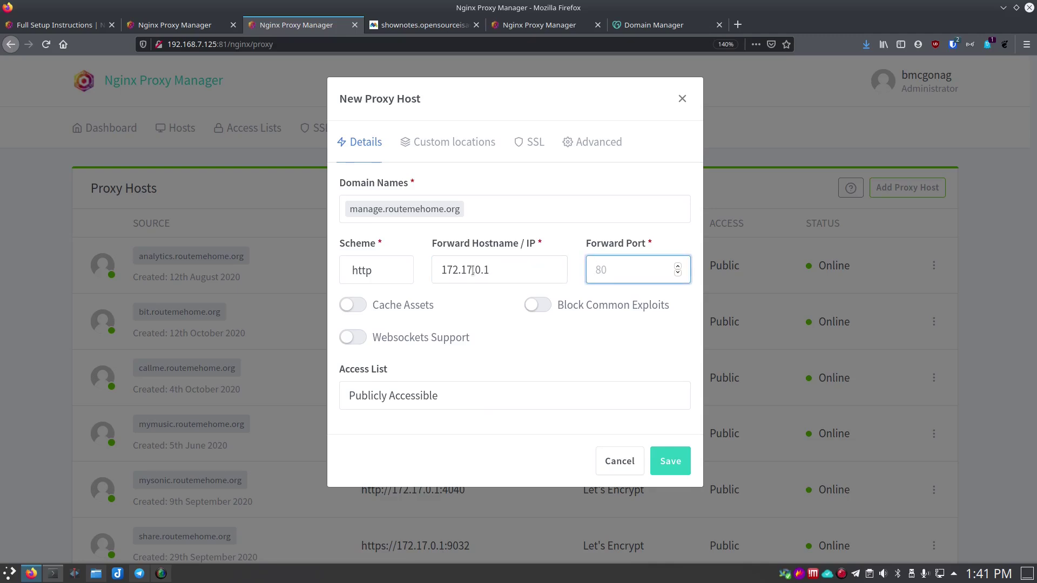
pyautogui.write('81')
# Enable Block Common Exploits, save the host, and test manage.routemehome.org in a new tab
pyautogui.click(538, 304)
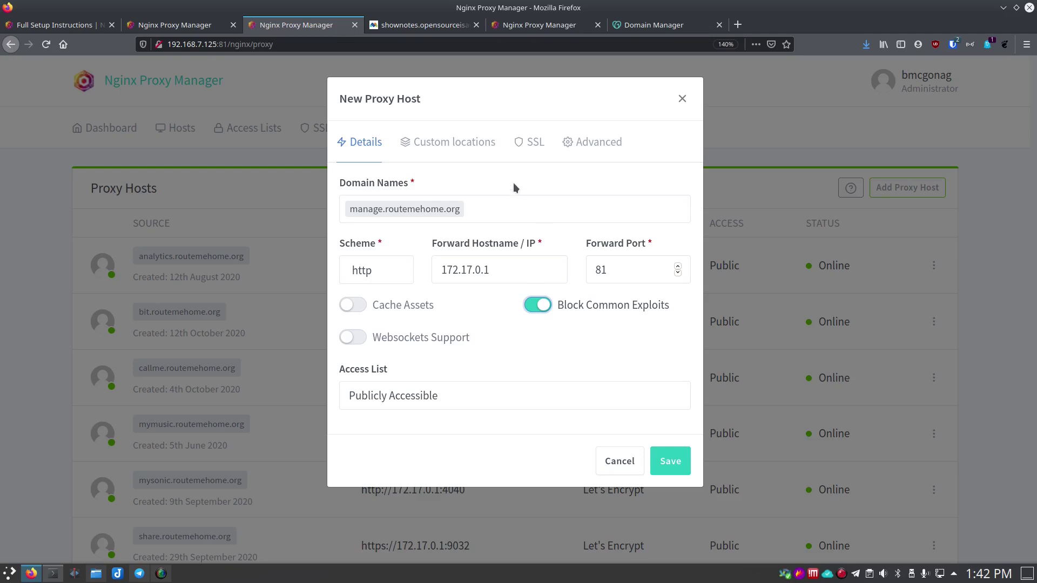
pyautogui.click(668, 464)
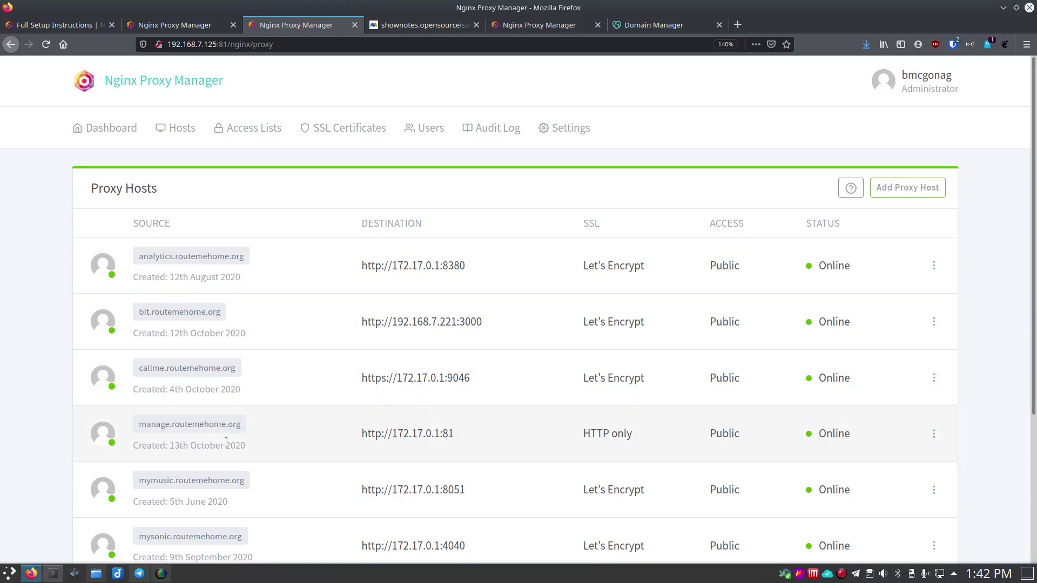
pyautogui.click(211, 428)
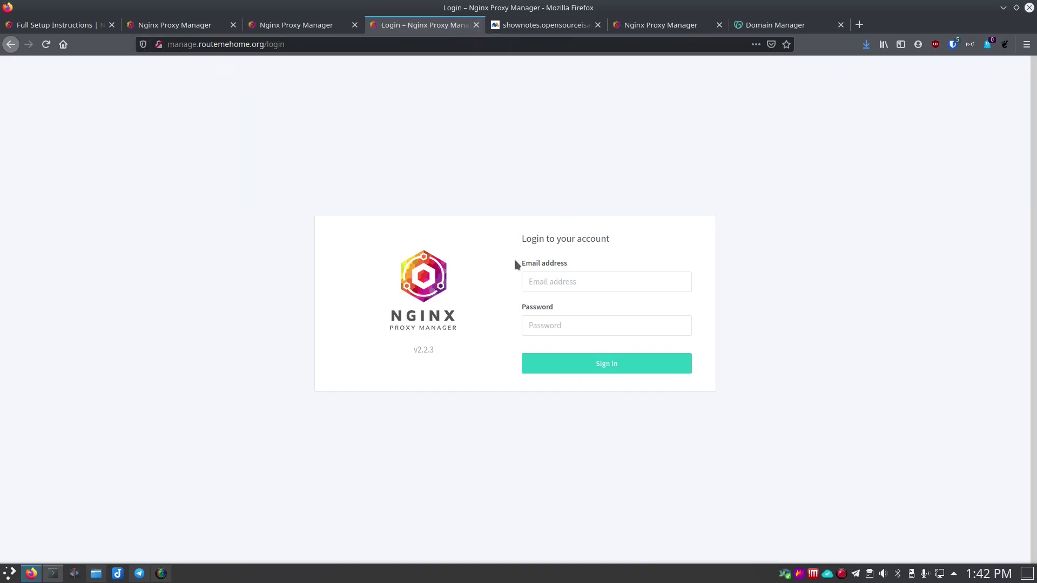
pyautogui.click(477, 26)
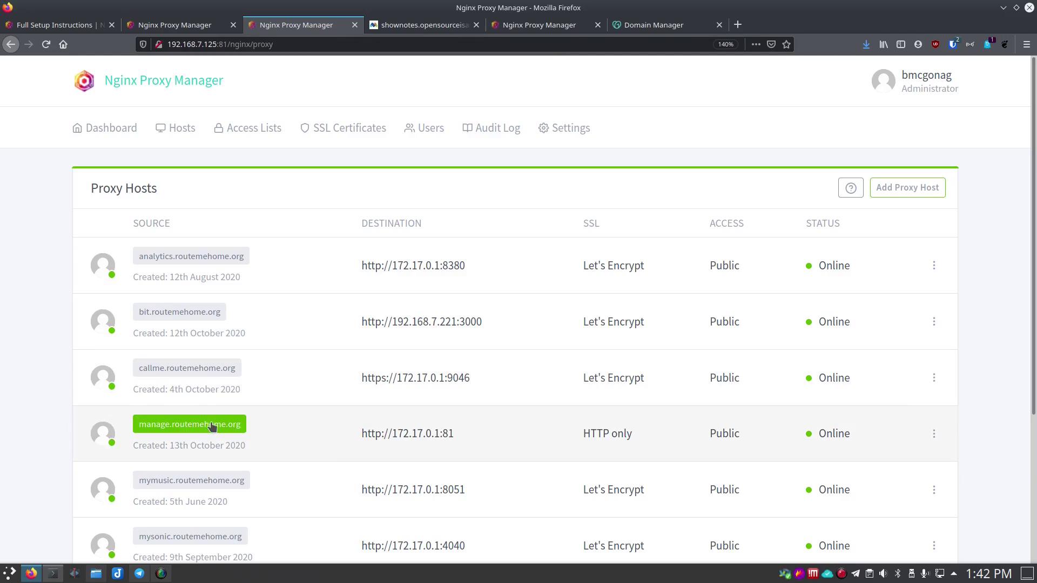
pyautogui.click(934, 435)
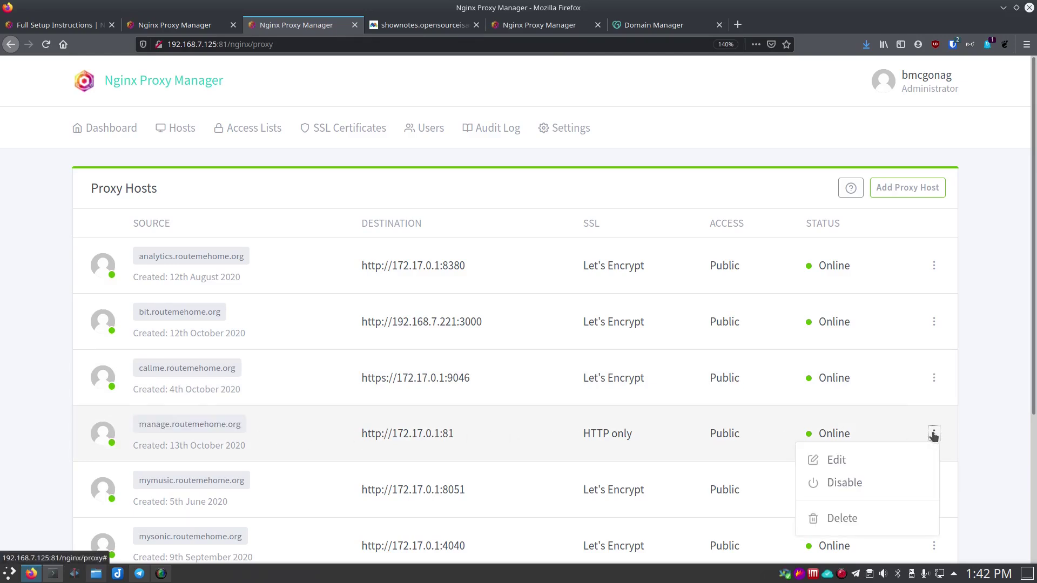
# Edit the host to request a new Let's Encrypt certificate with Force SSL, agree to terms, and save
pyautogui.click(840, 462)
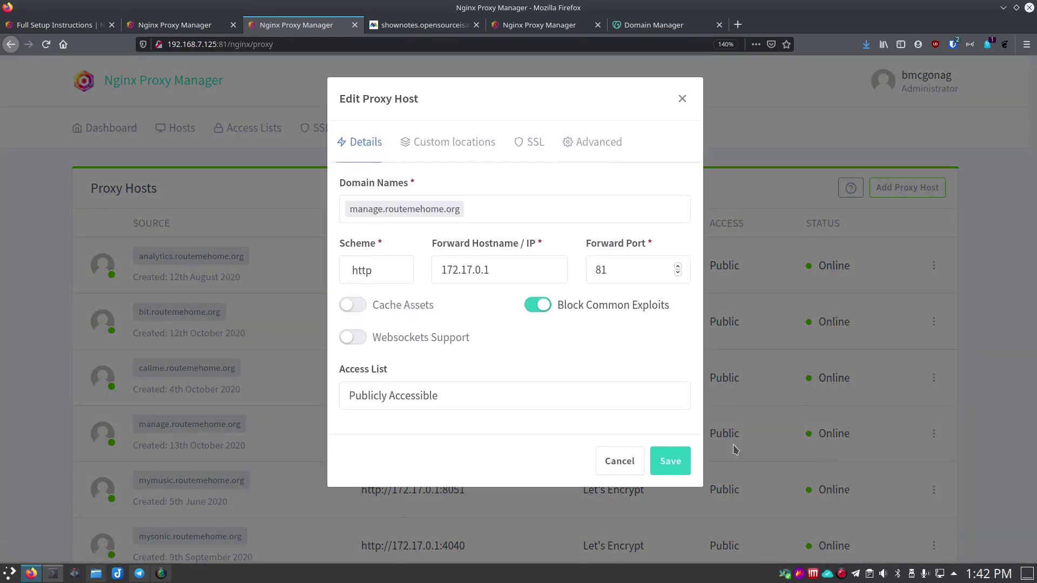
pyautogui.click(529, 144)
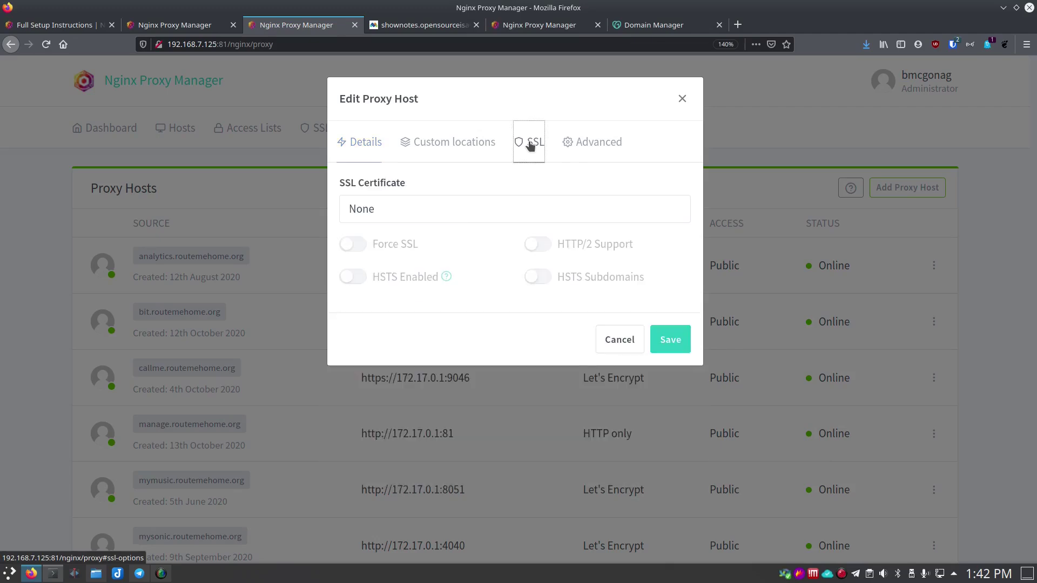
pyautogui.click(412, 210)
pyautogui.click(407, 274)
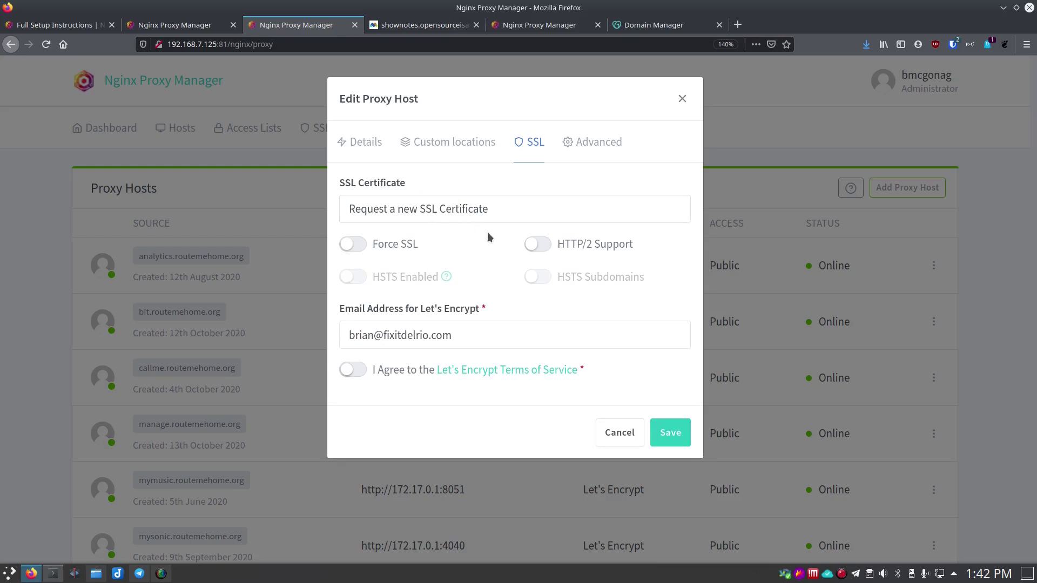
pyautogui.click(356, 245)
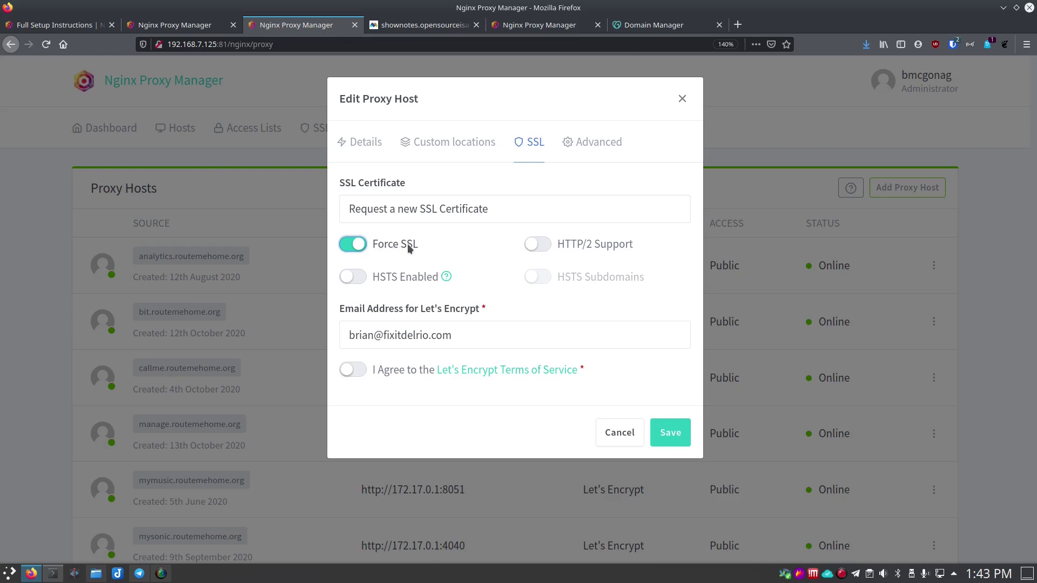
pyautogui.moveTo(459, 335); pyautogui.dragTo(334, 330)
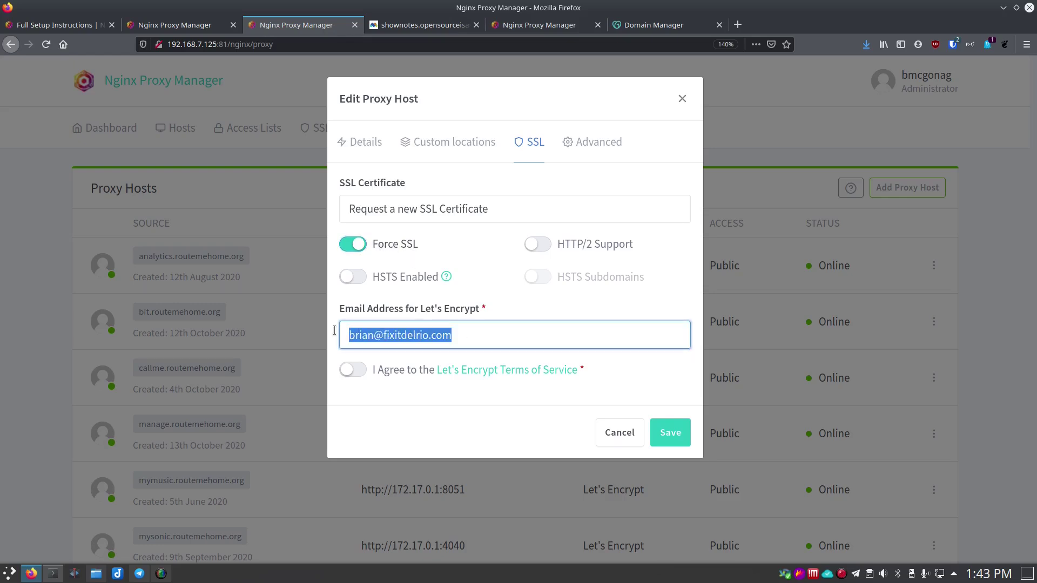
pyautogui.click(481, 333)
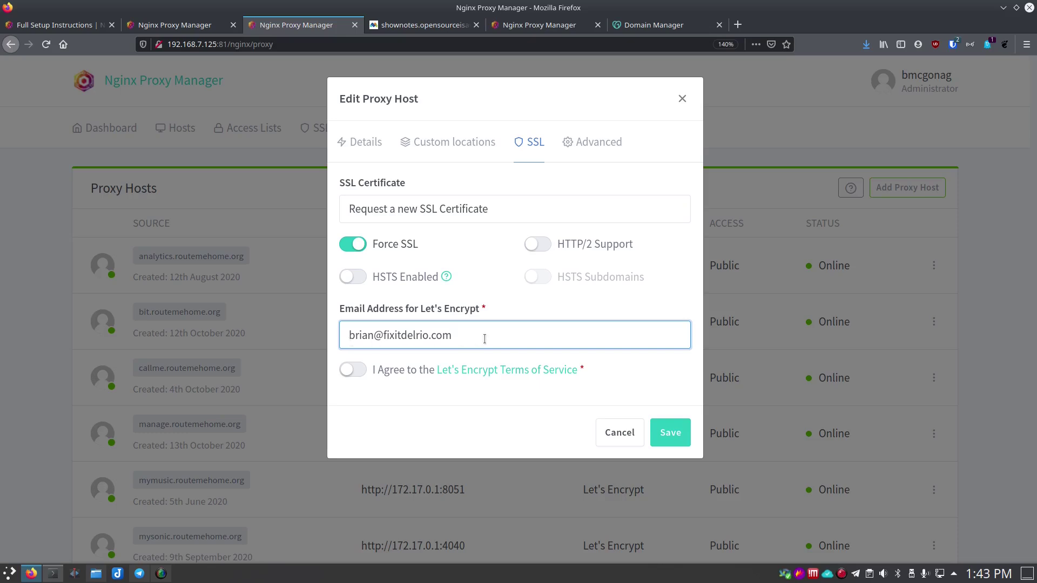
pyautogui.moveTo(475, 334); pyautogui.dragTo(340, 336)
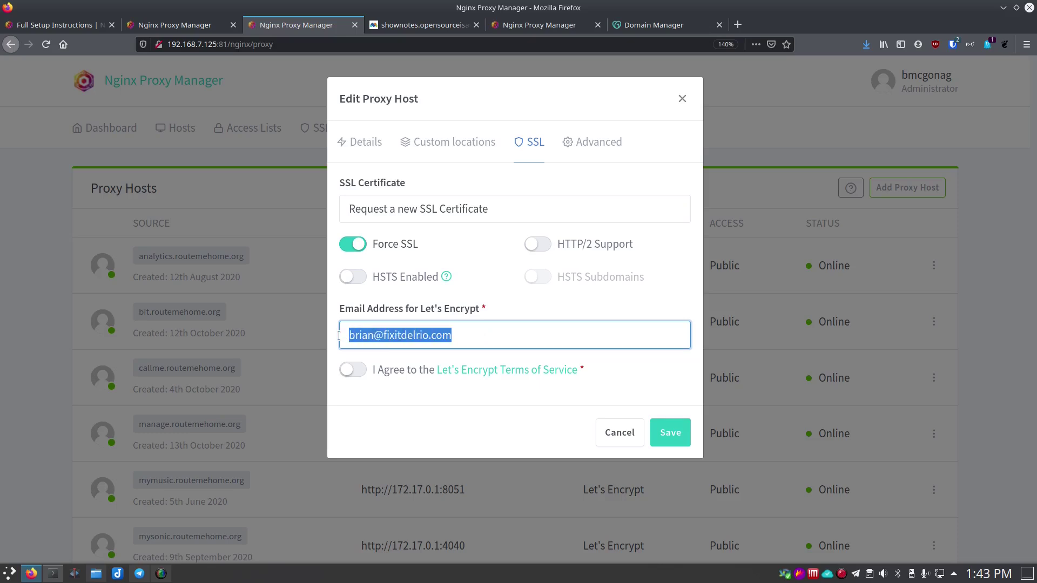
pyautogui.click(477, 335)
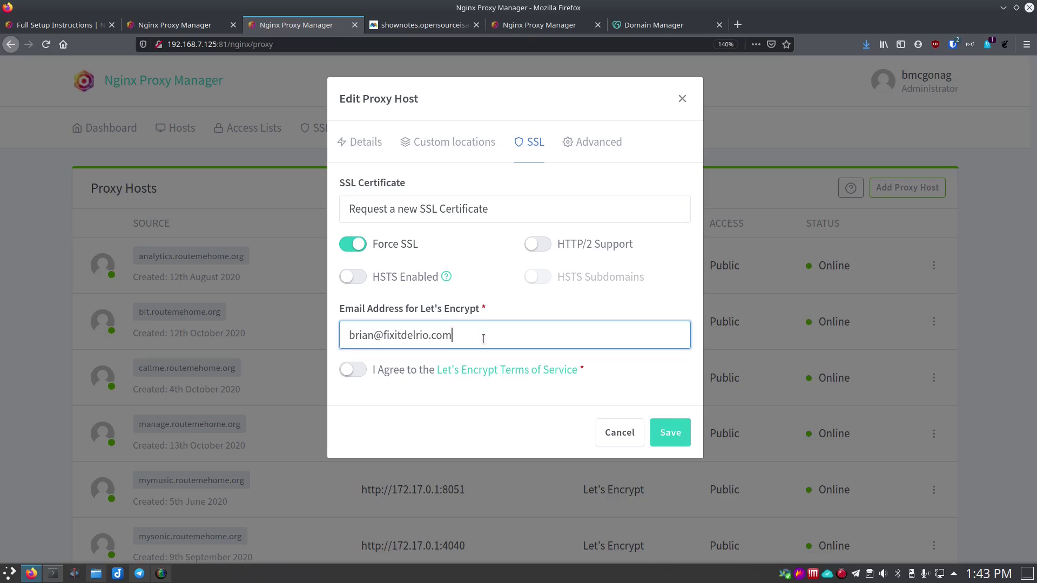
pyautogui.click(354, 368)
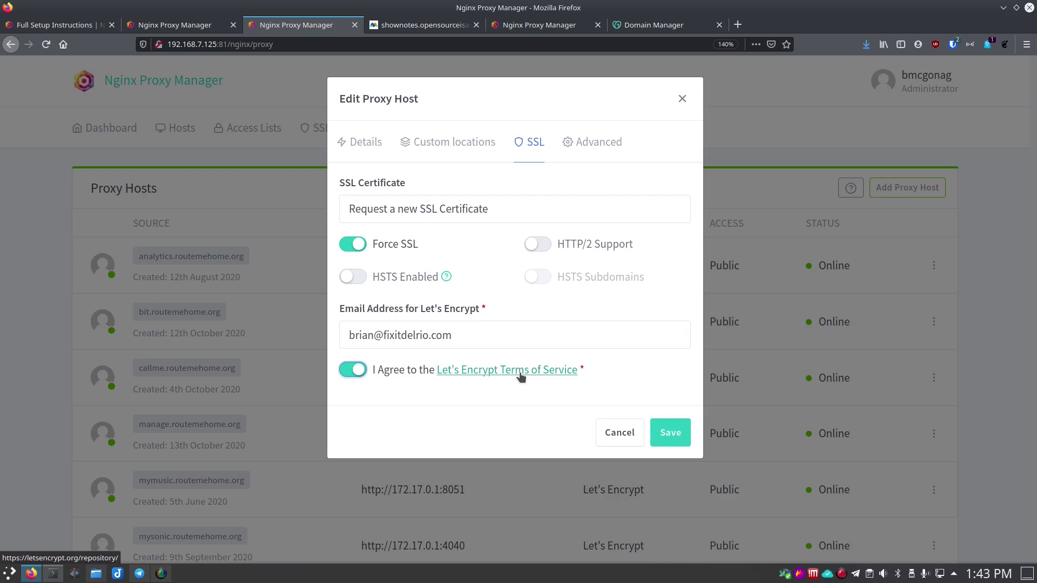
pyautogui.click(673, 433)
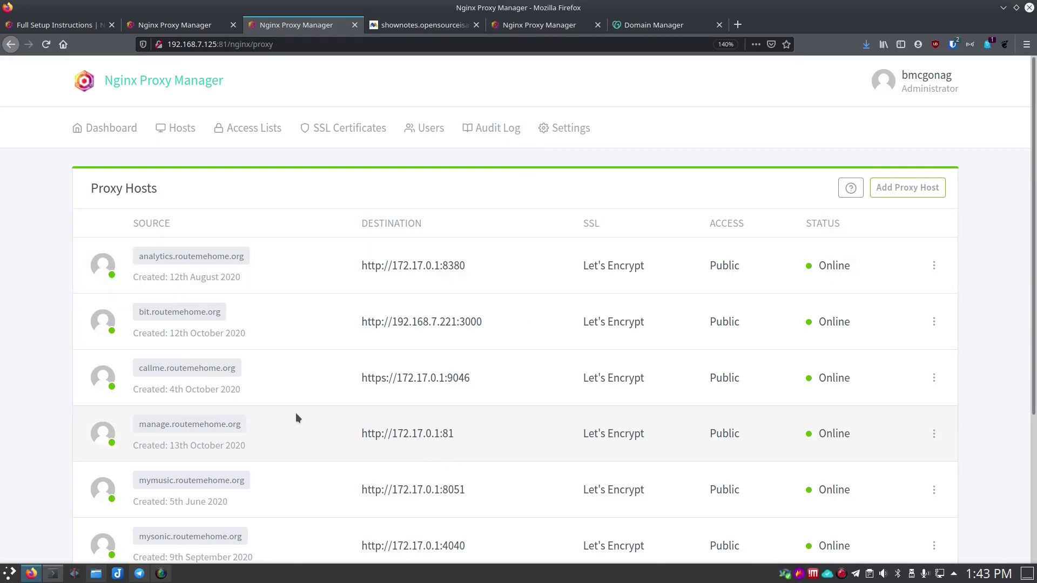
# Open manage.routemehome.org over HTTPS and sign in with the admin email and password
pyautogui.click(218, 425)
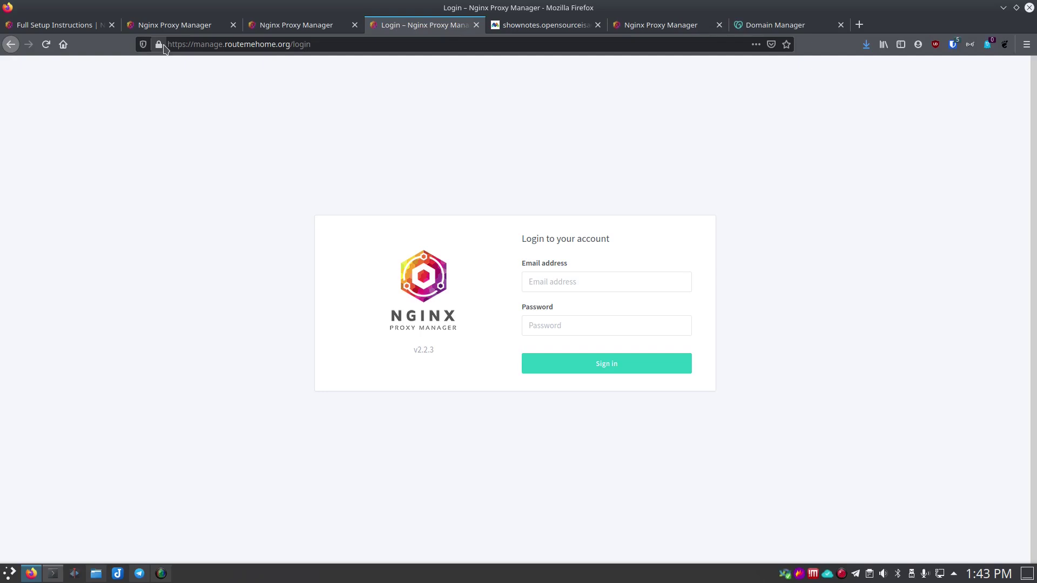
pyautogui.click(532, 281)
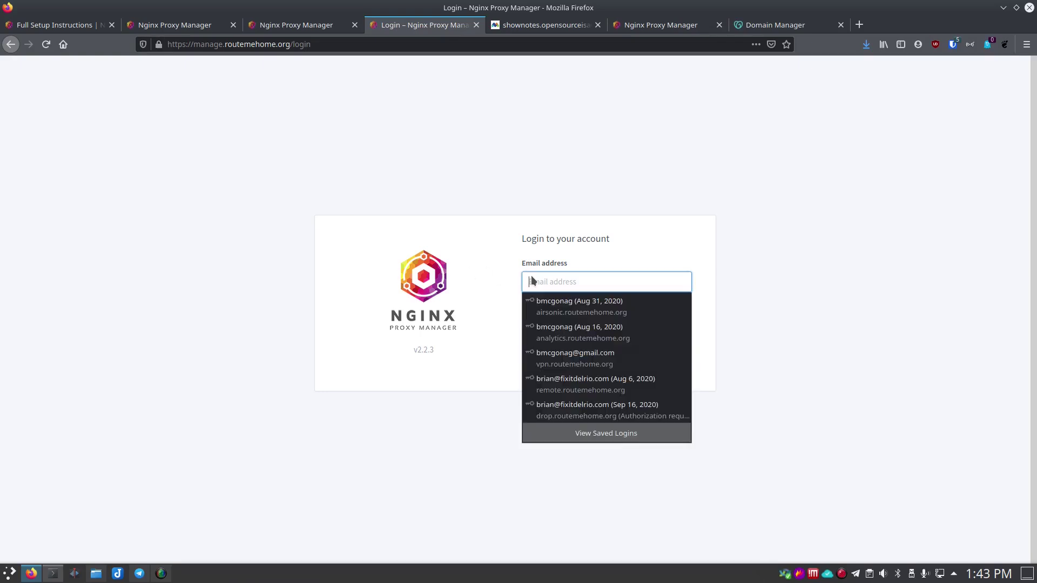
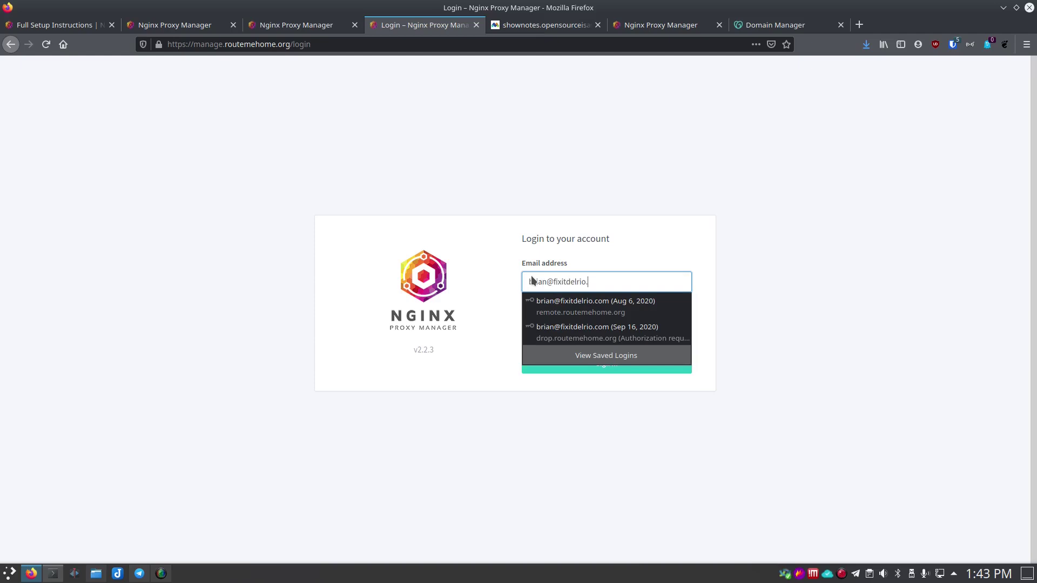
pyautogui.press('Tab')
pyautogui.write('***********')
pyautogui.press('Return')
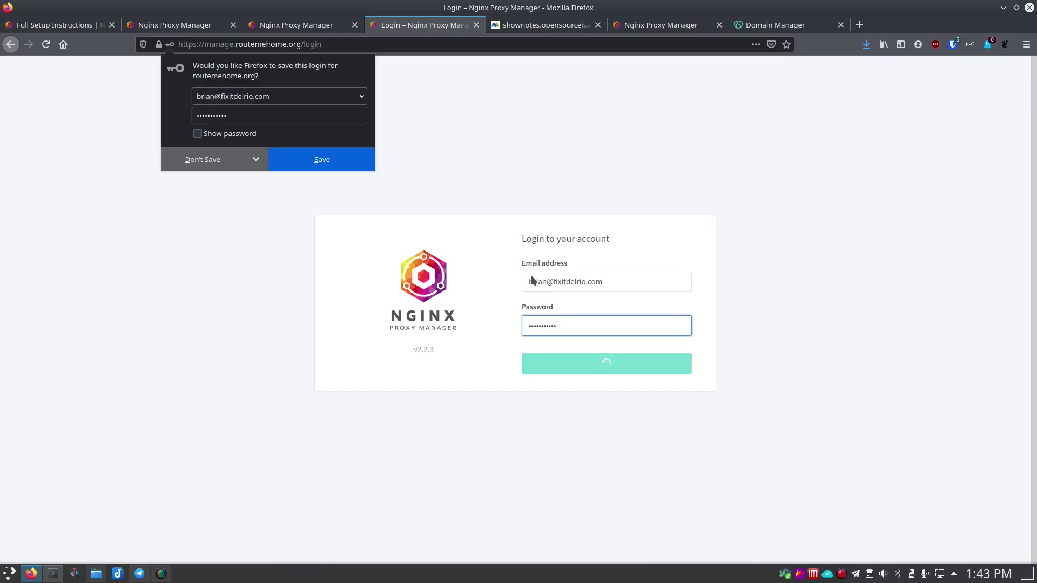
# Replace the rejected password with the correct one, sign in, and dismiss the password-update prompt
pyautogui.click(575, 319)
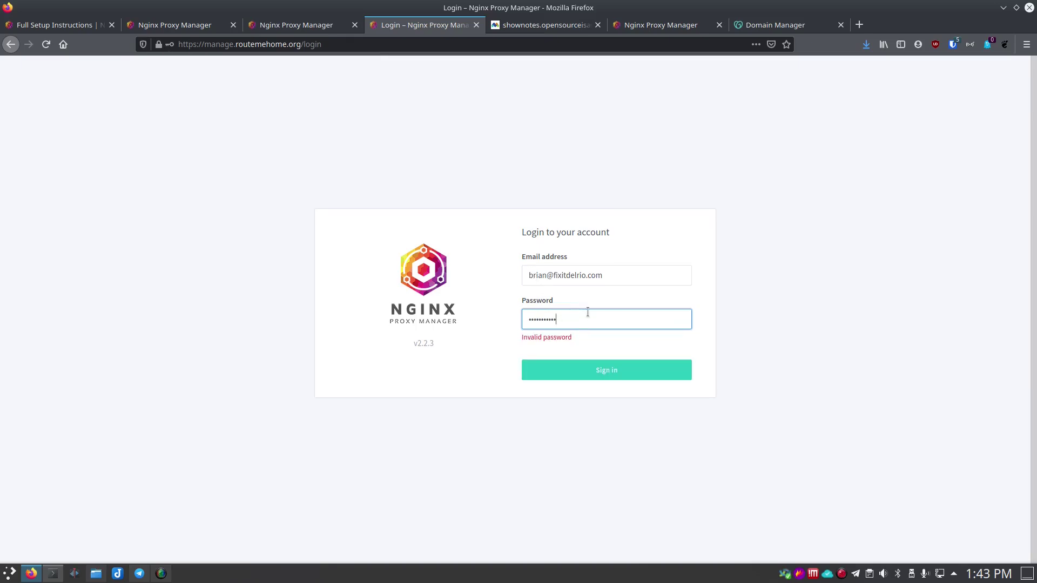
pyautogui.moveTo(562, 320); pyautogui.dragTo(496, 316)
pyautogui.hotkey('ctrl', 'v')
pyautogui.press('Return')
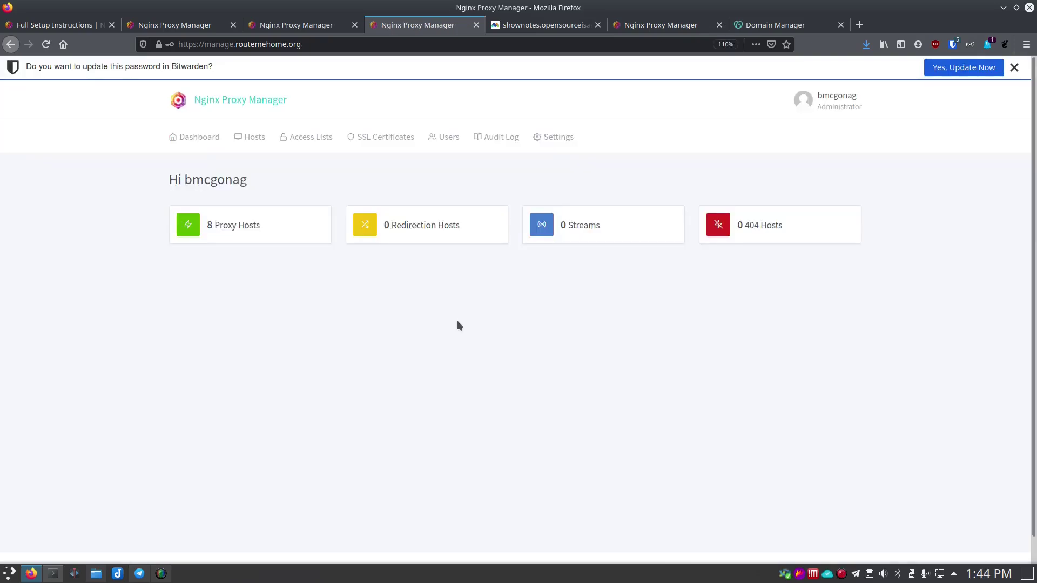
pyautogui.click(1013, 67)
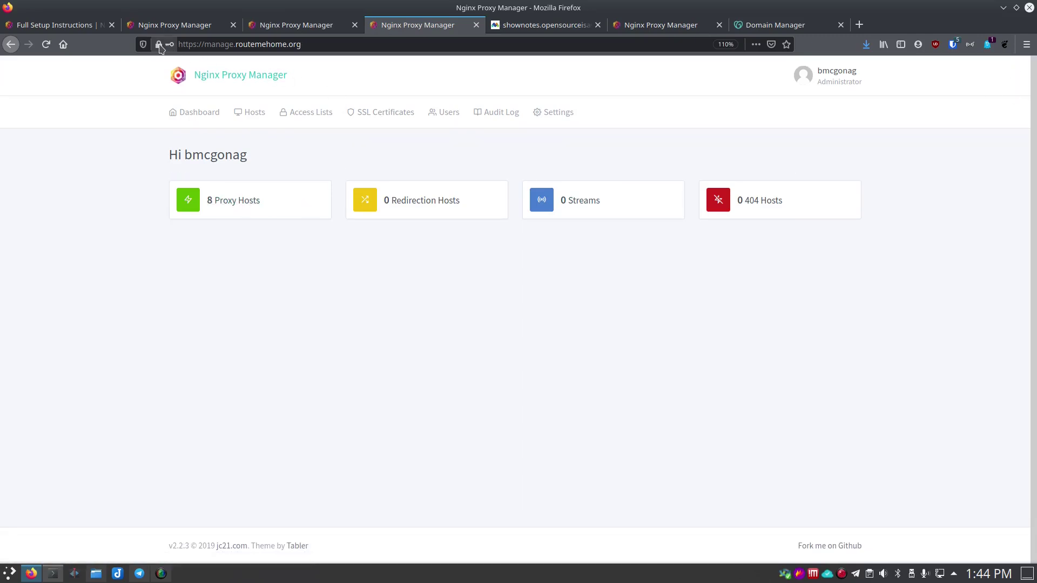
pyautogui.moveTo(160, 48)
# Re-save localOnly unchanged, delete it, and start adding a new access list
pyautogui.click(310, 120)
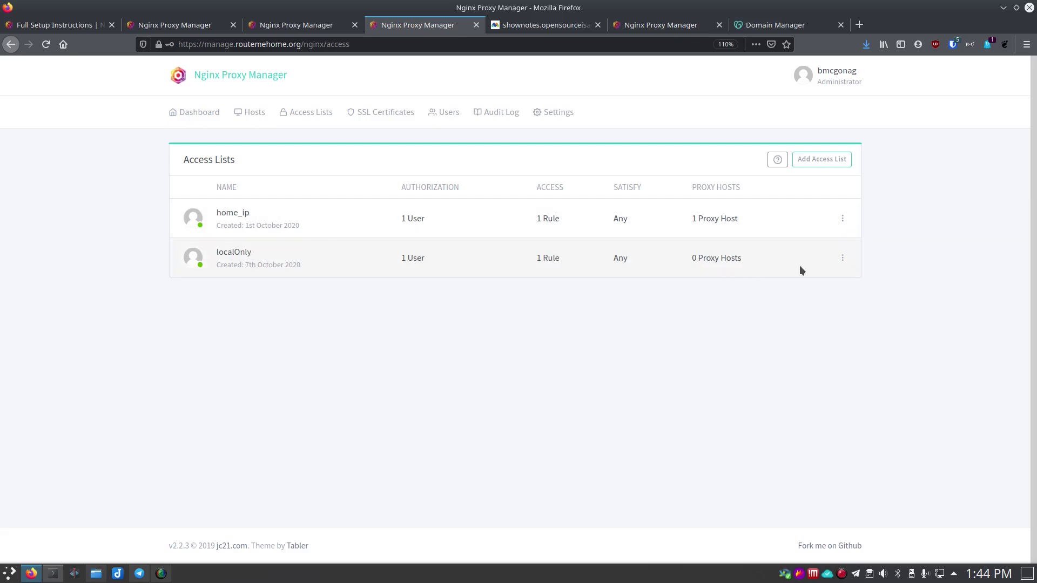
pyautogui.click(840, 258)
pyautogui.click(781, 279)
pyautogui.click(636, 254)
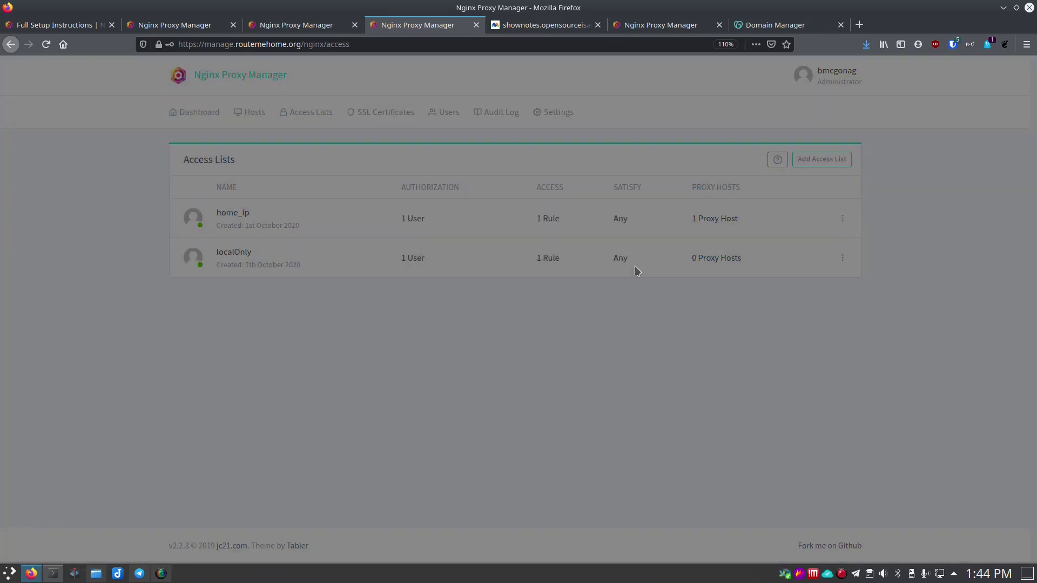
pyautogui.click(840, 259)
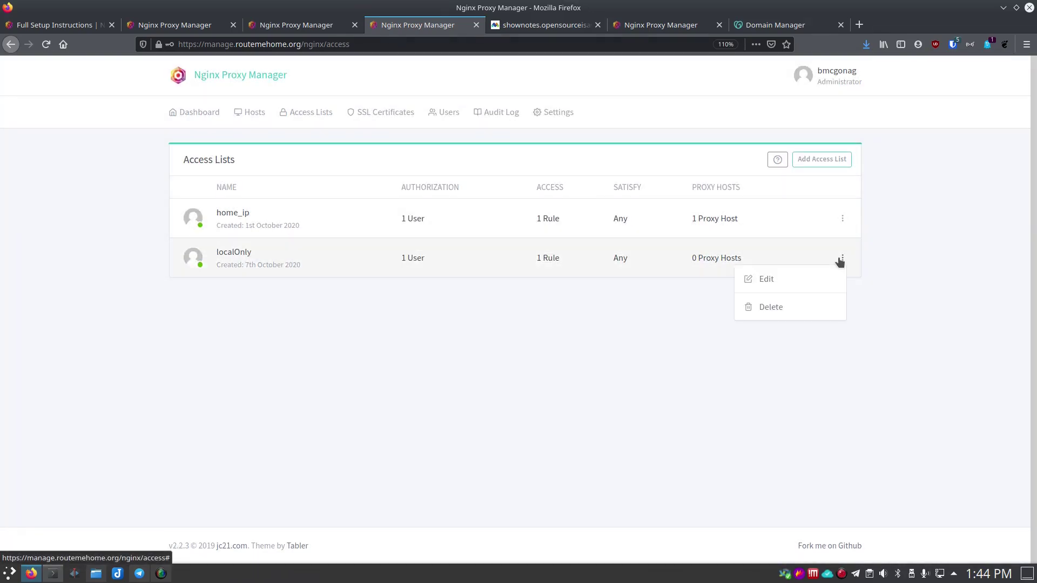
pyautogui.click(770, 306)
pyautogui.click(629, 167)
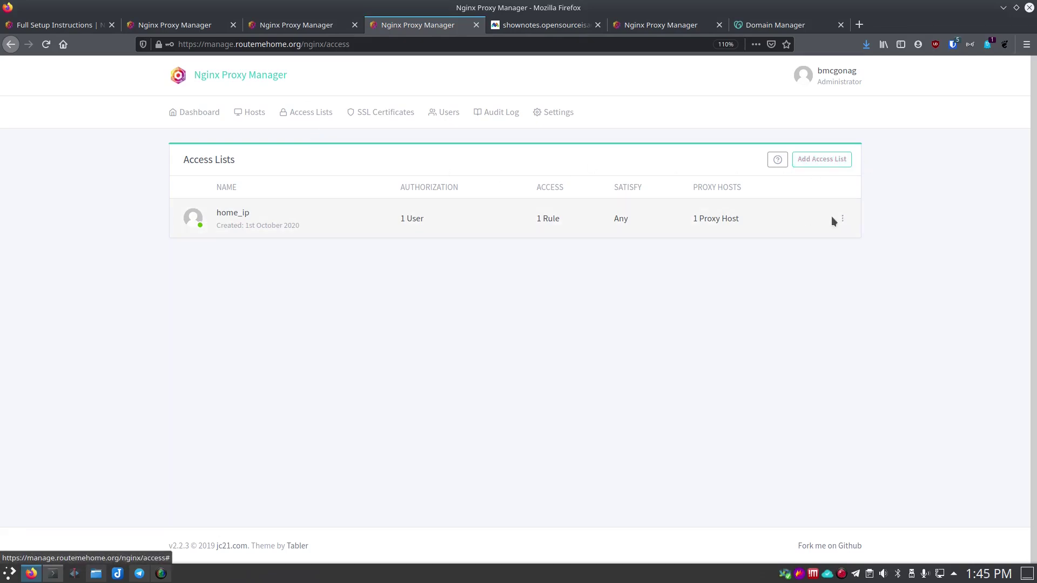
pyautogui.click(819, 164)
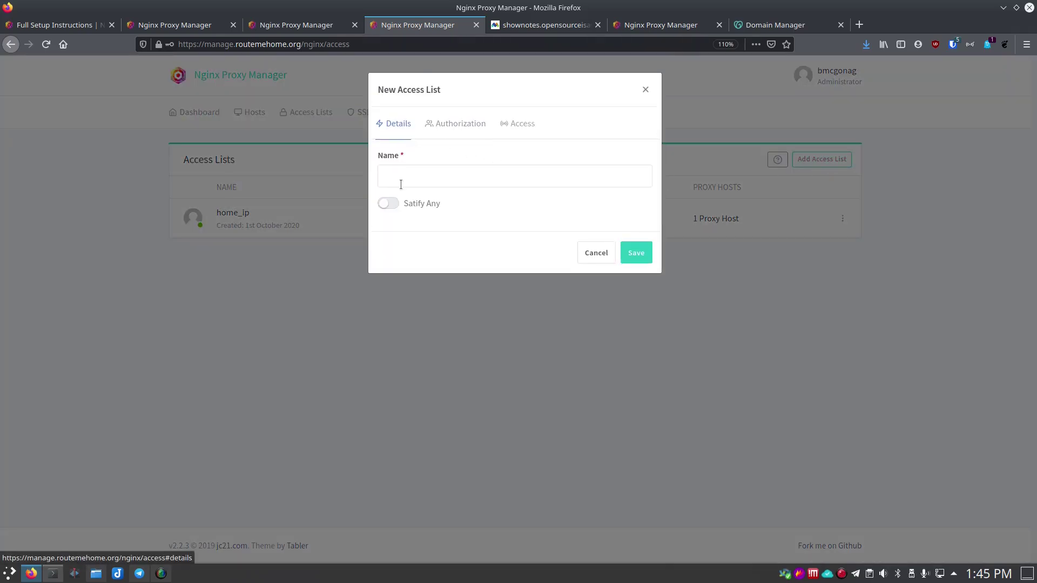
# Name the new access list home_only and open its Authorization section
pyautogui.click(404, 178)
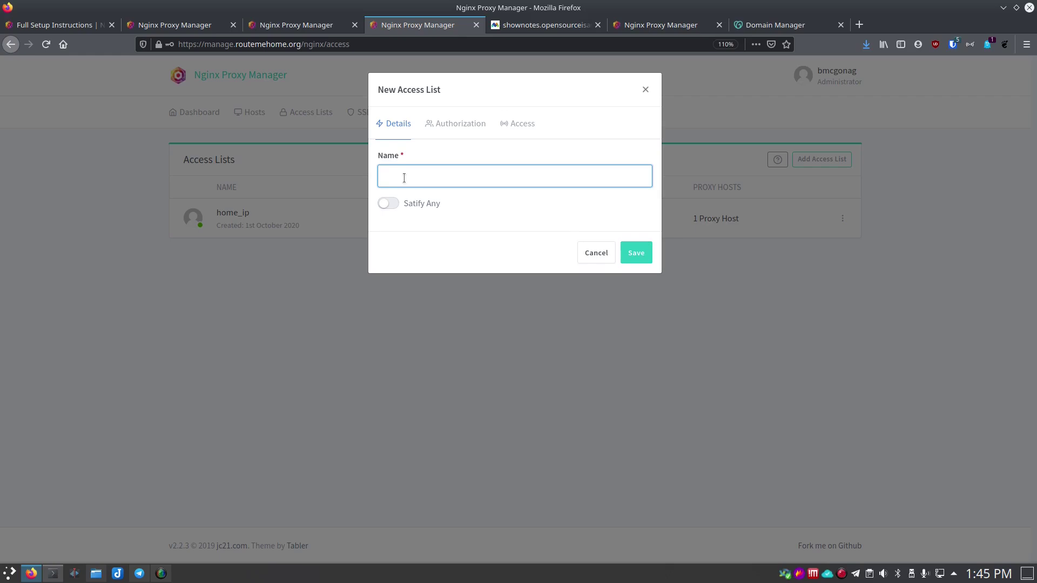
pyautogui.write('home_only')
pyautogui.click(447, 129)
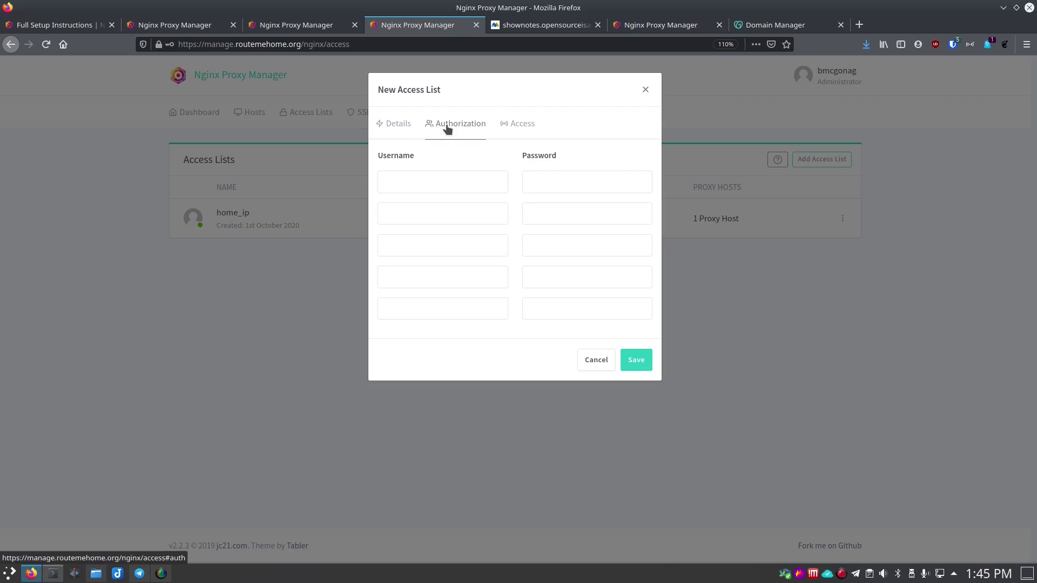
pyautogui.click(475, 190)
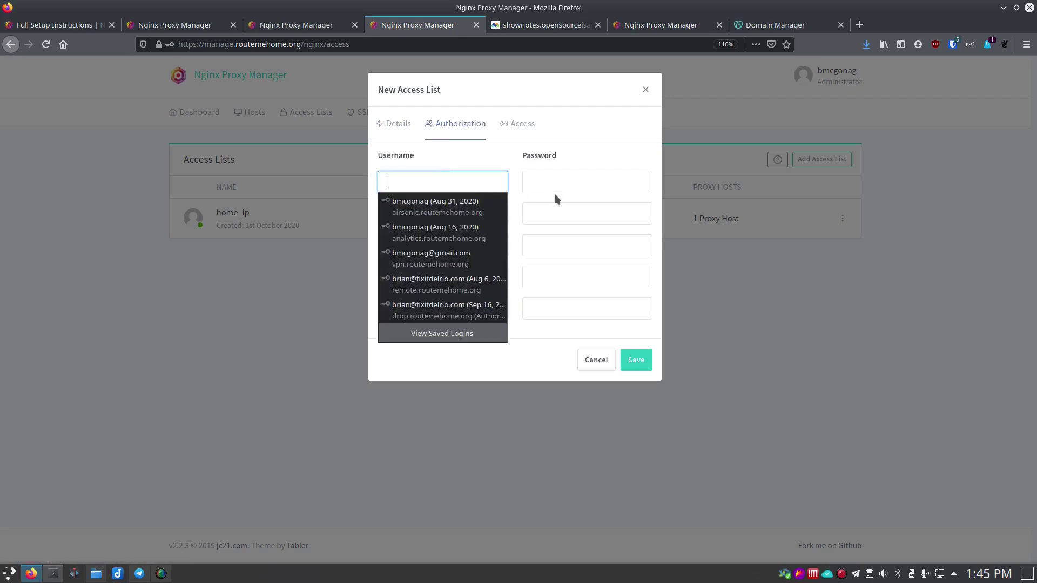
pyautogui.click(557, 215)
pyautogui.click(463, 214)
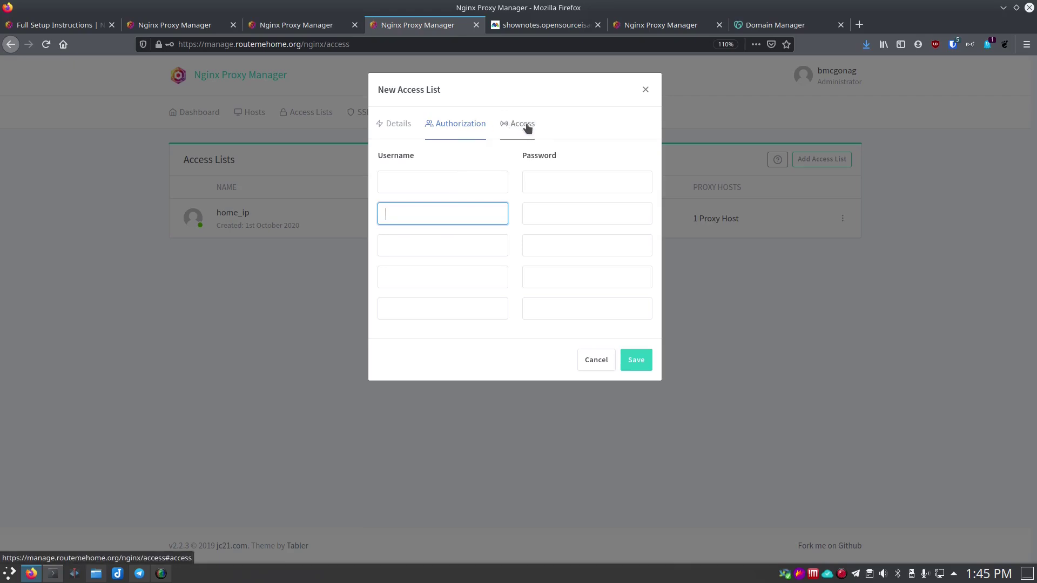
# Enter the login's email username and password, then go to the first allow rule
pyautogui.click(477, 183)
pyautogui.press('Tab')
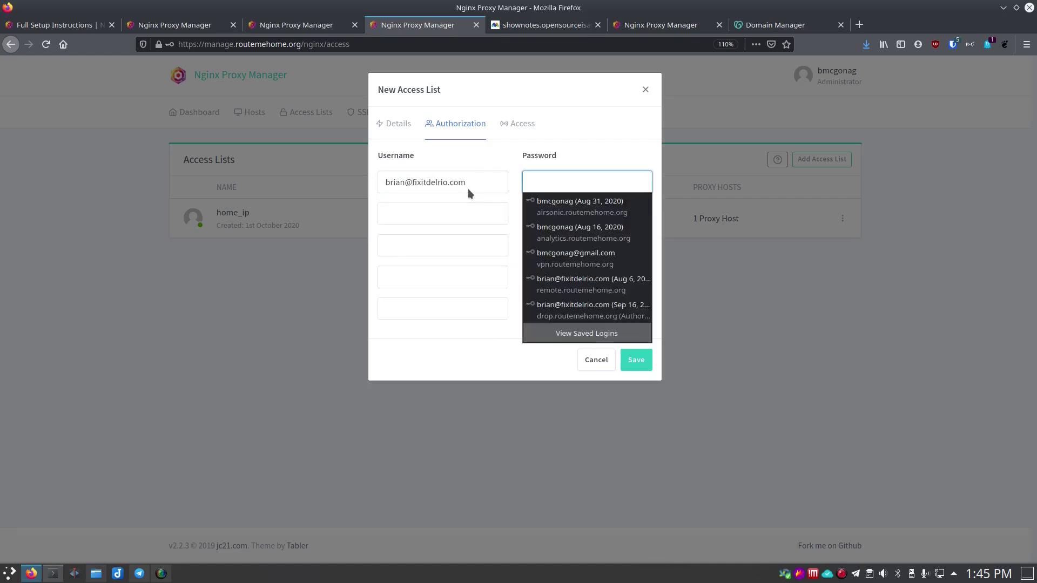
pyautogui.write('*******')
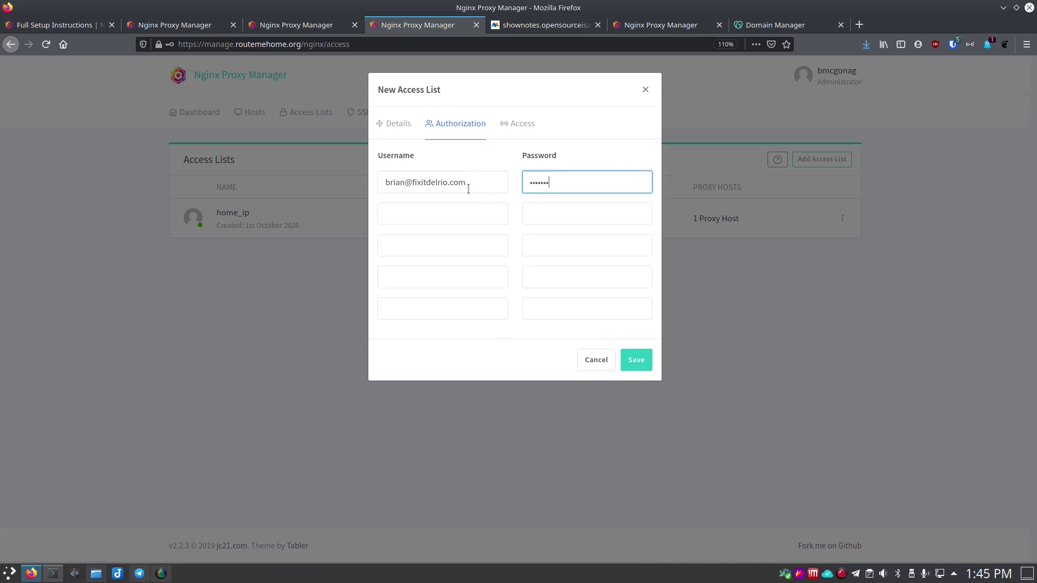
pyautogui.write('**')
pyautogui.click(520, 126)
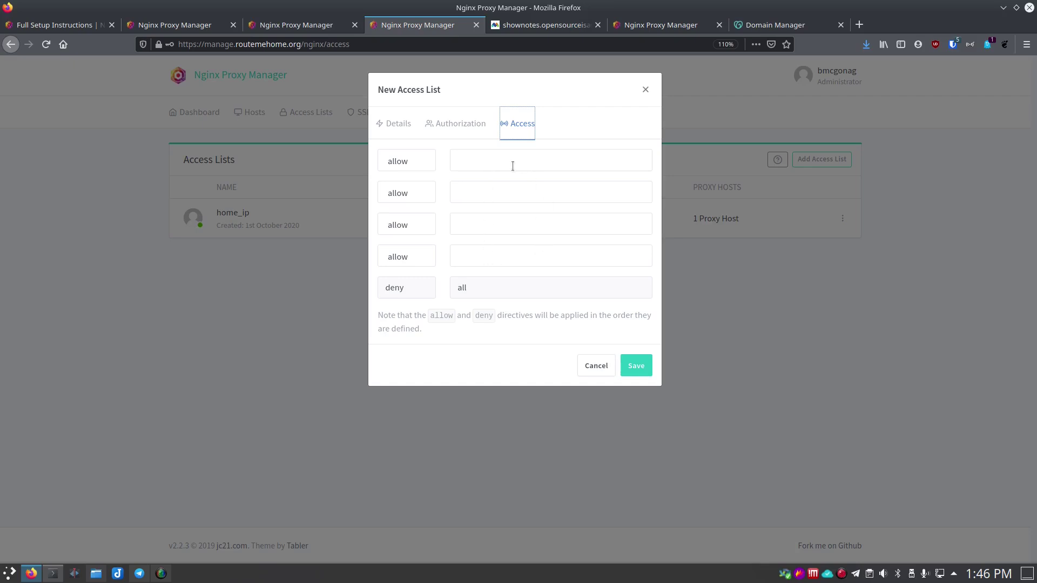
pyautogui.click(485, 160)
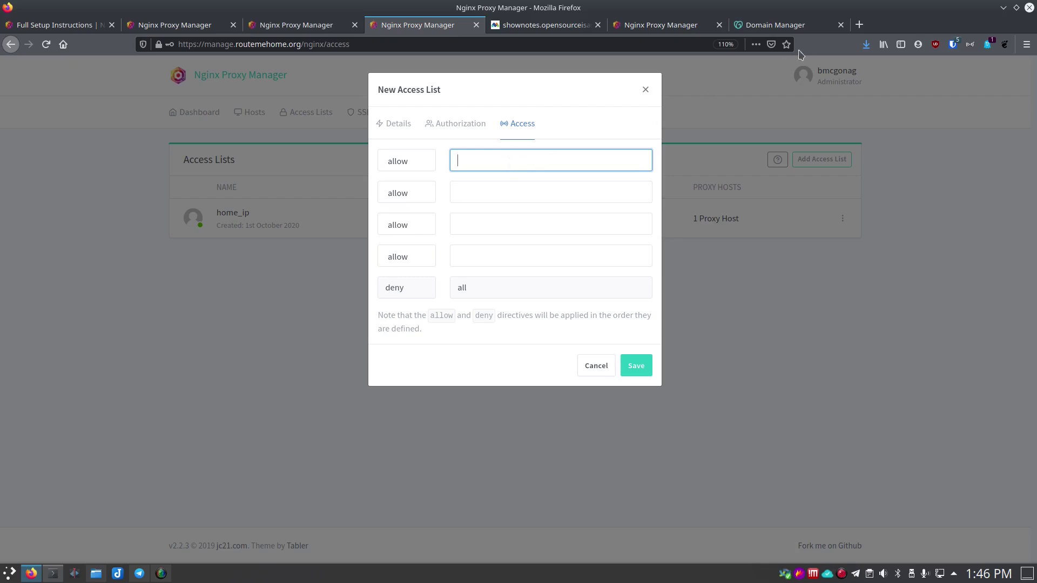
# Copy the public IP 68.206.147.22 from ipchicken.com in a new tab
pyautogui.click(859, 25)
pyautogui.click(597, 46)
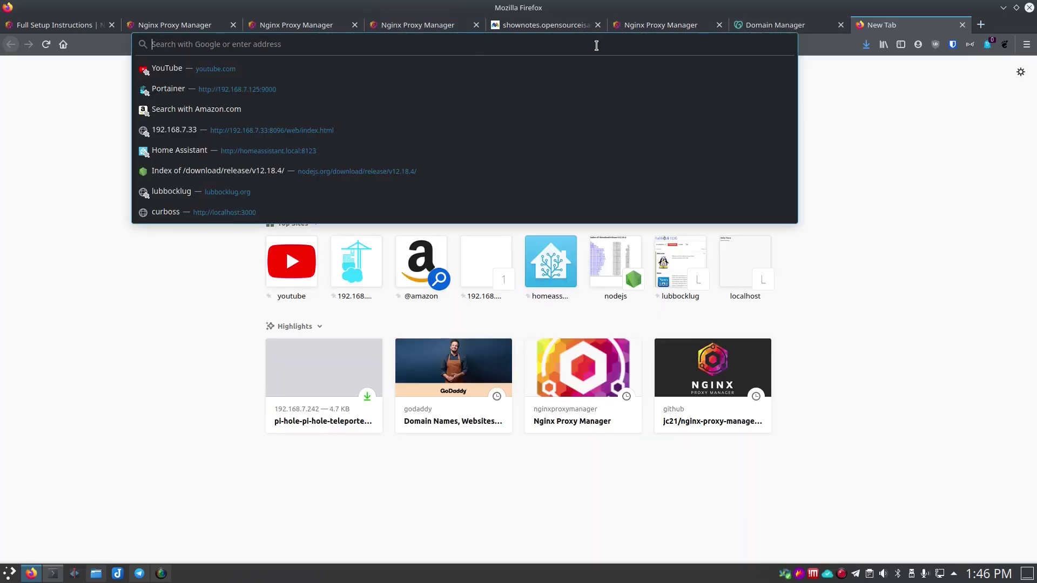
pyautogui.write('ipchicken.c')
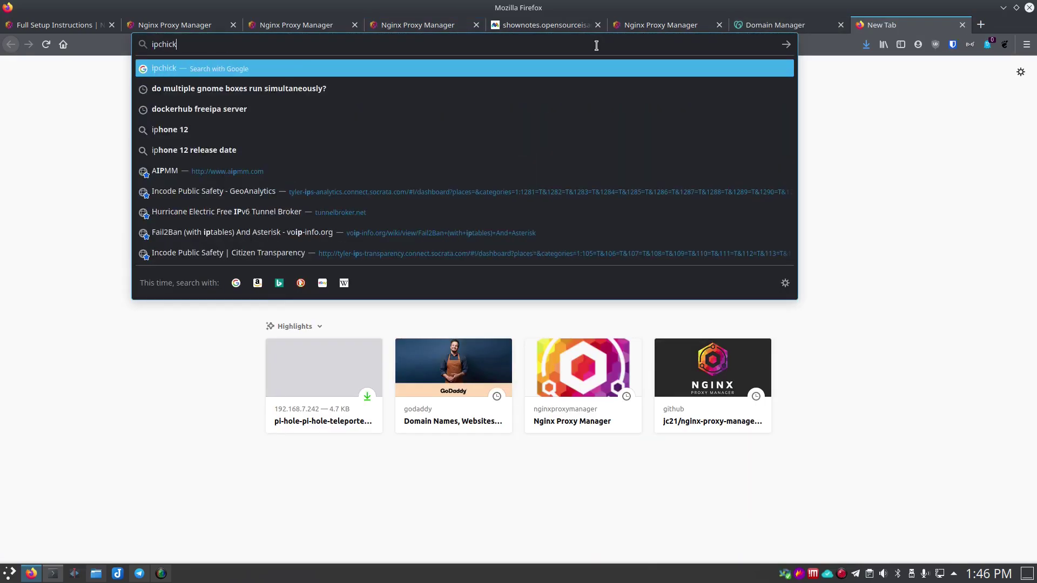
pyautogui.write('om')
pyautogui.press('Return')
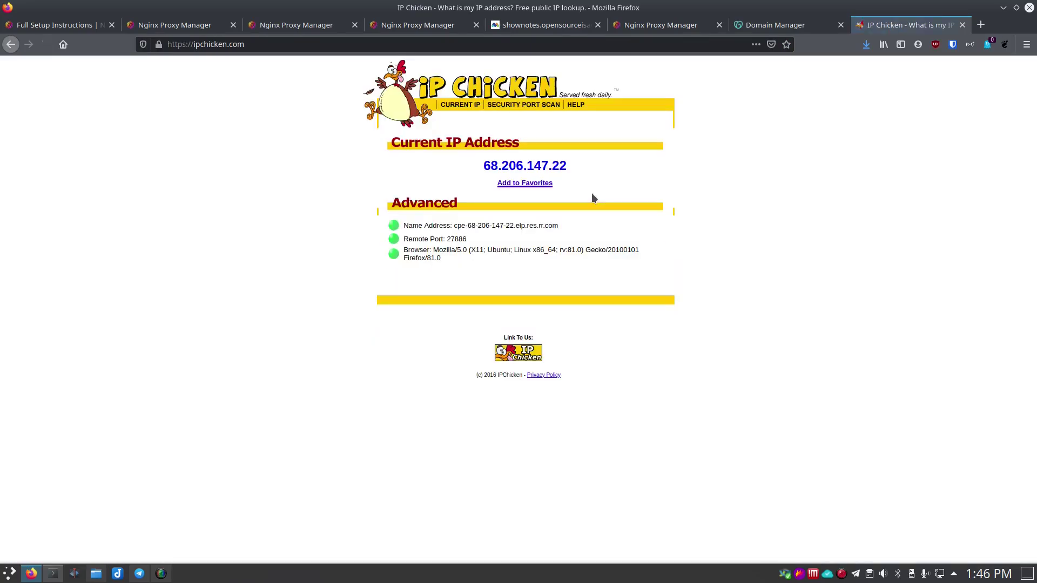
pyautogui.moveTo(482, 165); pyautogui.dragTo(574, 169)
pyautogui.hotkey('ctrl', 'c')
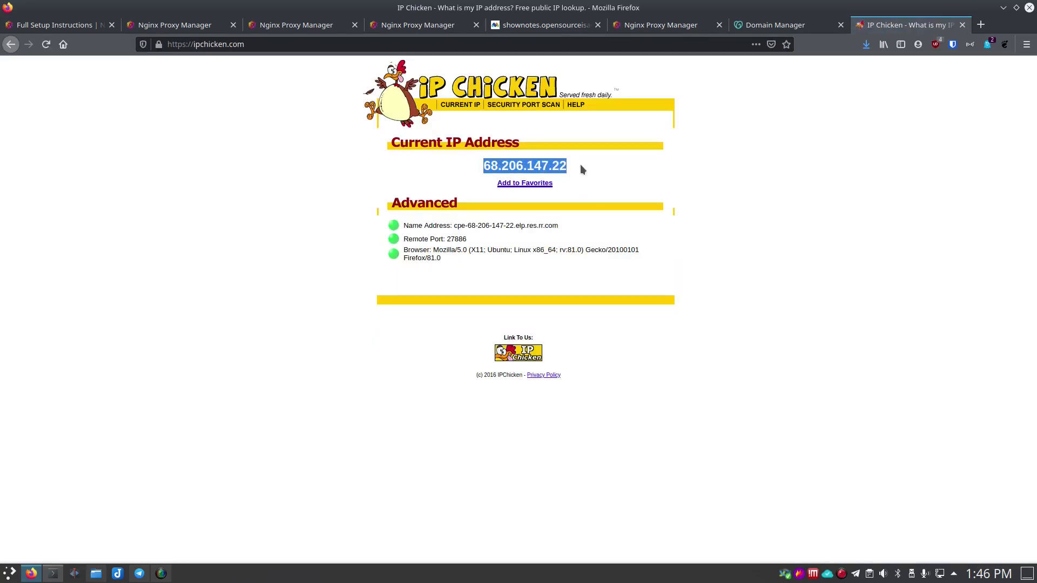
pyautogui.click(764, 31)
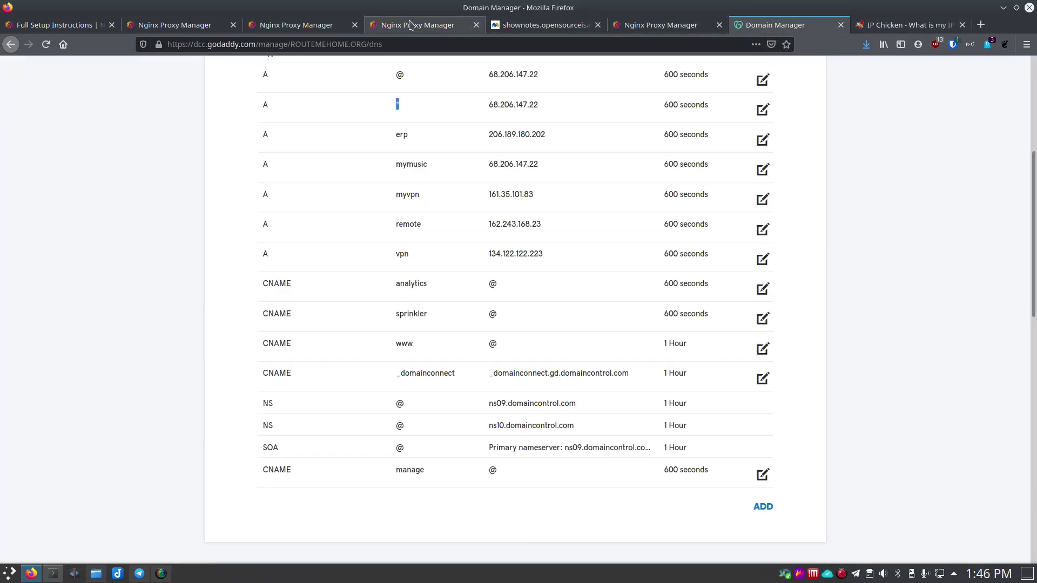
pyautogui.click(300, 25)
pyautogui.click(416, 24)
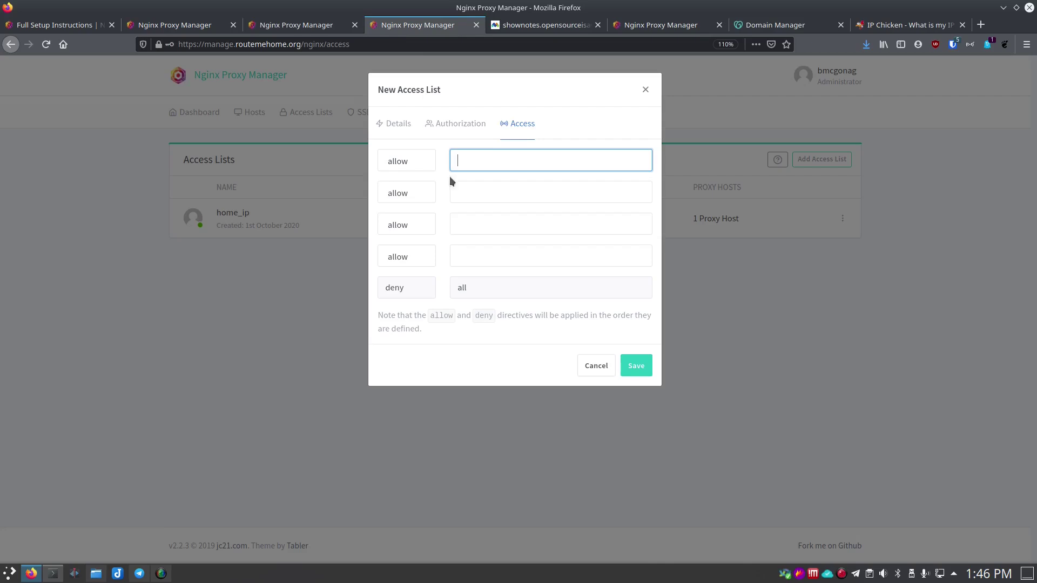
pyautogui.hotkey('ctrl', 'v')
pyautogui.click(453, 129)
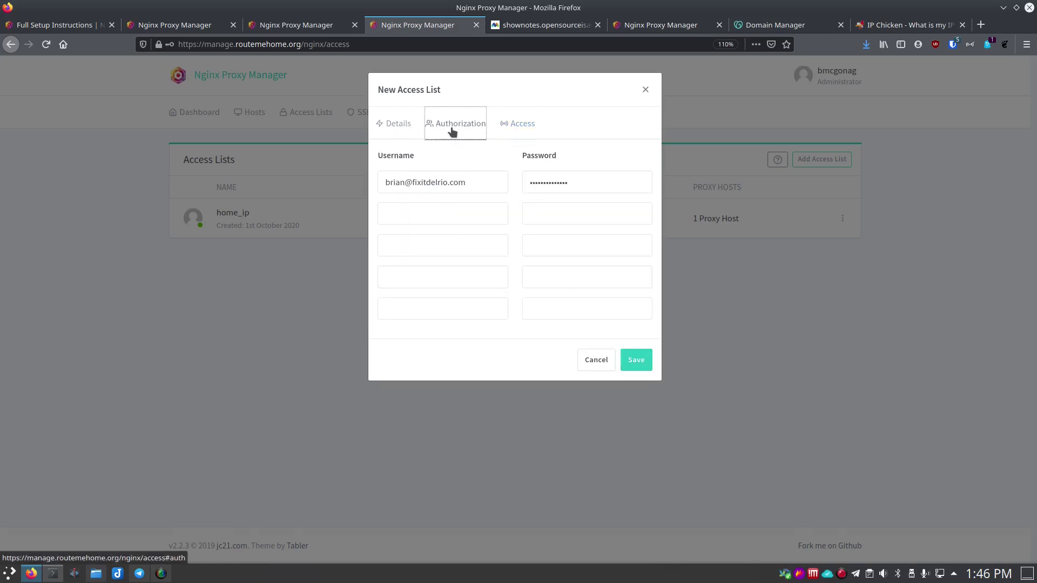
pyautogui.click(519, 128)
pyautogui.click(398, 127)
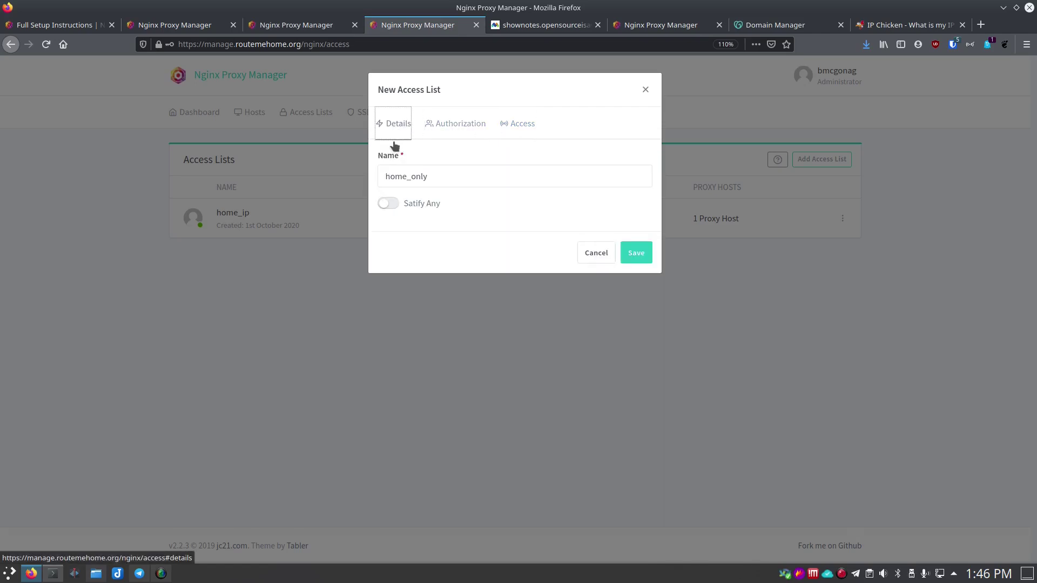
pyautogui.click(509, 128)
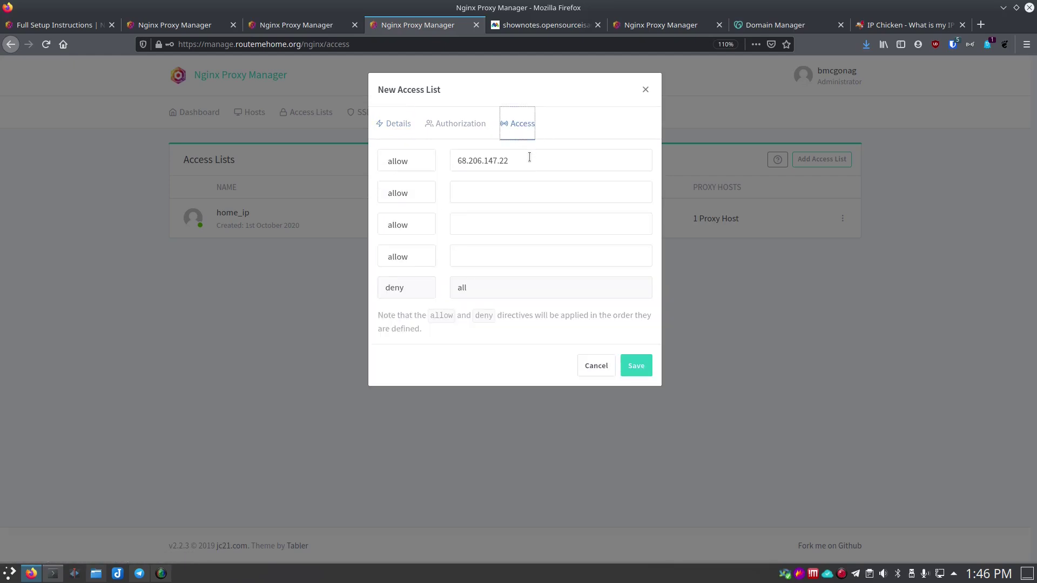
pyautogui.click(458, 127)
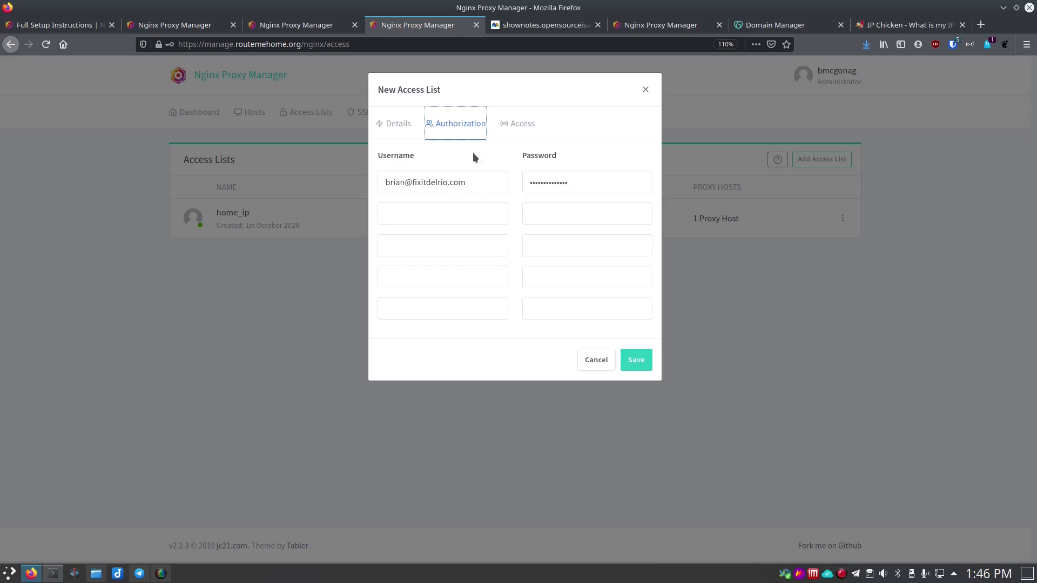
pyautogui.click(395, 124)
pyautogui.click(456, 126)
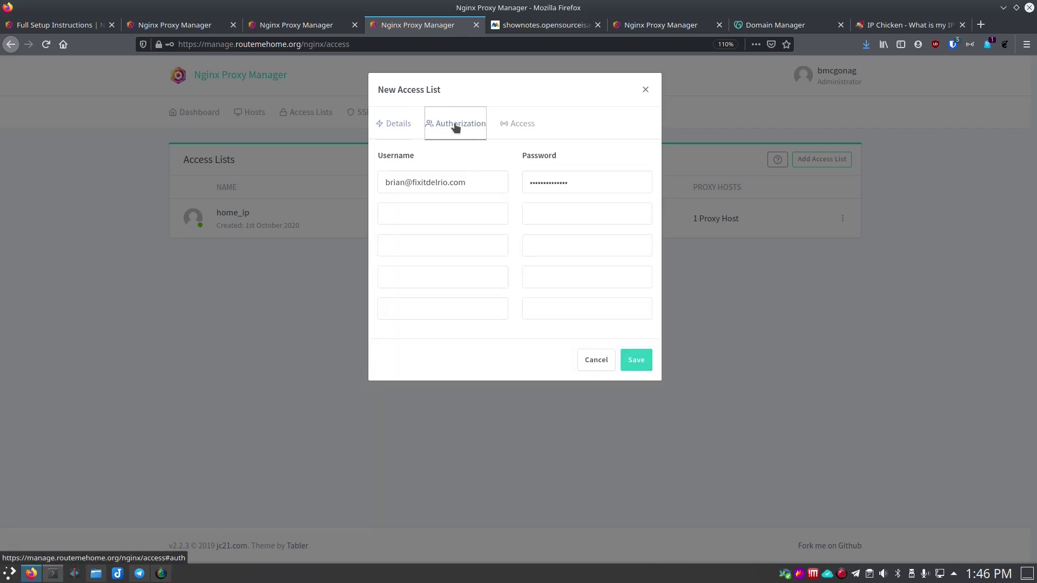
pyautogui.click(522, 124)
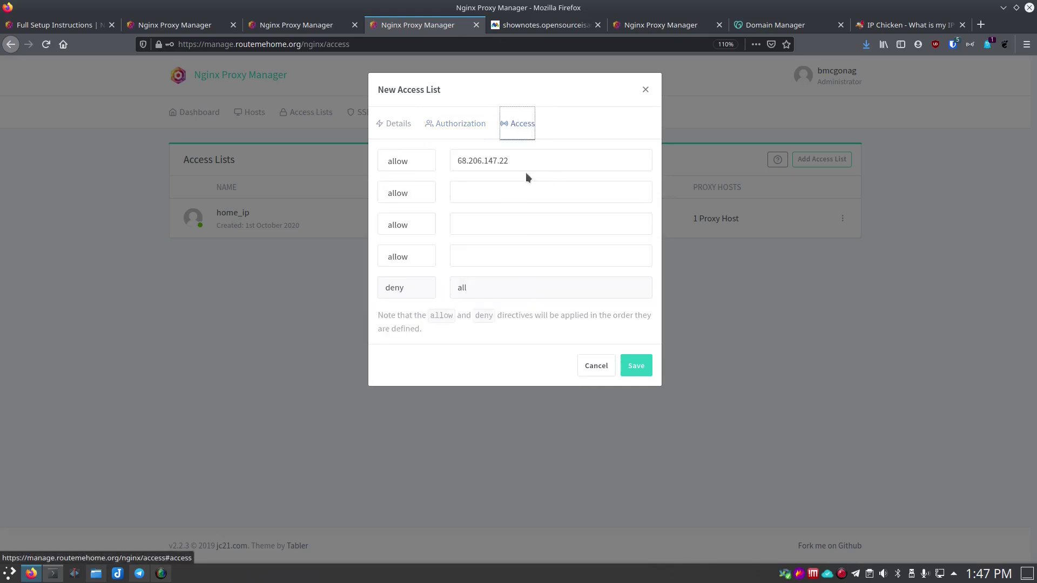
pyautogui.click(402, 124)
# Turn on Satisfy Any and save the home_only access list
pyautogui.click(391, 201)
pyautogui.click(479, 125)
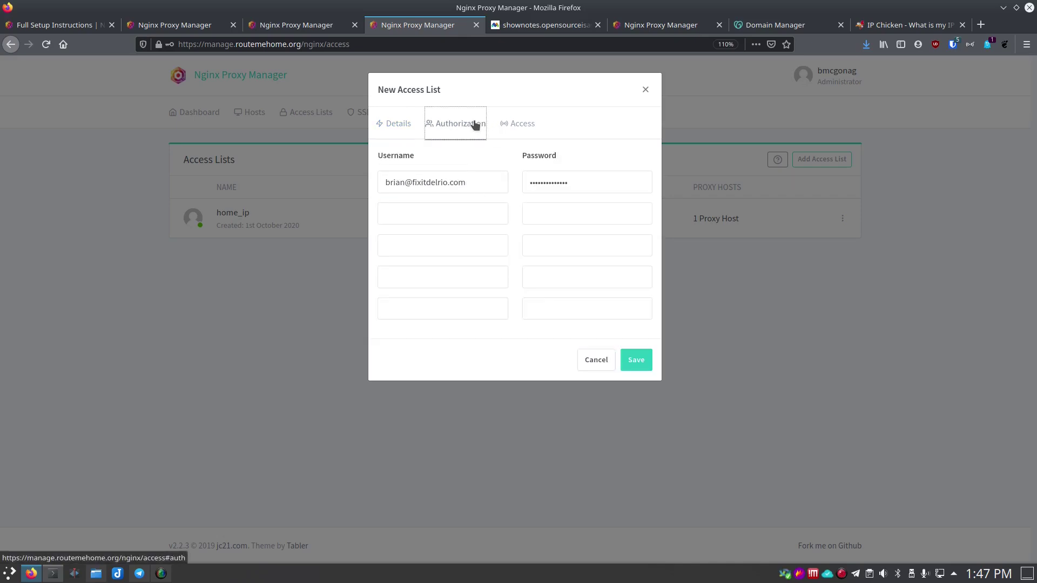
pyautogui.click(518, 124)
pyautogui.click(406, 126)
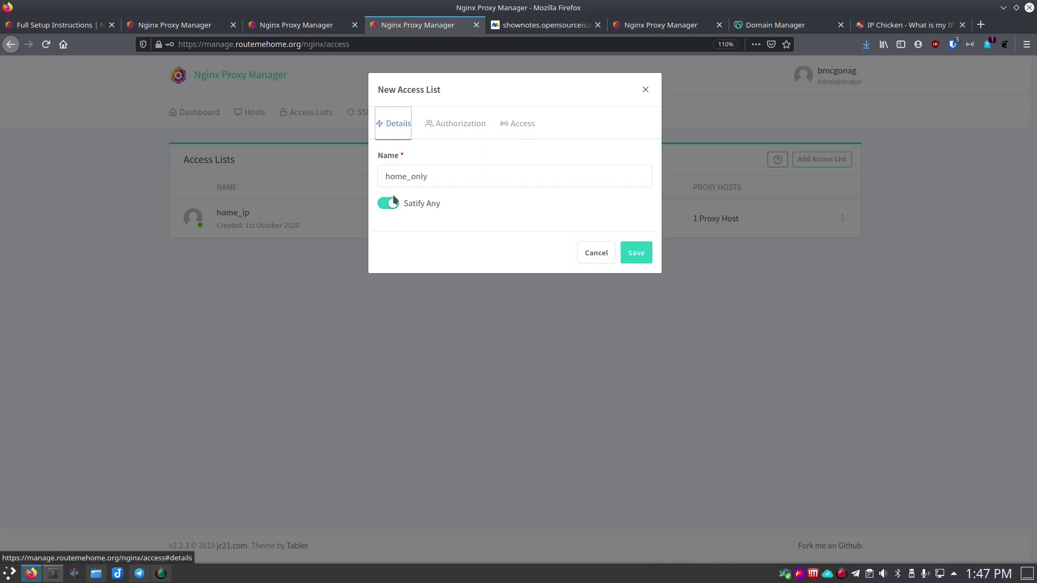
pyautogui.click(386, 203)
pyautogui.click(454, 128)
pyautogui.click(520, 125)
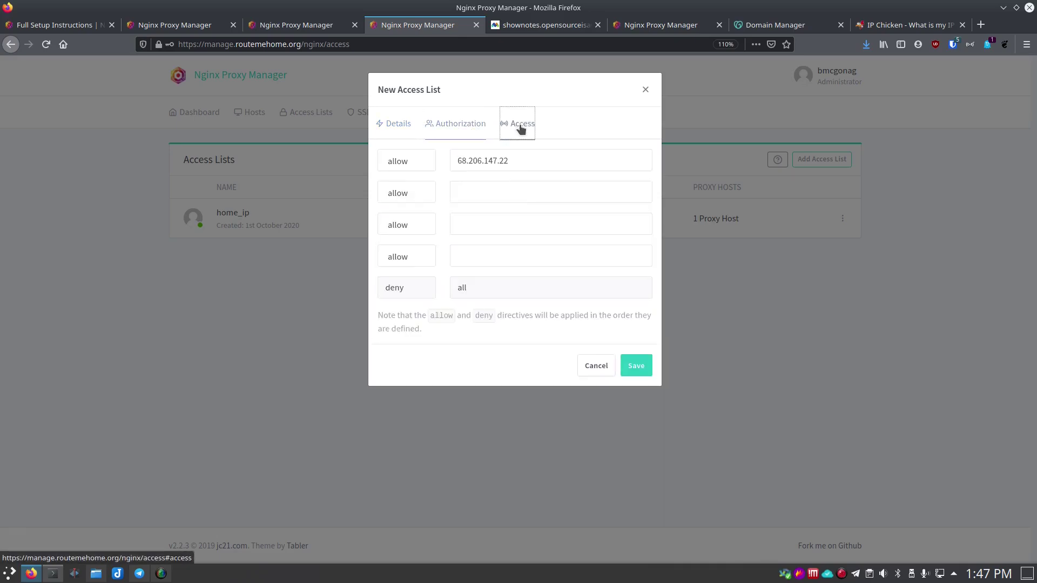
pyautogui.click(458, 127)
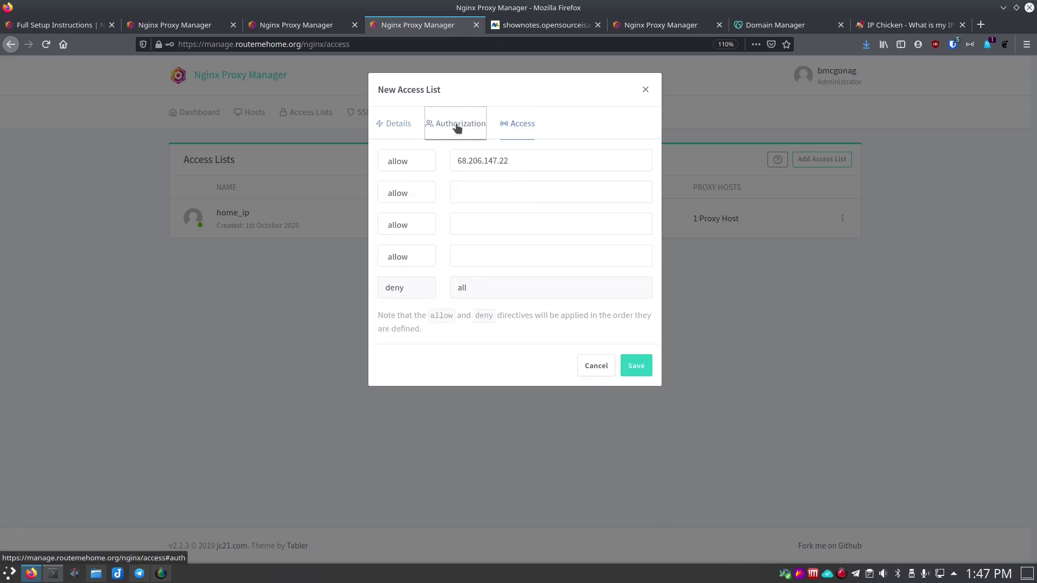
pyautogui.click(394, 128)
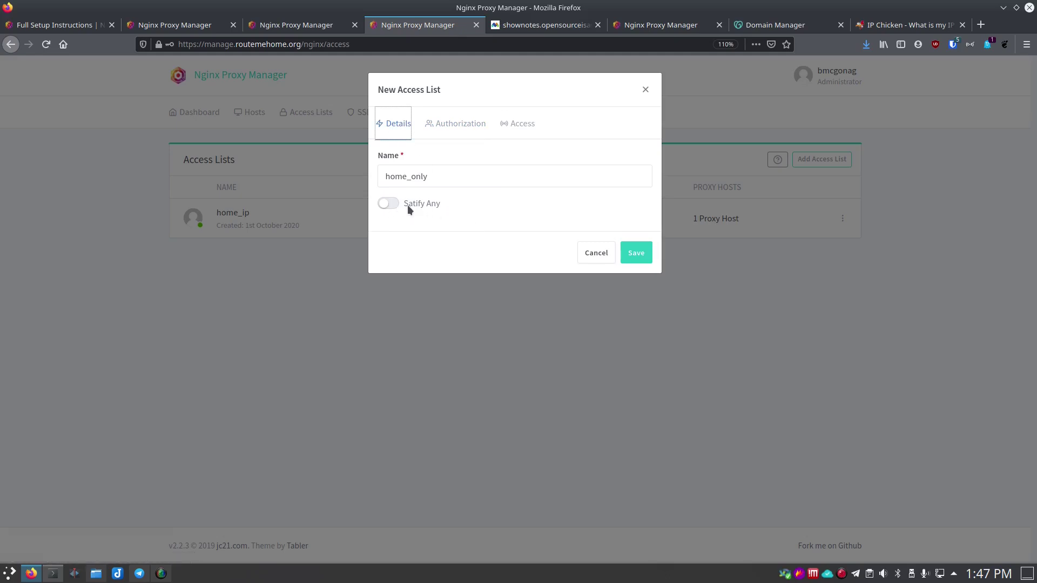
pyautogui.click(392, 203)
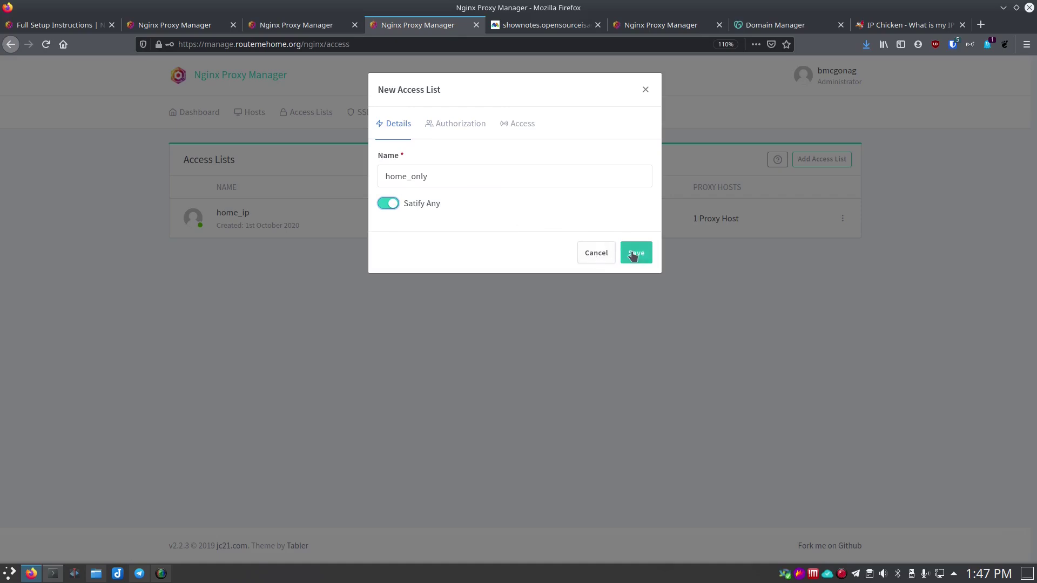
pyautogui.click(635, 254)
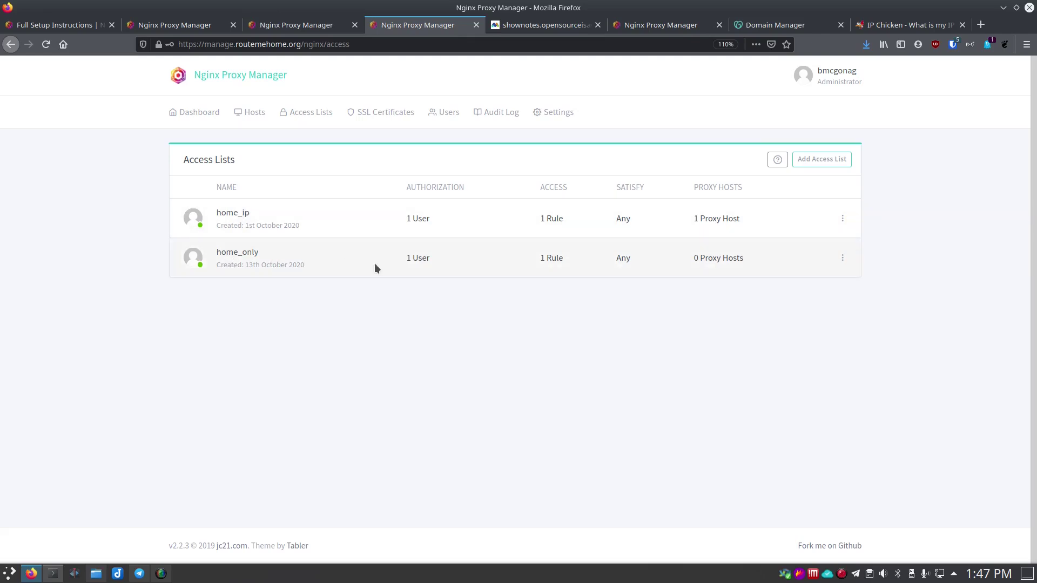
# Assign the home_only access list to the manage.routemehome.org proxy host and save
pyautogui.click(248, 114)
pyautogui.click(259, 150)
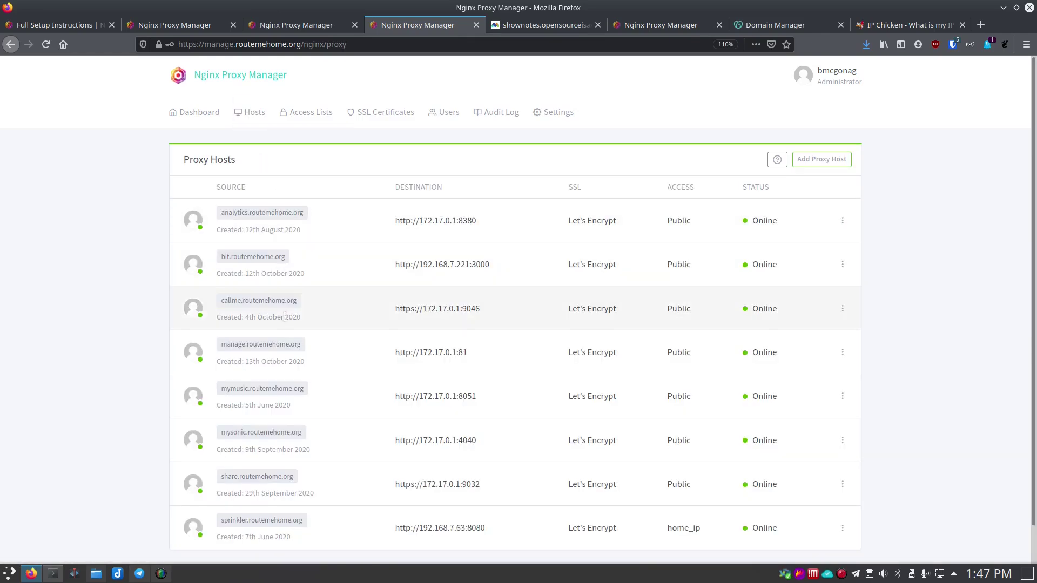
pyautogui.click(842, 352)
pyautogui.click(791, 372)
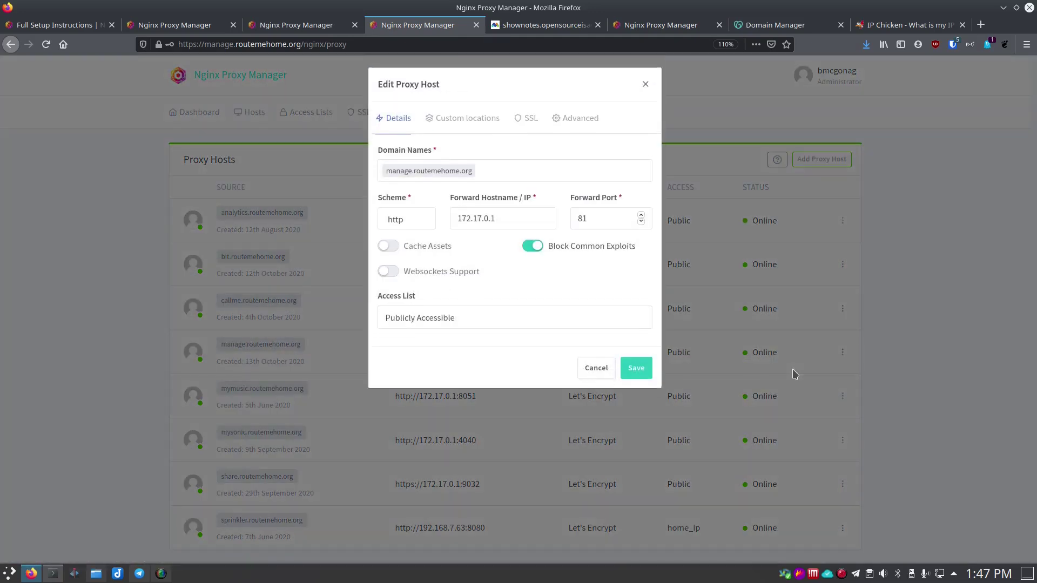
pyautogui.click(463, 323)
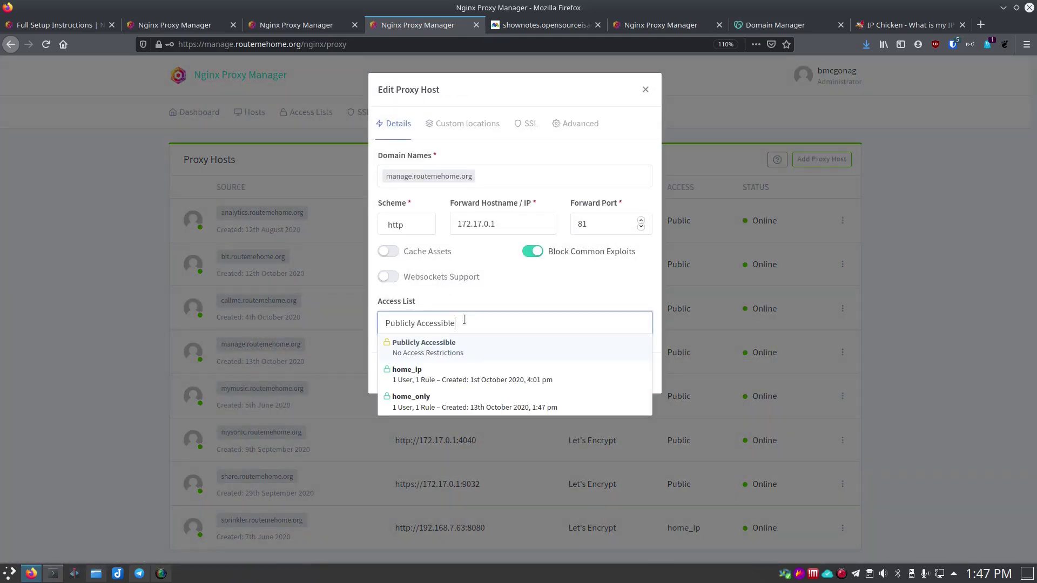
pyautogui.click(419, 407)
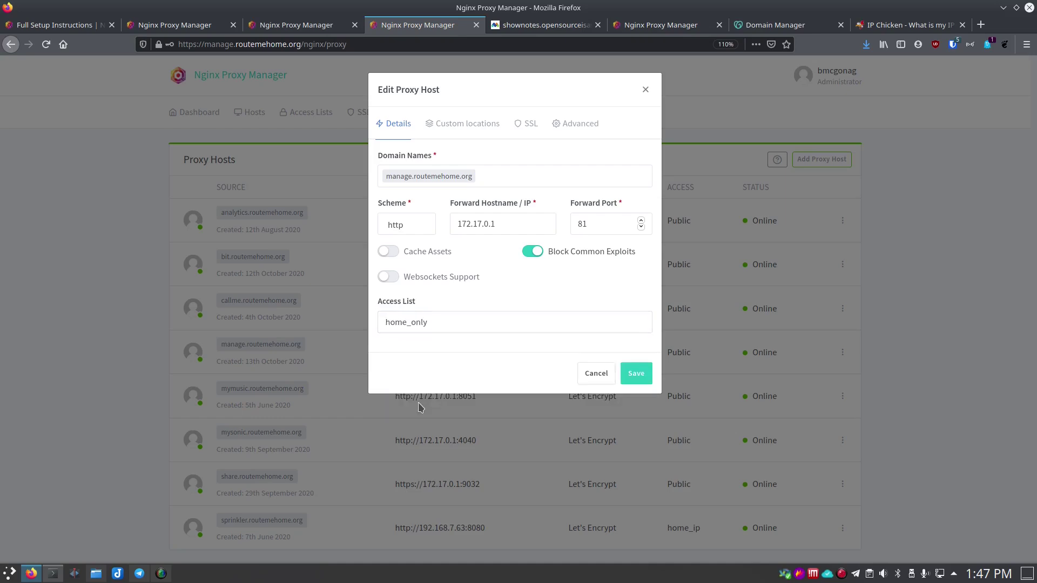
pyautogui.click(637, 373)
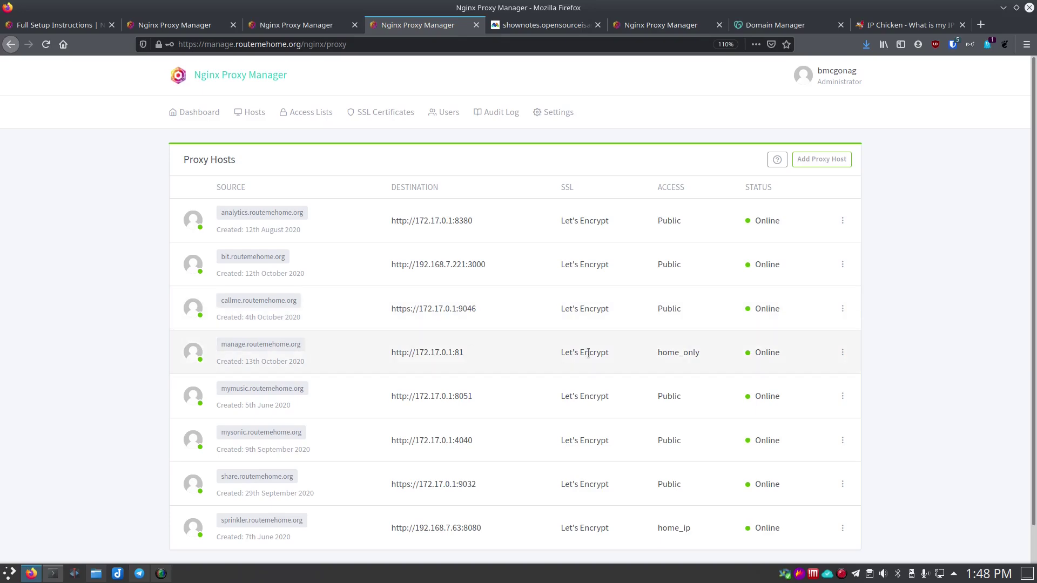
pyautogui.click(845, 352)
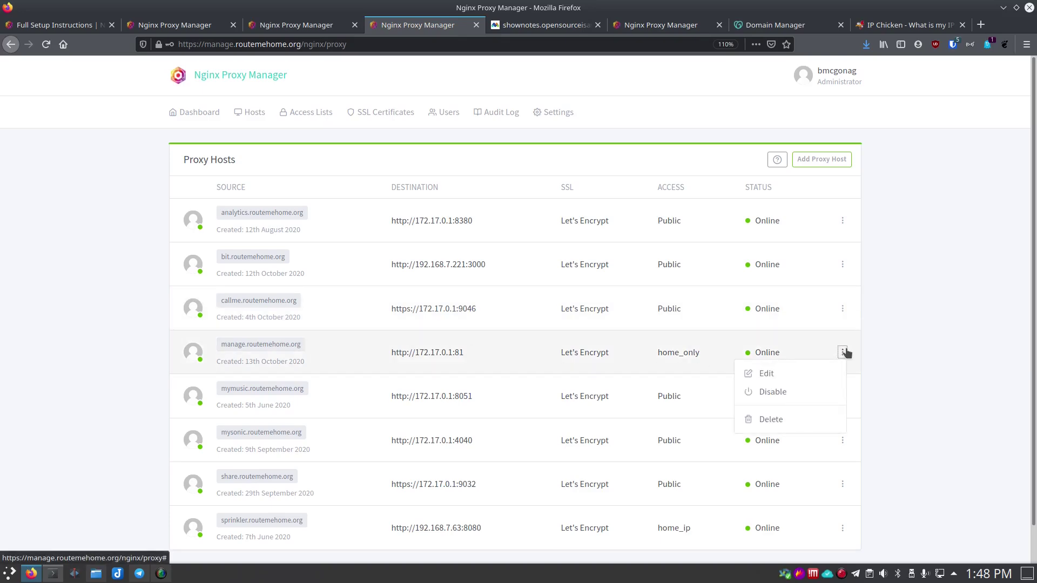
pyautogui.click(776, 374)
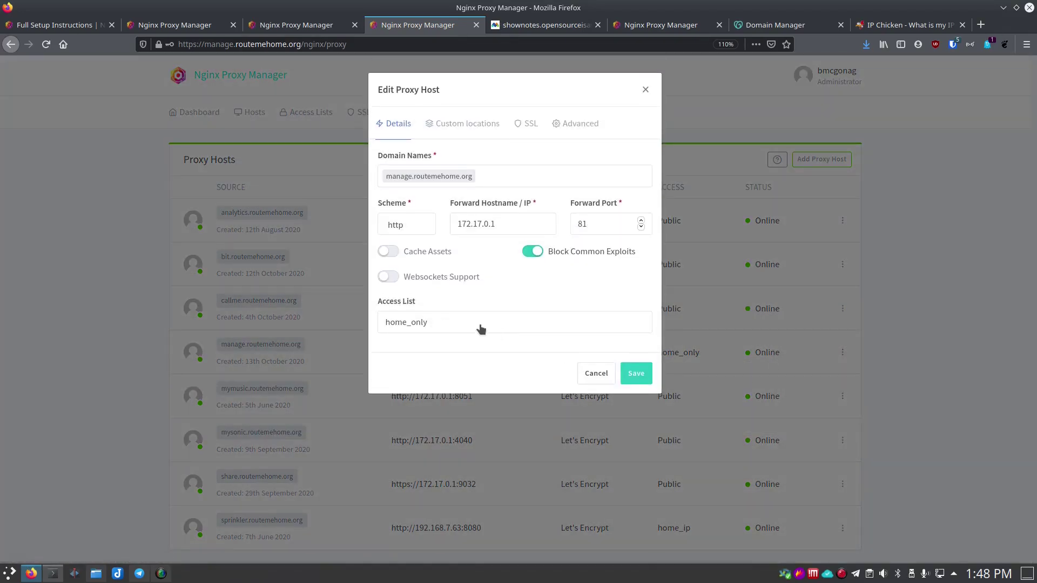
pyautogui.click(458, 327)
pyautogui.click(455, 349)
pyautogui.click(520, 124)
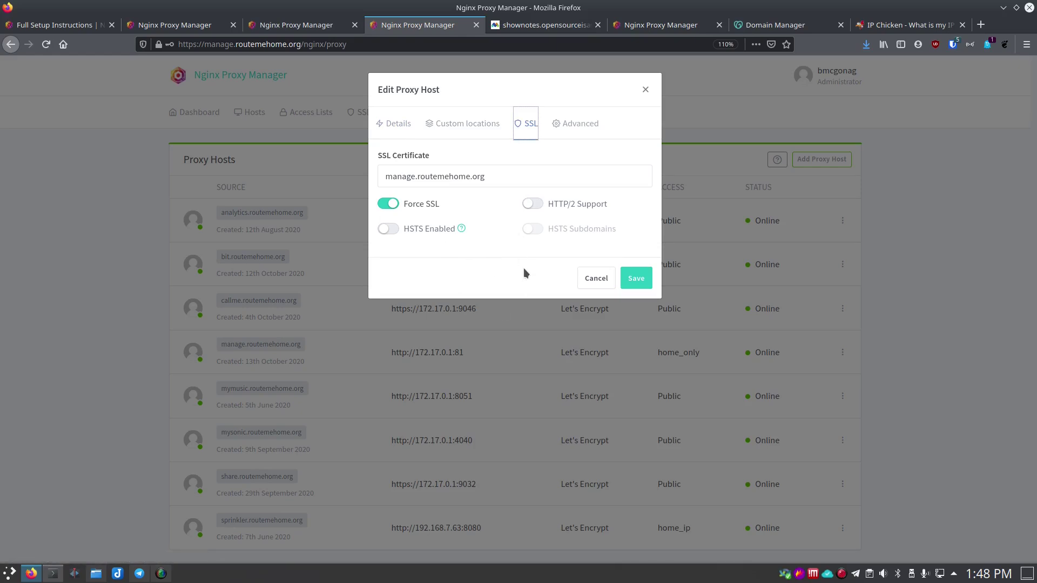
pyautogui.click(395, 125)
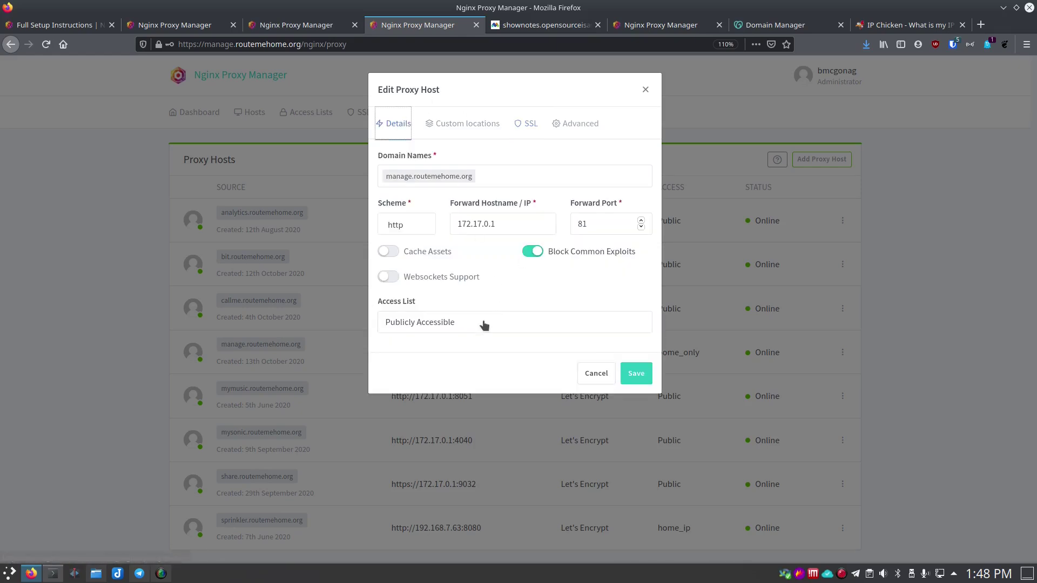
pyautogui.click(482, 324)
pyautogui.click(476, 401)
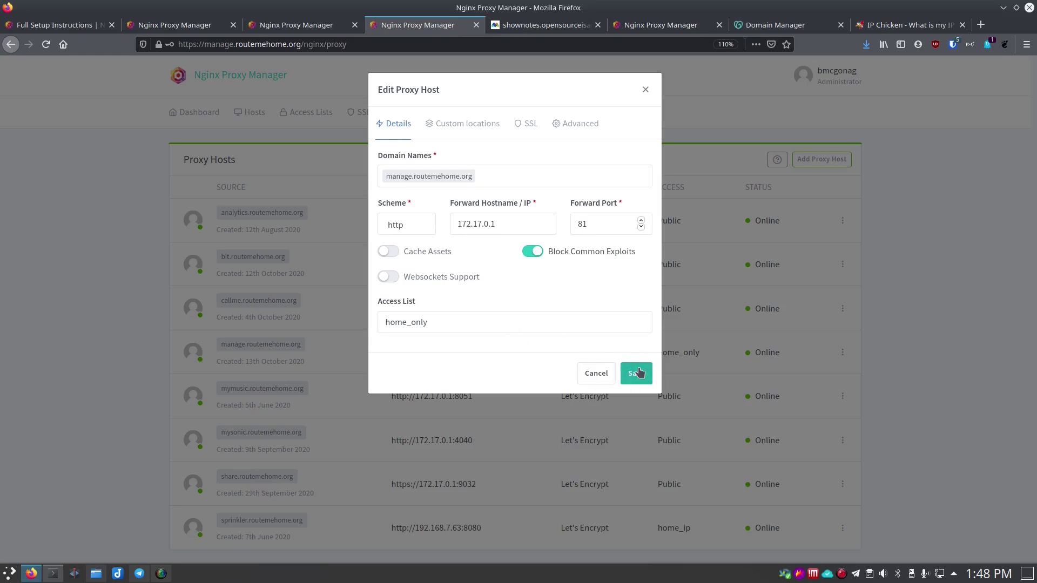
pyautogui.click(596, 374)
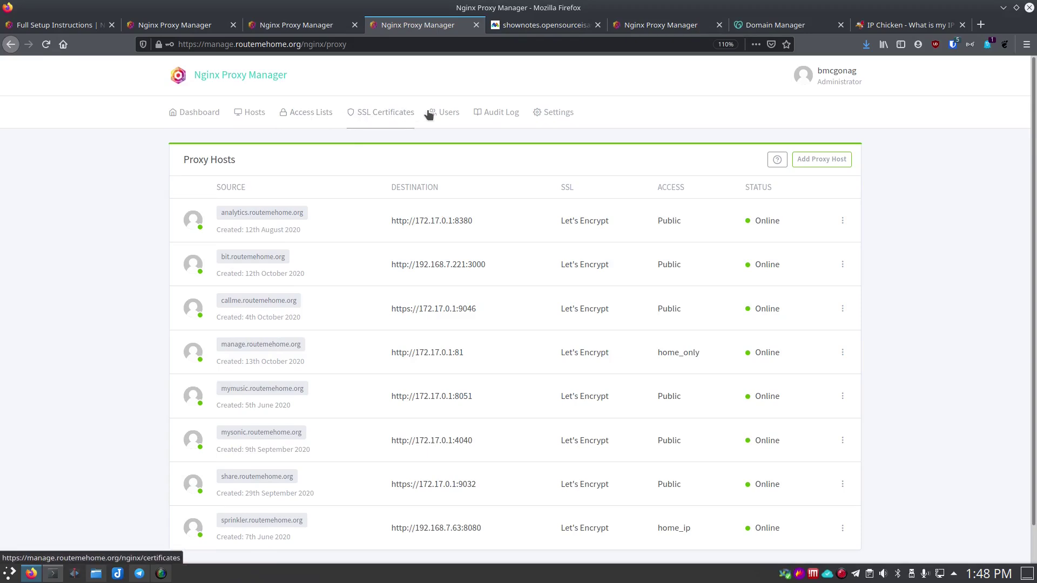
# Edit the home_only access list and rename it just_me
pyautogui.click(308, 114)
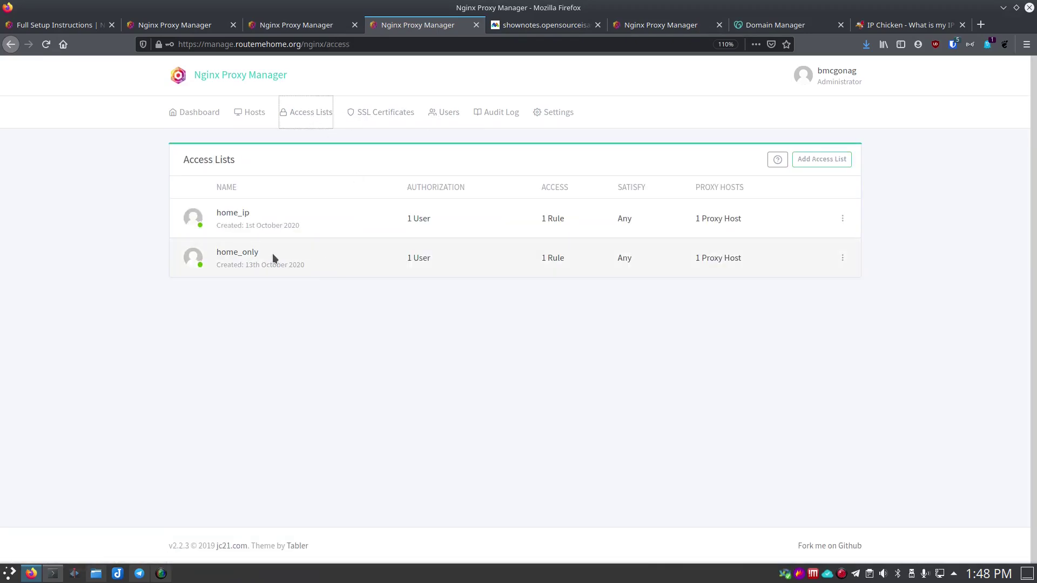
pyautogui.click(843, 258)
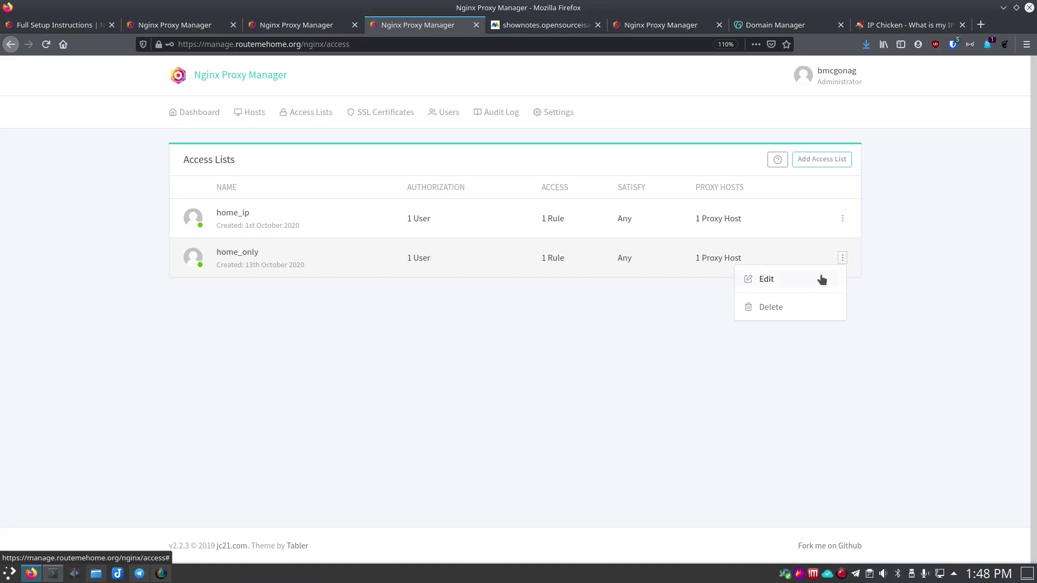
pyautogui.click(792, 277)
pyautogui.doubleClick(438, 176)
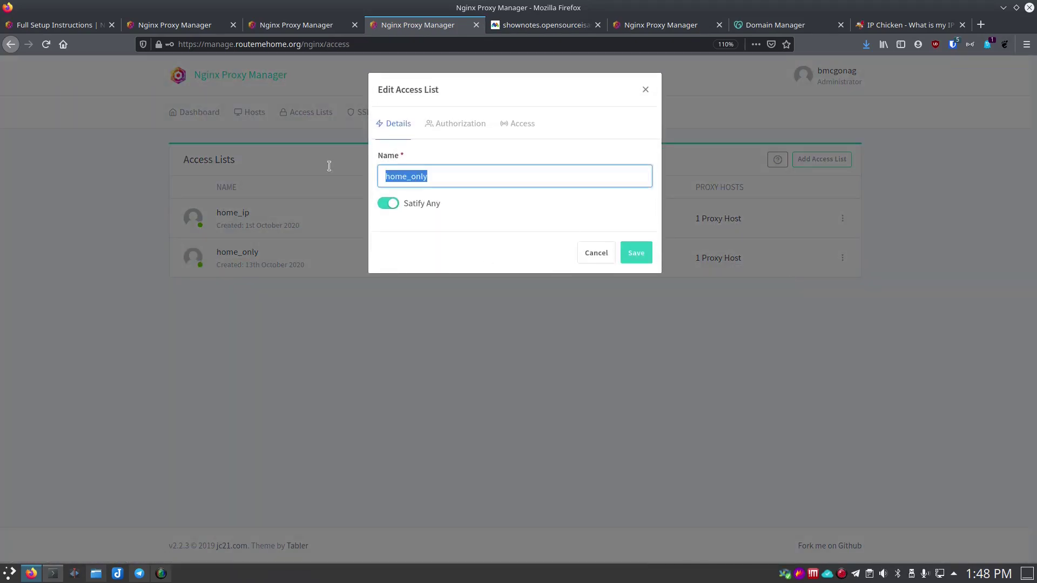
pyautogui.write('just_me')
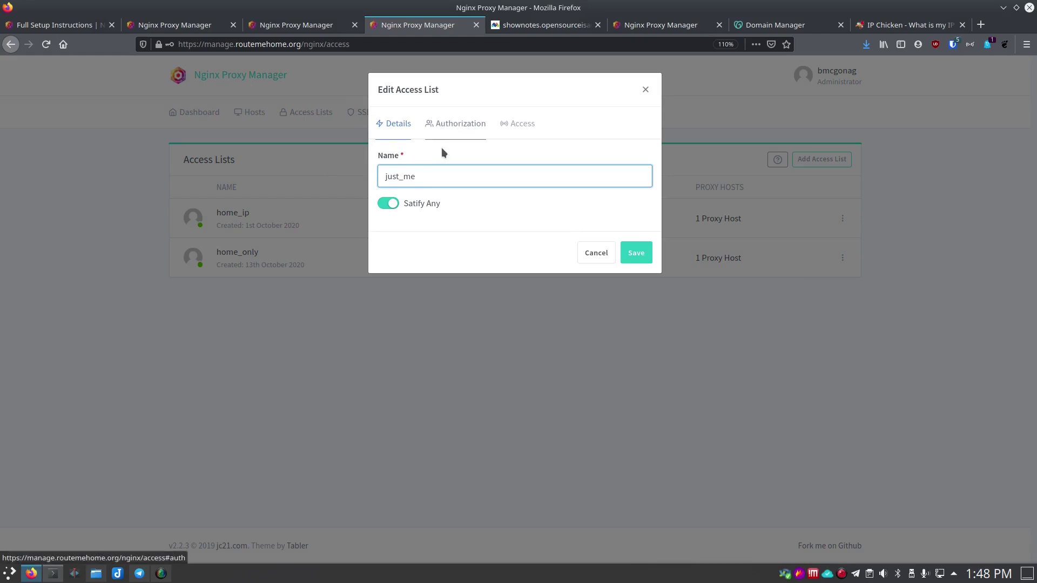
# Turn Satisfy Any off so both home IP and login are required, then save
pyautogui.click(523, 126)
pyautogui.moveTo(532, 160); pyautogui.dragTo(434, 160)
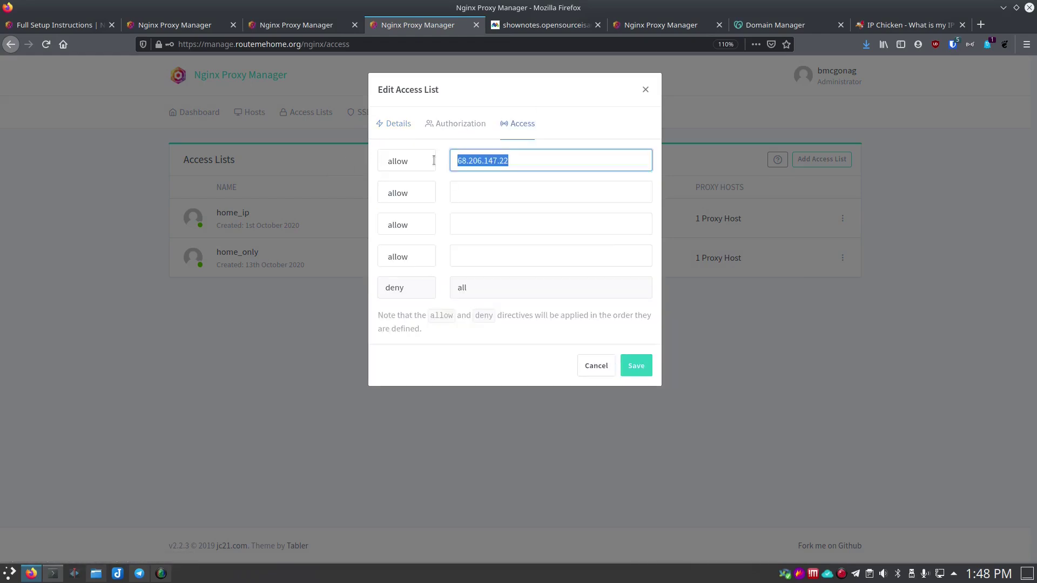
pyautogui.click(445, 124)
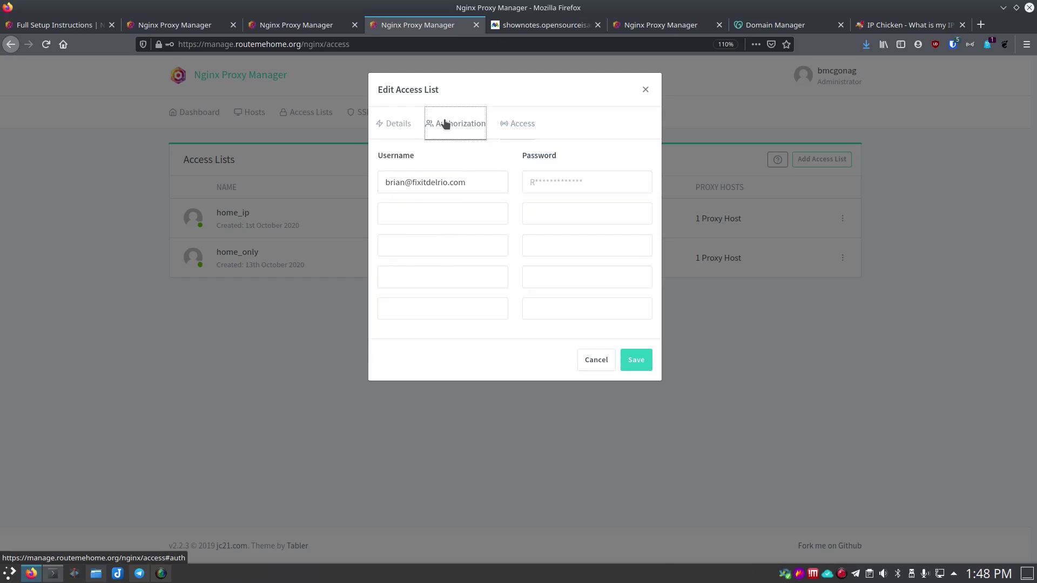
pyautogui.click(408, 126)
pyautogui.click(387, 203)
pyautogui.click(519, 125)
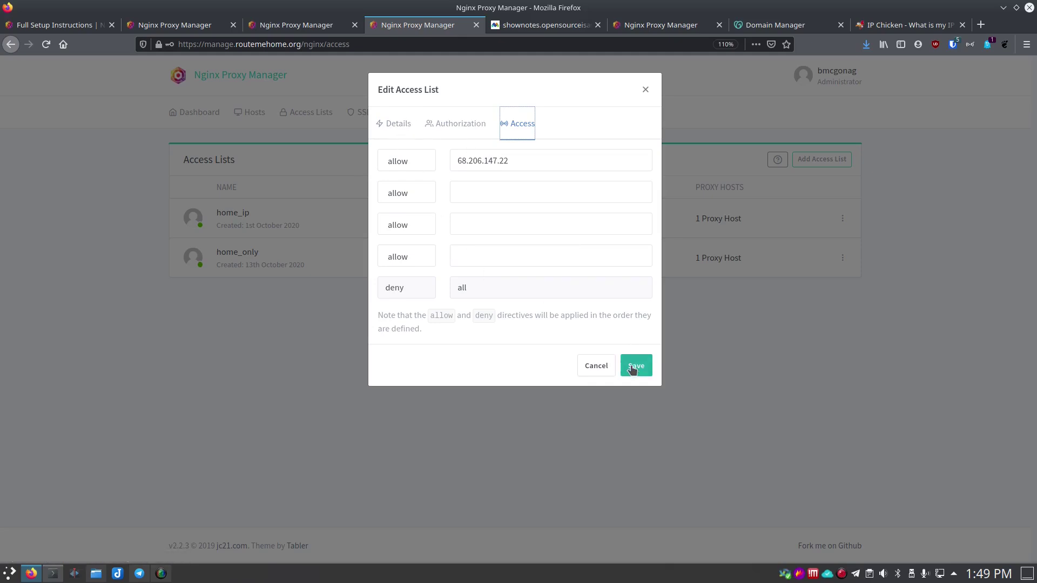
pyautogui.click(633, 370)
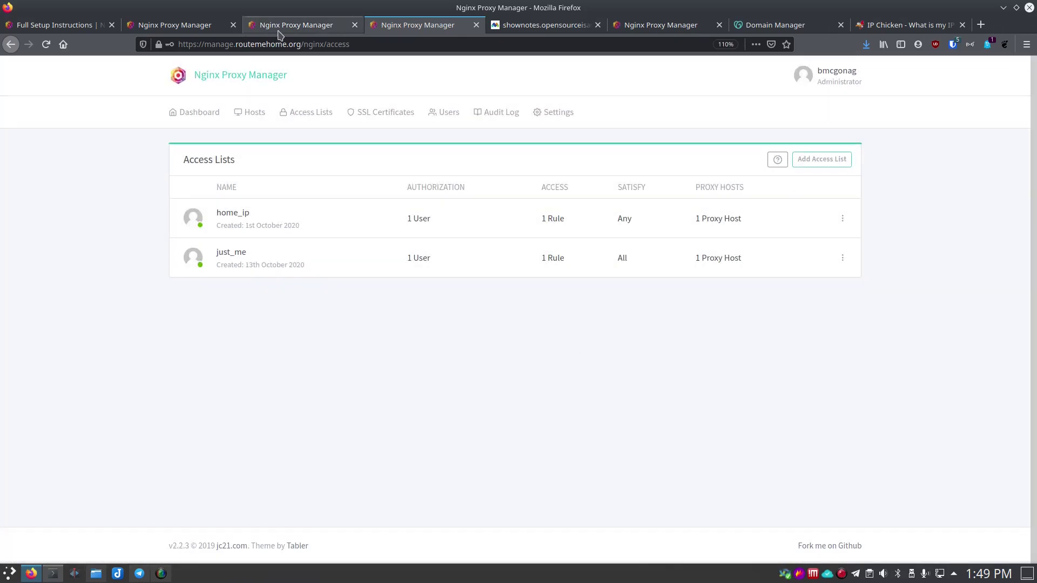
# Edit the manage.routemehome.org proxy host under Proxy Hosts, keep the just_me access list, and save it
pyautogui.click(262, 115)
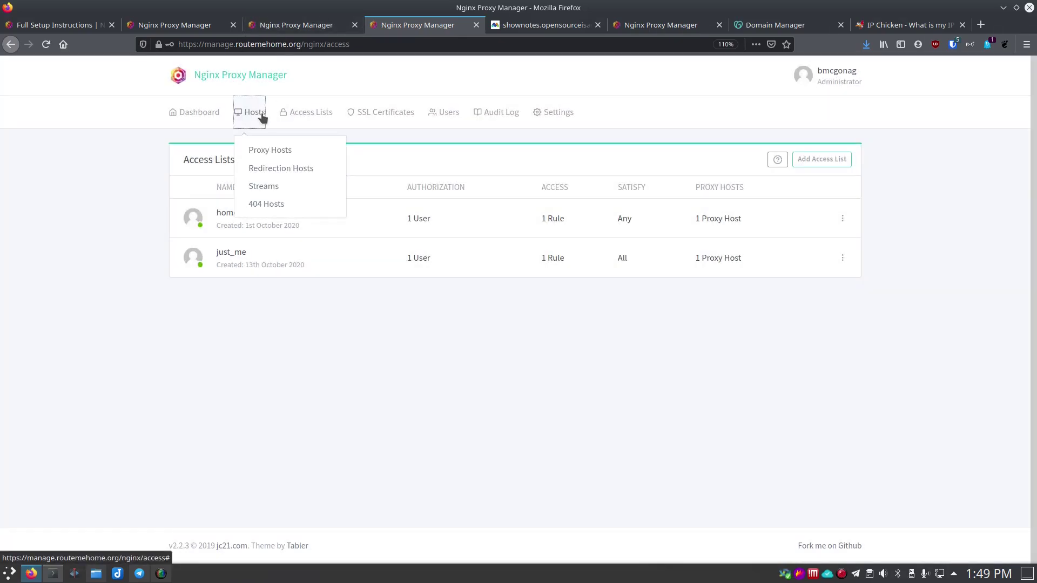
pyautogui.click(260, 148)
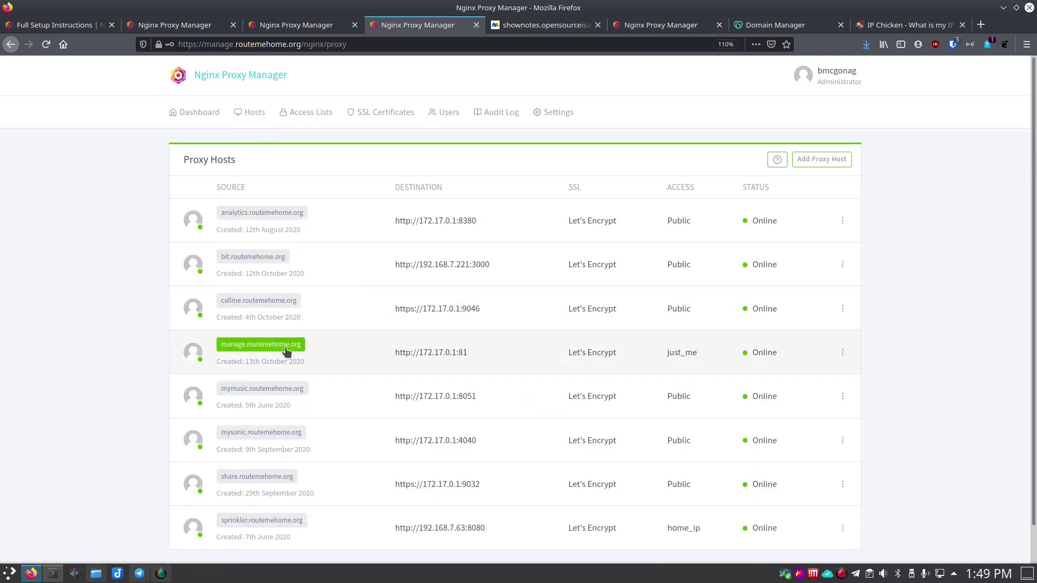
pyautogui.click(842, 354)
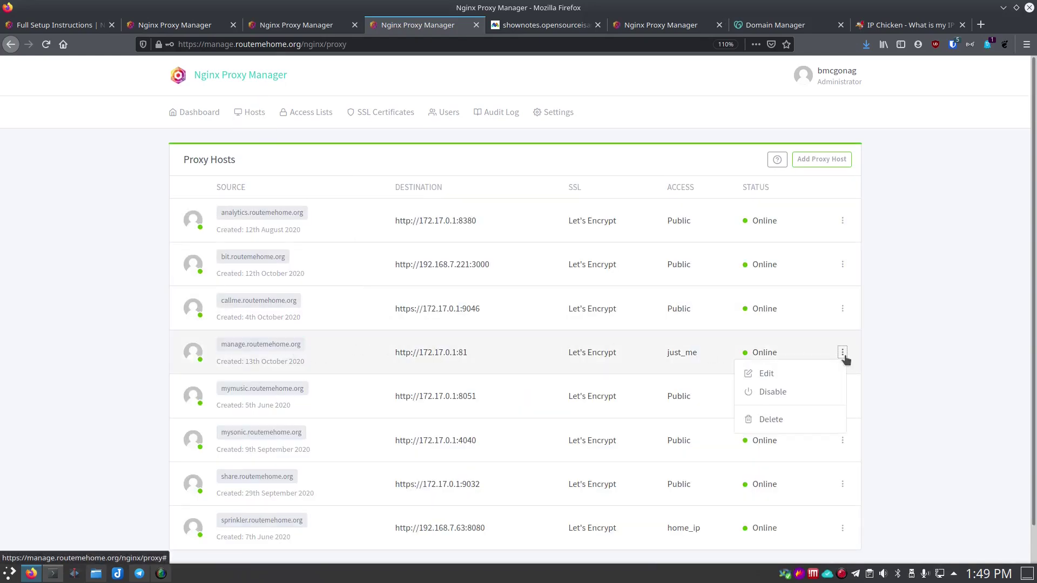
pyautogui.click(767, 374)
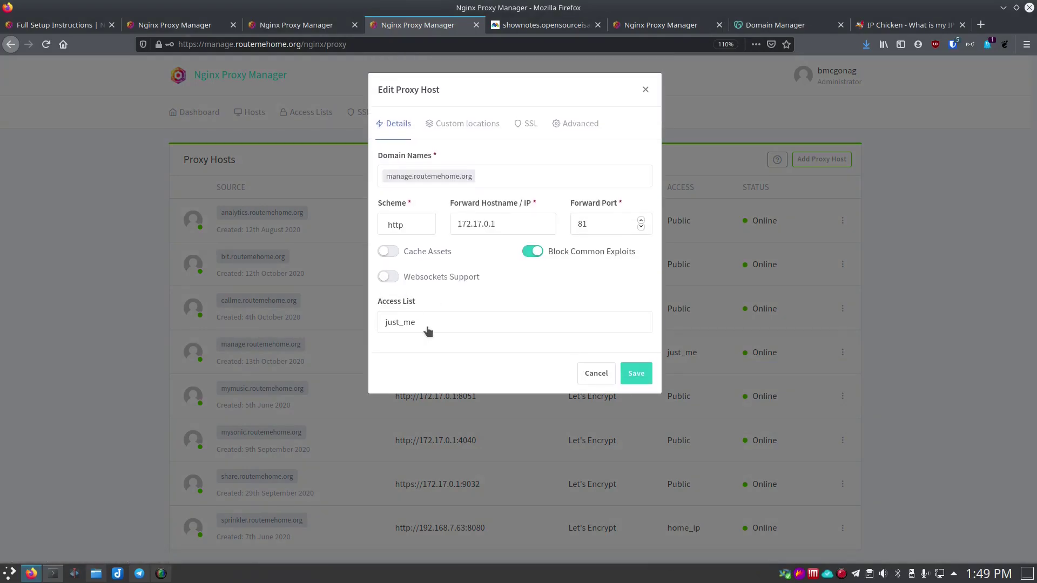
pyautogui.click(440, 328)
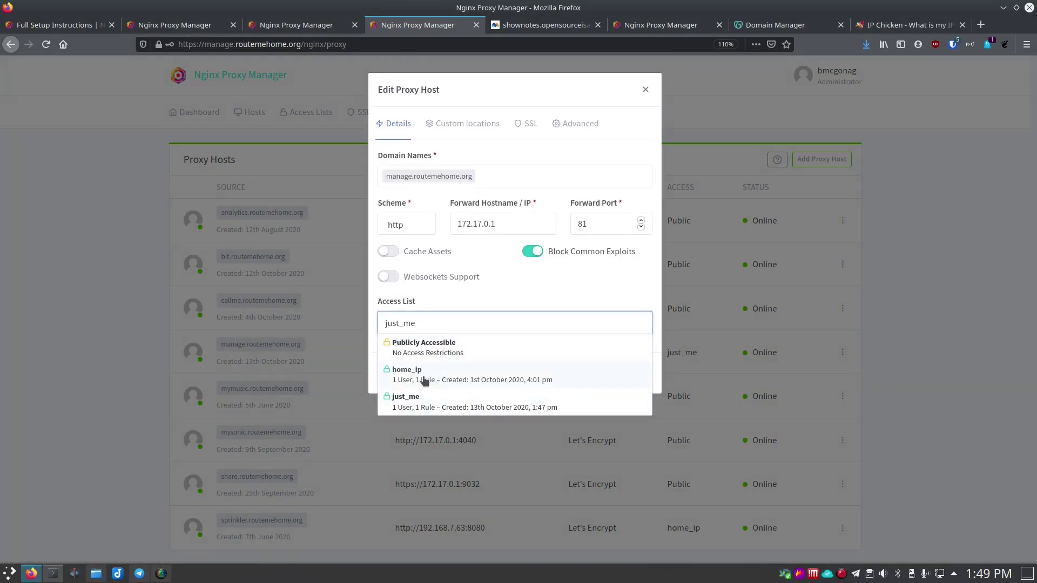
pyautogui.click(424, 404)
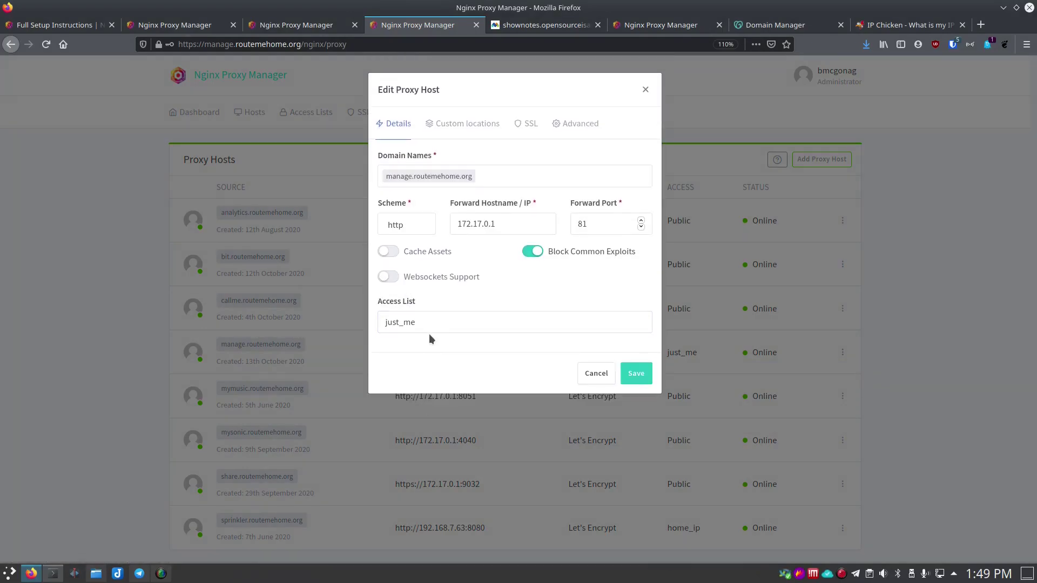
pyautogui.click(636, 373)
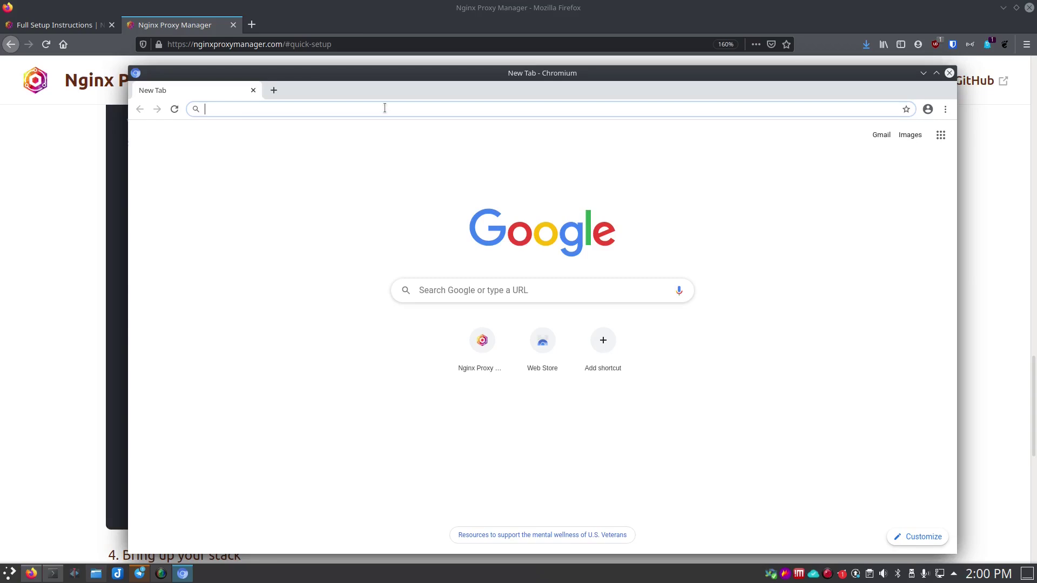
# Browse to manage.routemehome.org and sign in with the access list's username (an e-mail address) and password
pyautogui.write('manage.routemehome.org')
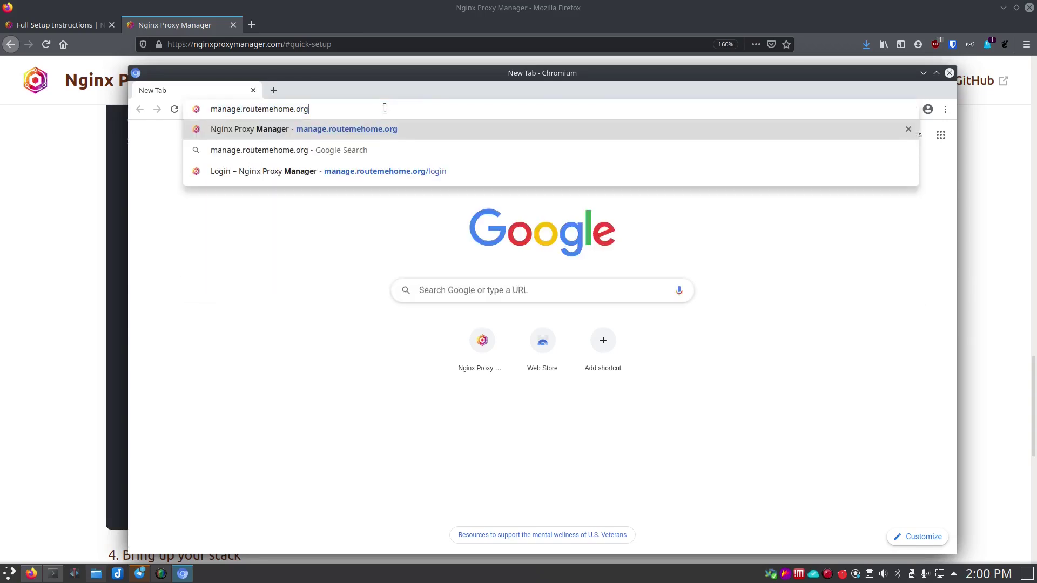
pyautogui.press('Return')
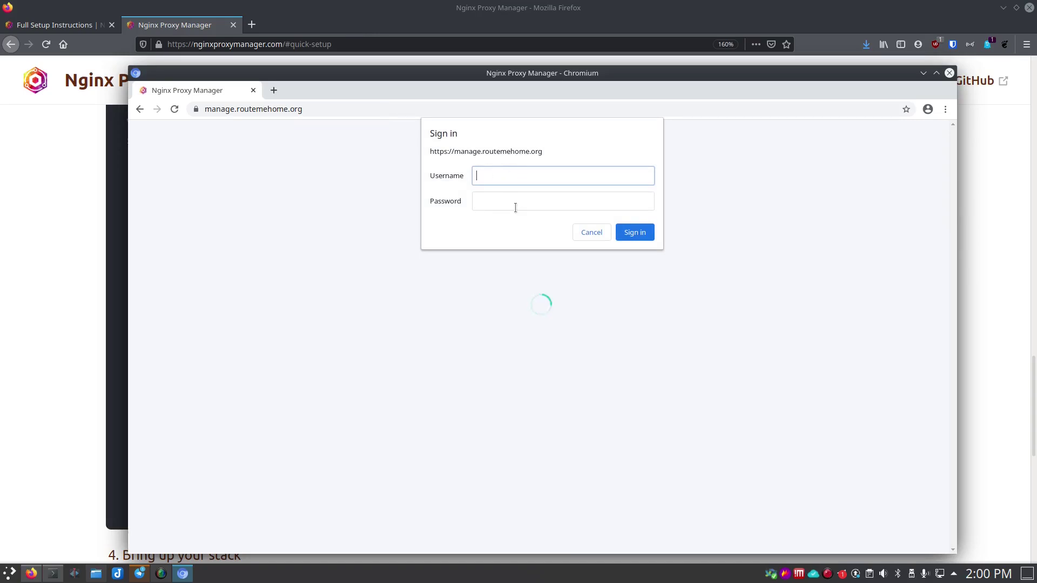
pyautogui.click(516, 208)
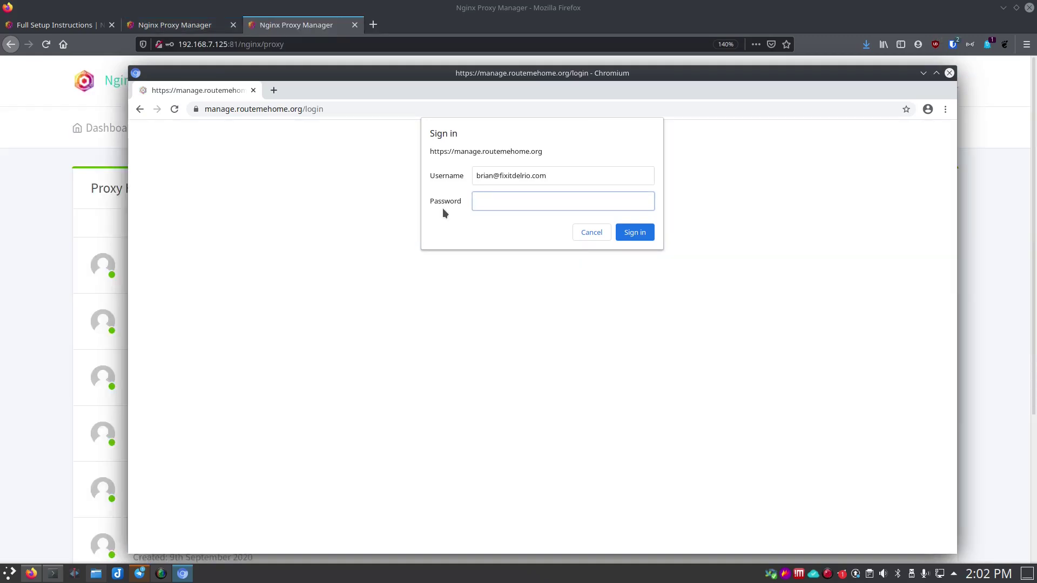
pyautogui.write('•••••••••')
pyautogui.write('••')
pyautogui.click(639, 235)
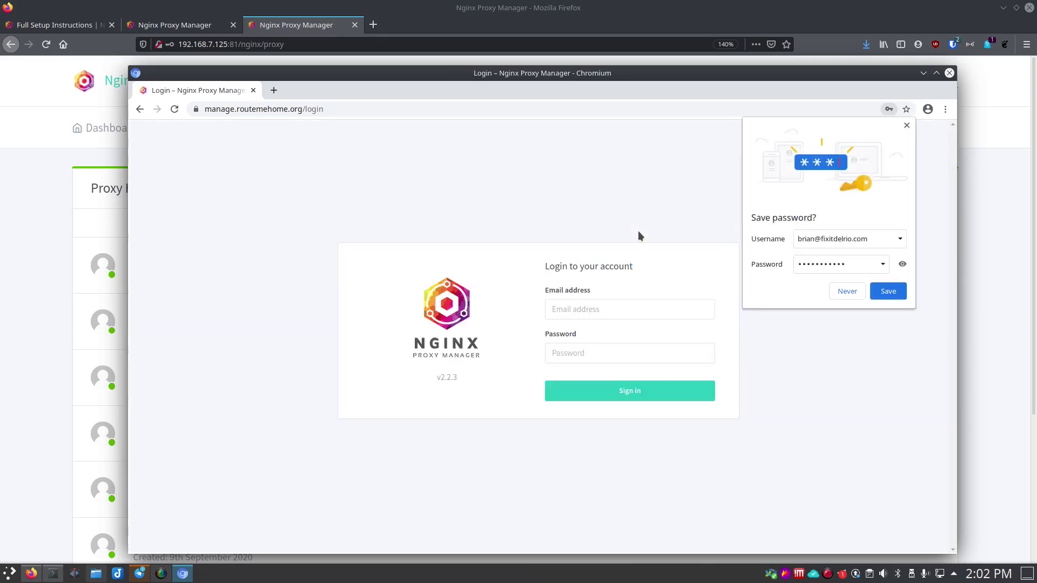
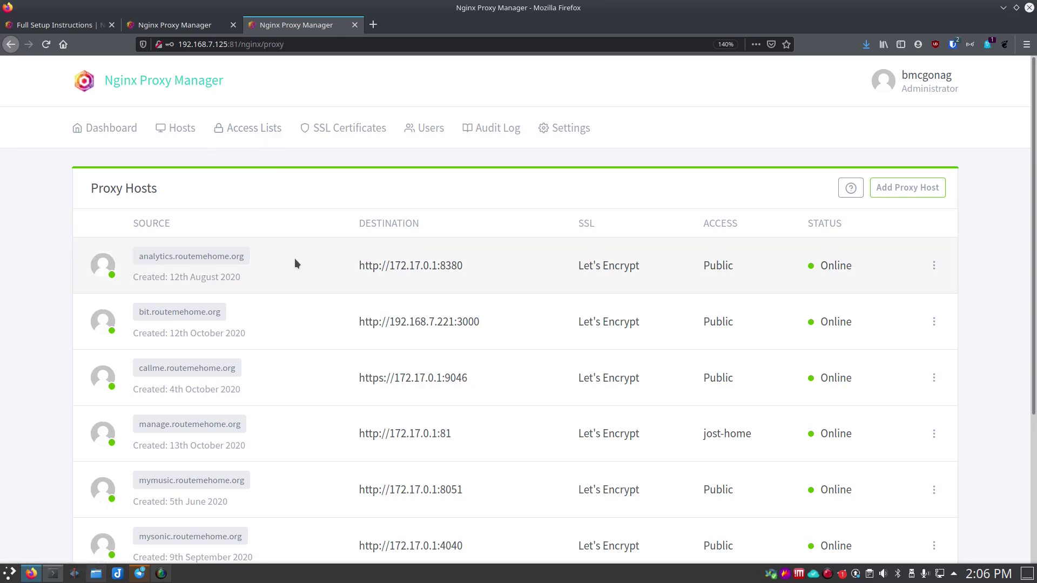
pyautogui.scroll(-1, 325, 311)
pyautogui.scroll(-5, 325, 310)
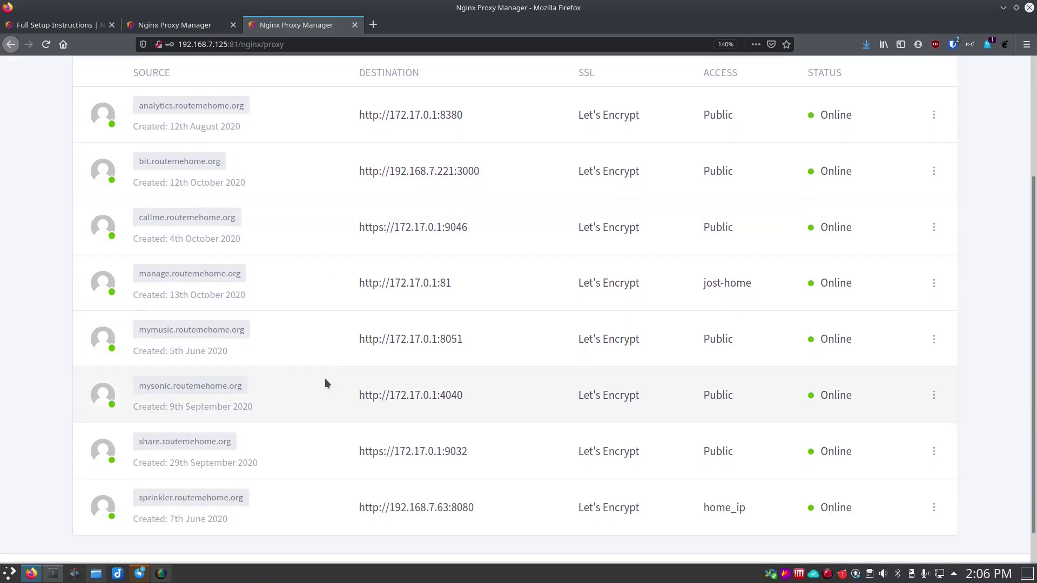
pyautogui.scroll(5, 325, 384)
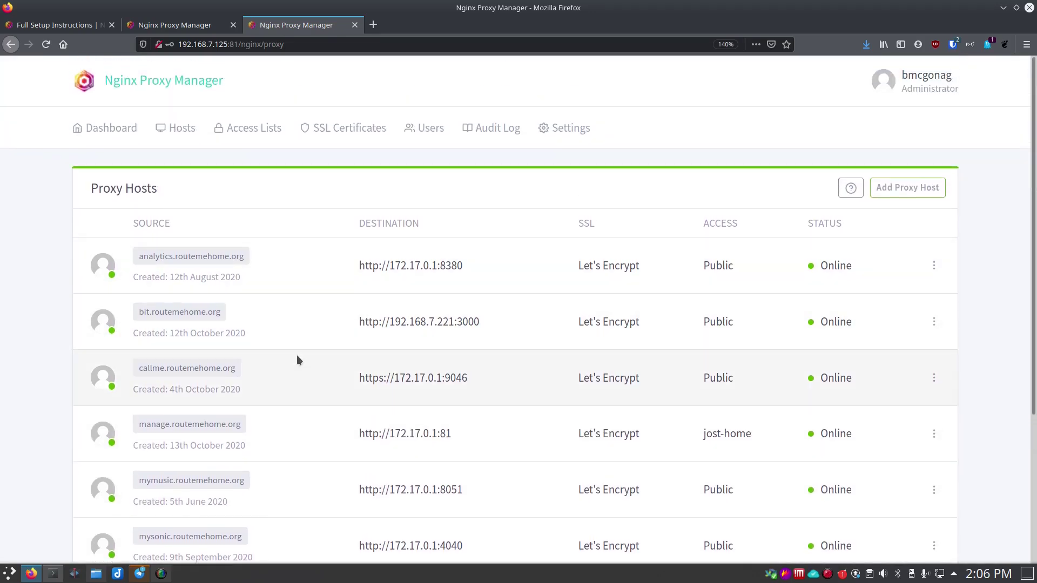